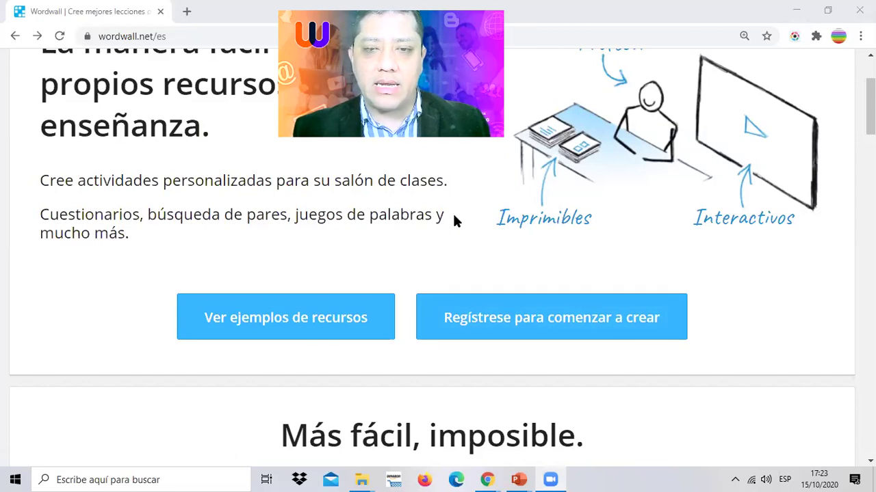
- Point out the registration link with arrows, then open the sign-up form at 100% zoom
{"action": "left_click_drag", "start_coordinate": [669, 203], "coordinate": [541, 290]}
{"action": "left_click_drag", "start_coordinate": [523, 249], "coordinate": [626, 306]}
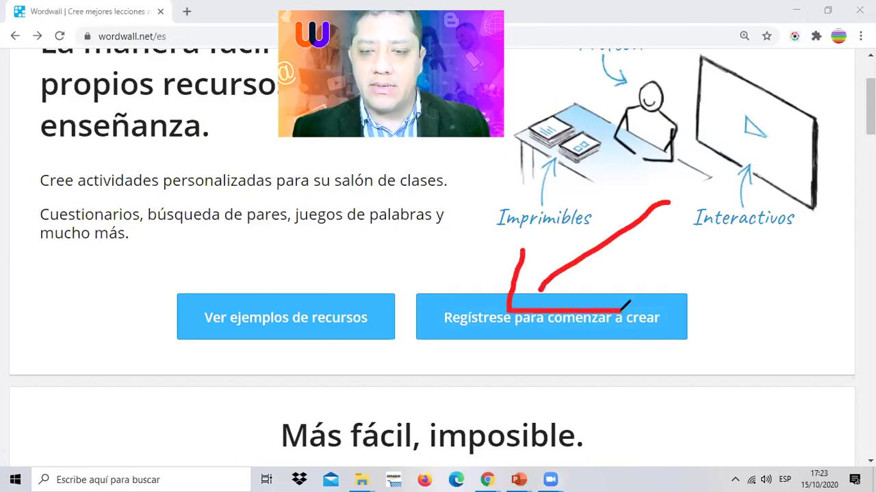
{"action": "key", "text": "e"}
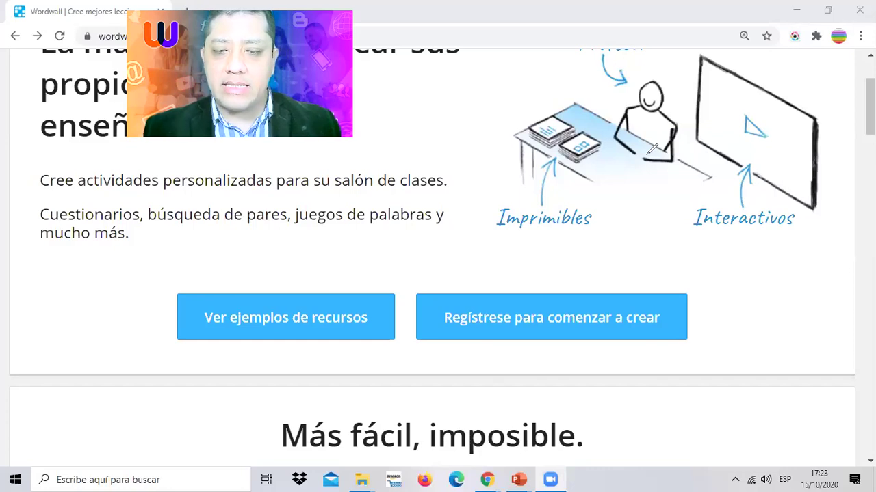
{"action": "left_click", "coordinate": [506, 315]}
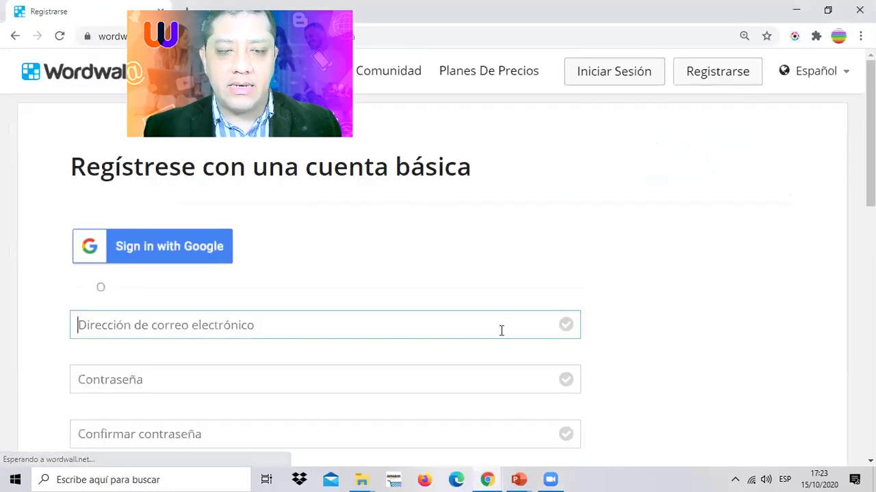
{"action": "key", "text": "ctrl+minus"}
{"action": "key", "text": "ctrl+minus"}
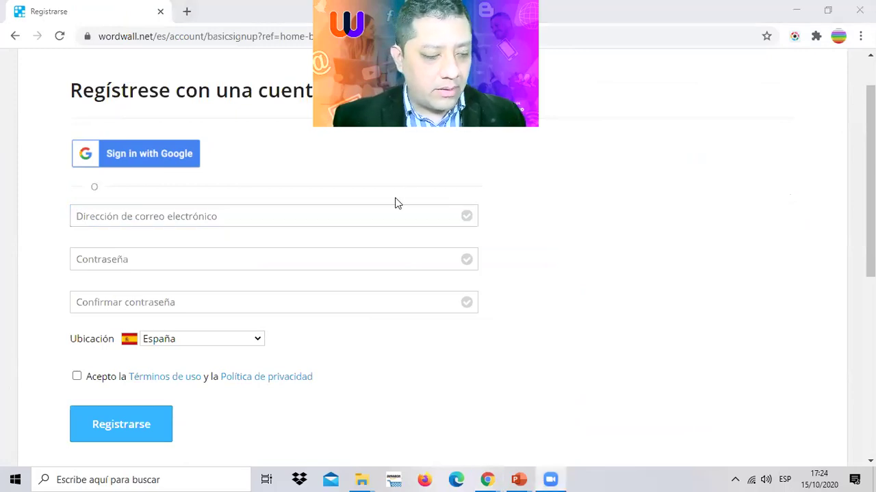
- Enter the account's Gmail e-mail address in the sign-up form
{"action": "left_click", "coordinate": [145, 213]}
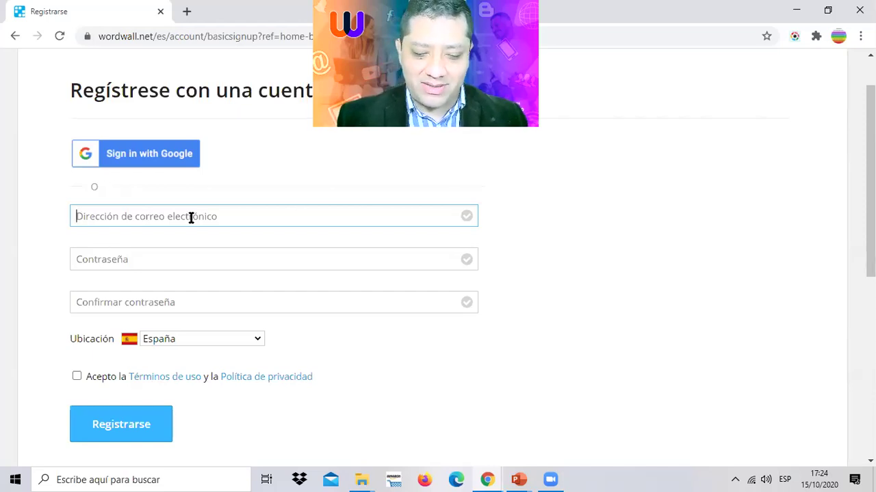
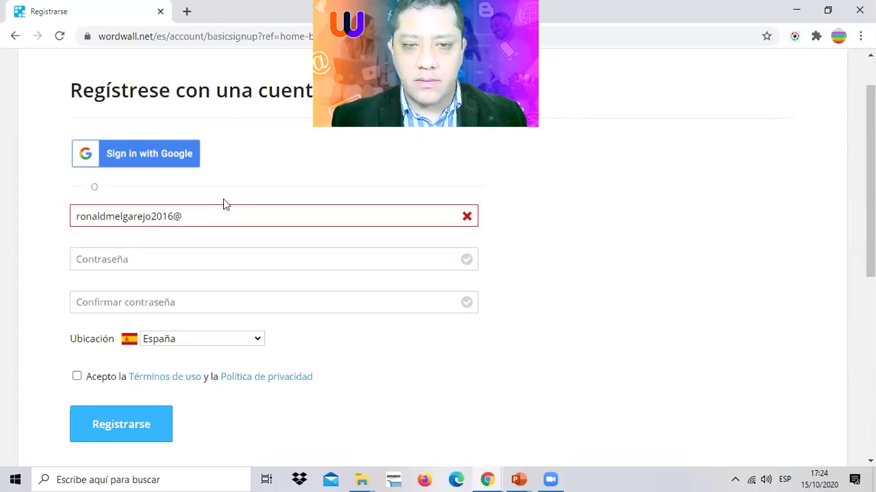
{"action": "left_click", "coordinate": [211, 212]}
{"action": "type", "text": "gm"}
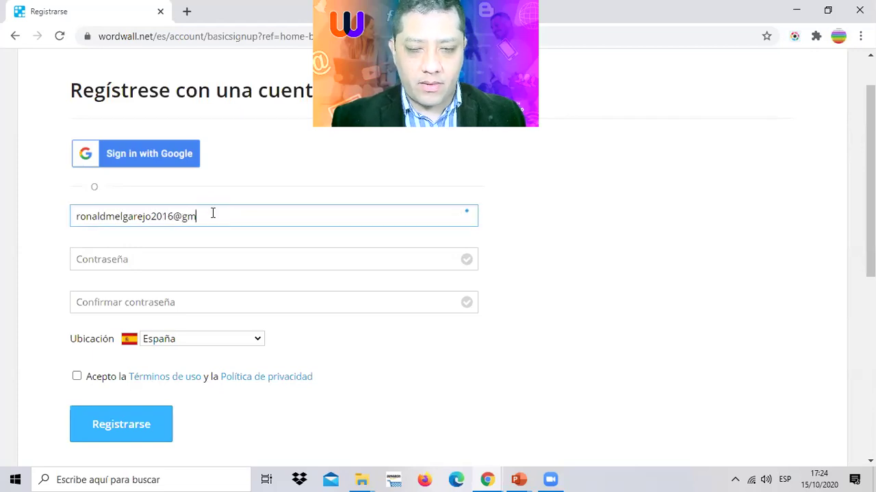
{"action": "type", "text": "ail.com"}
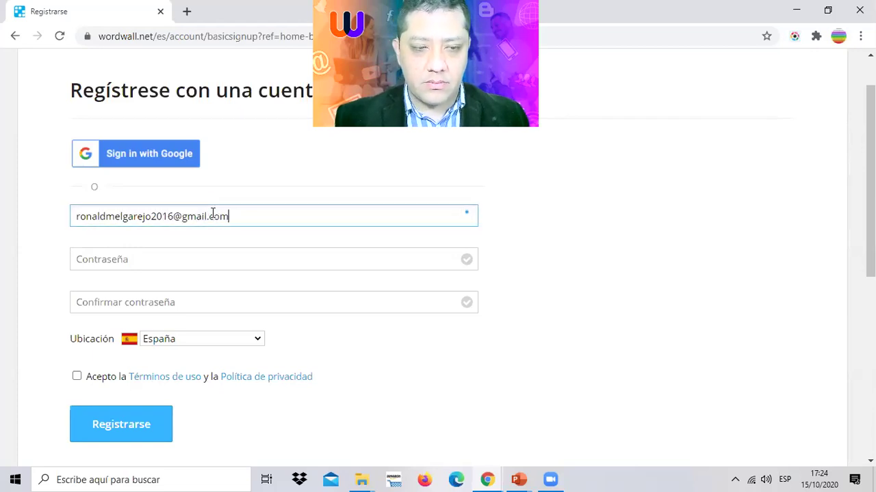
- Enter and confirm the account password, set location to Perú, and accept the terms
{"action": "left_click", "coordinate": [127, 255]}
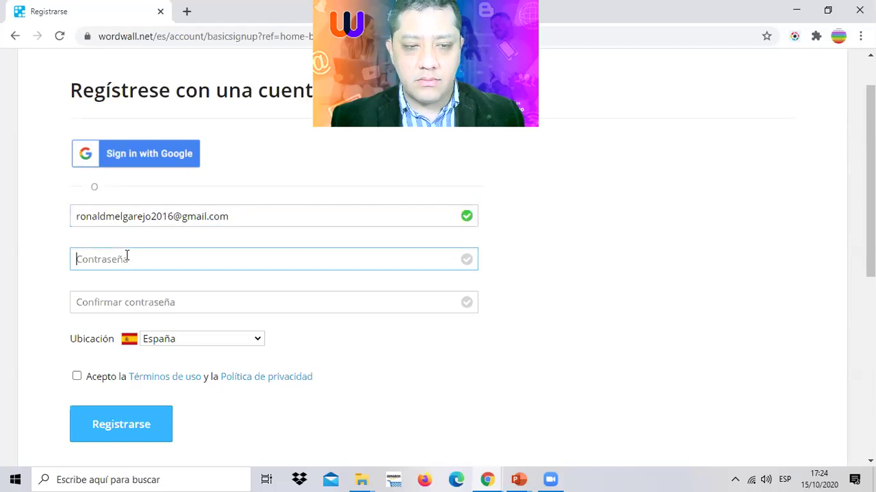
{"action": "type", "text": "a••••••••"}
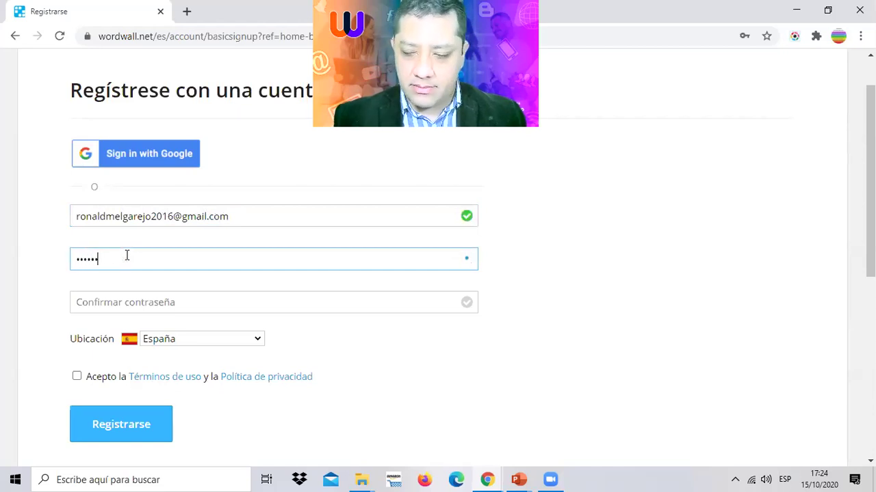
{"action": "left_click", "coordinate": [140, 308]}
{"action": "type", "text": "••••••••••"}
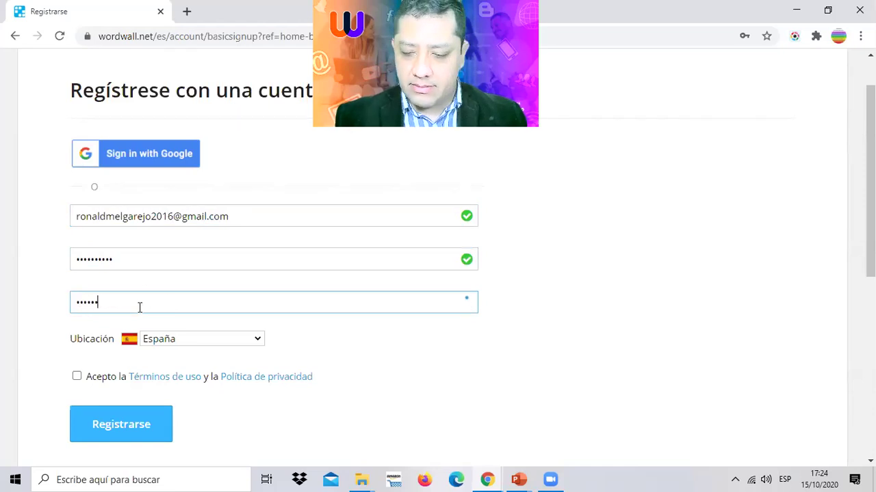
{"action": "left_click", "coordinate": [184, 342]}
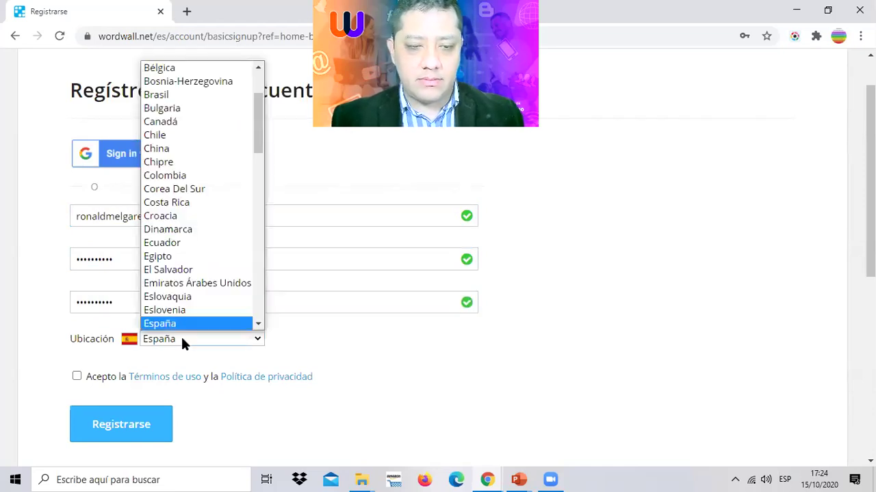
{"action": "type", "text": "peru"}
{"action": "key", "text": "Return"}
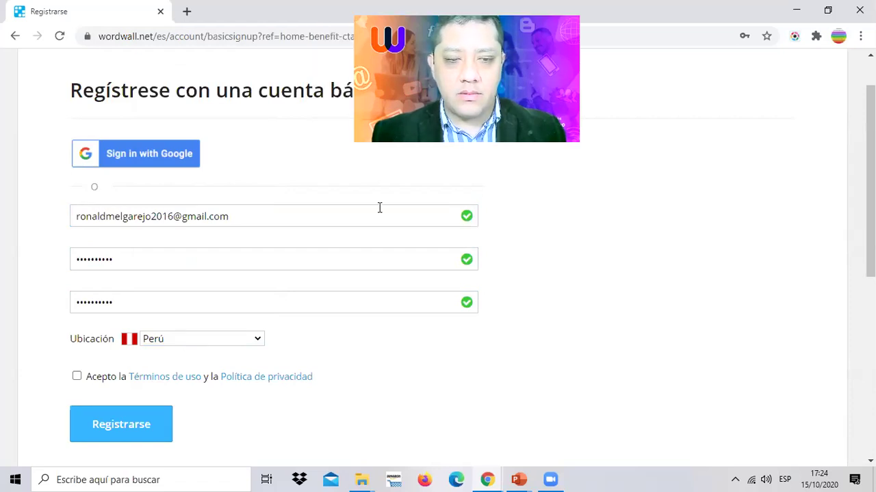
{"action": "left_click", "coordinate": [77, 376]}
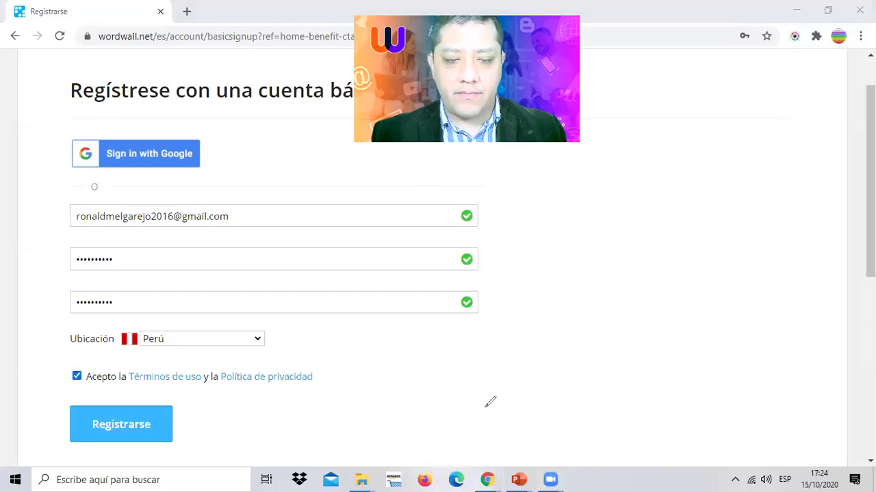
- Highlight the Registrarse button with arrows, clear them, and submit the sign-up
{"action": "left_click_drag", "start_coordinate": [488, 405], "coordinate": [218, 431]}
{"action": "mouse_move", "coordinate": [232, 392]}
{"action": "left_mouse_down"}
{"action": "mouse_move", "coordinate": [156, 444]}
{"action": "mouse_move", "coordinate": [251, 484]}
{"action": "left_mouse_up"}
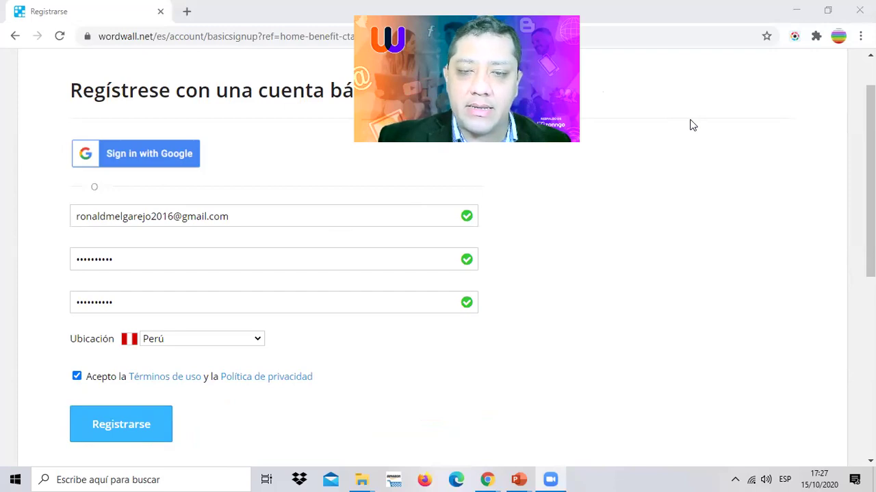
{"action": "mouse_move", "coordinate": [578, 362]}
{"action": "left_mouse_down"}
{"action": "mouse_move", "coordinate": [428, 370]}
{"action": "mouse_move", "coordinate": [185, 427]}
{"action": "left_mouse_up"}
{"action": "mouse_move", "coordinate": [226, 374]}
{"action": "left_mouse_down"}
{"action": "mouse_move", "coordinate": [181, 419]}
{"action": "mouse_move", "coordinate": [248, 471]}
{"action": "left_mouse_up"}
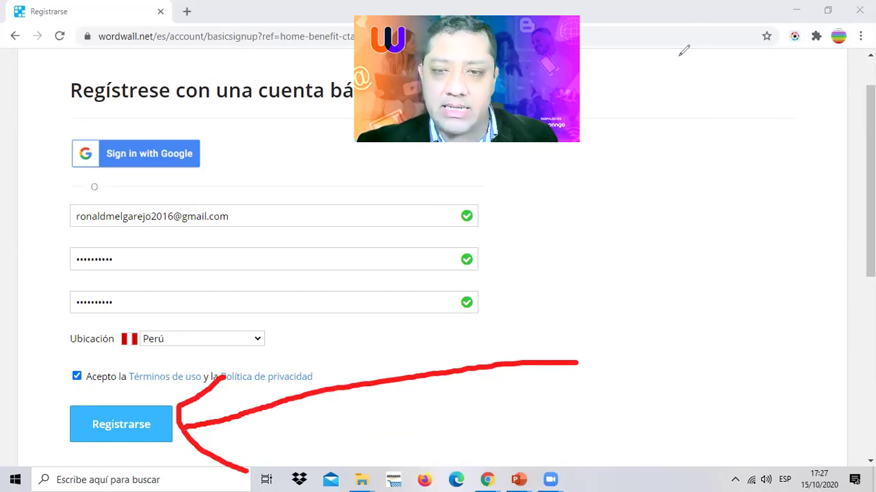
{"action": "key", "text": "Escape"}
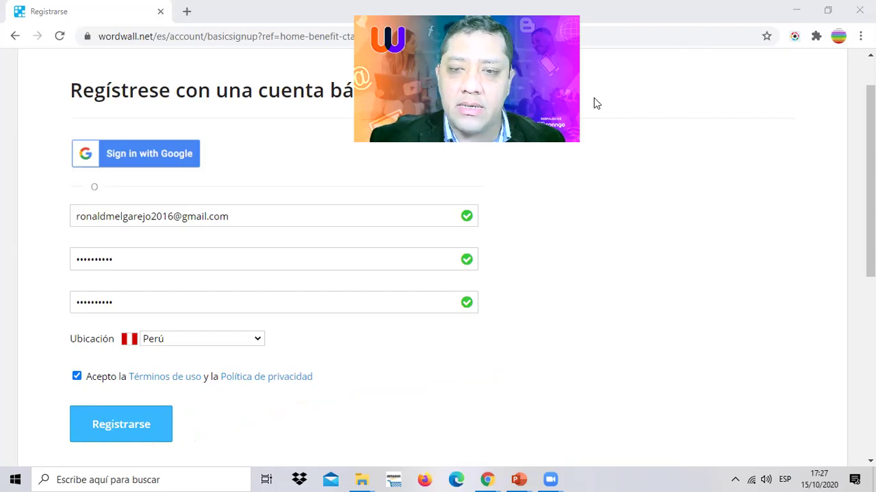
{"action": "left_click", "coordinate": [164, 409]}
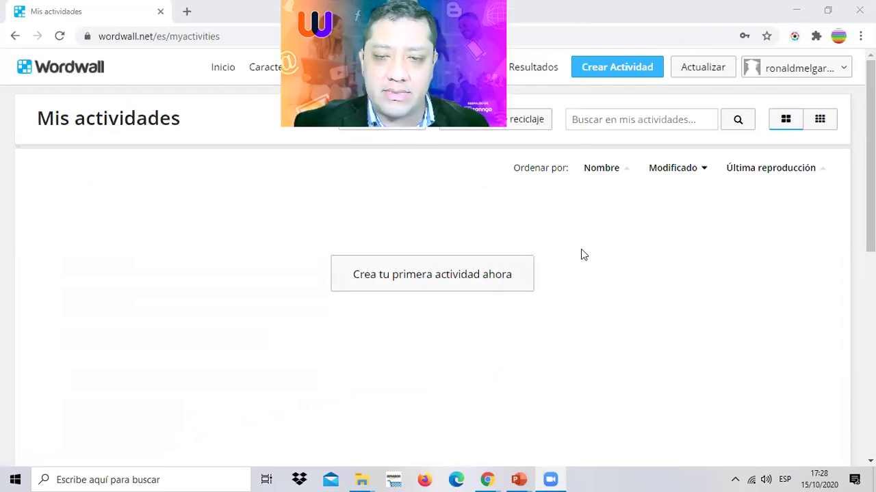
- Set the browser page zoom to 125%
{"action": "left_click", "coordinate": [614, 266]}
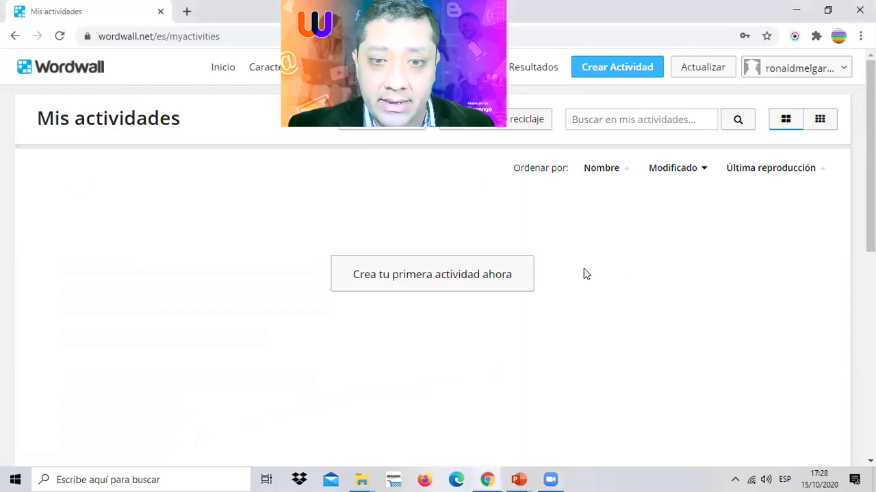
{"action": "key", "text": "ctrl+plus"}
{"action": "key", "text": "ctrl+plus"}
{"action": "key", "text": "ctrl+minus"}
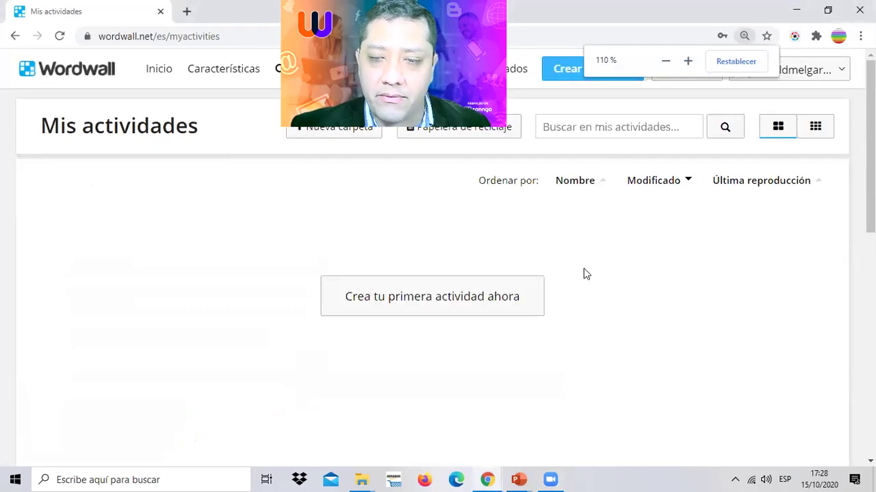
{"action": "key", "text": "ctrl+plus"}
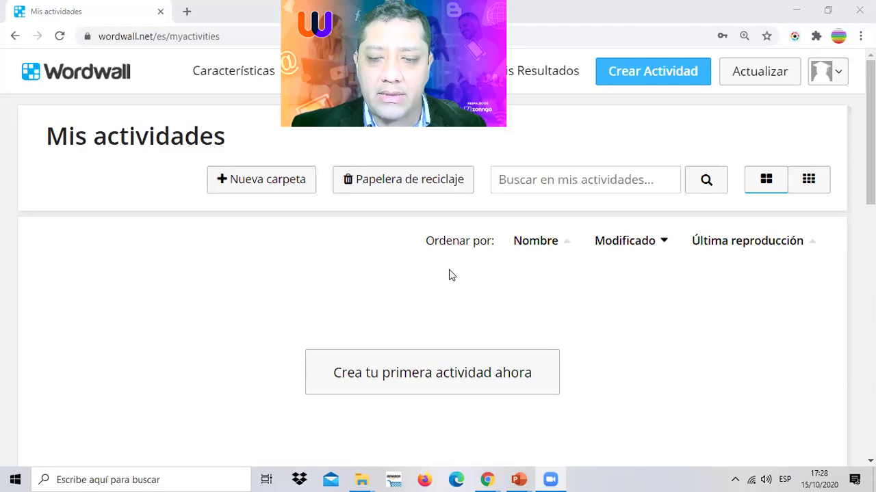
- Highlight the 'Crea tu primera actividad ahora' prompt, then start a first activity
{"action": "mouse_move", "coordinate": [564, 303]}
{"action": "left_mouse_down"}
{"action": "mouse_move", "coordinate": [263, 325]}
{"action": "mouse_move", "coordinate": [451, 441]}
{"action": "mouse_move", "coordinate": [576, 288]}
{"action": "mouse_move", "coordinate": [506, 271]}
{"action": "left_mouse_up"}
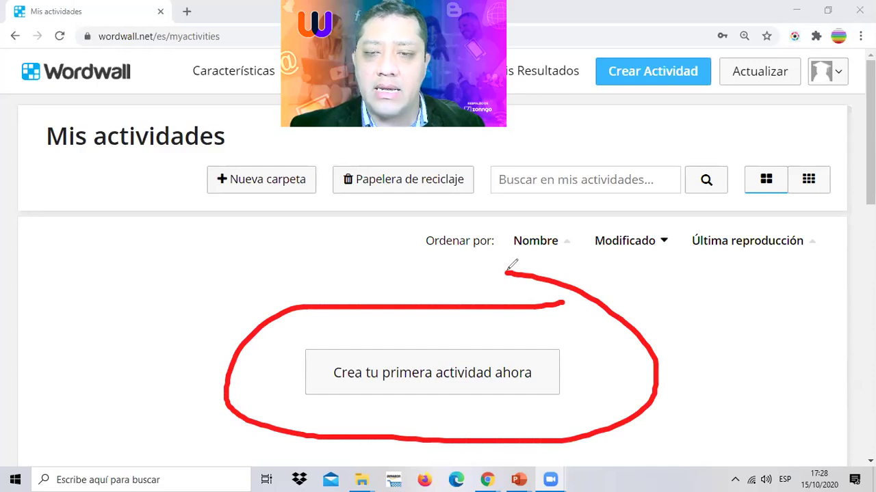
{"action": "key", "text": "e"}
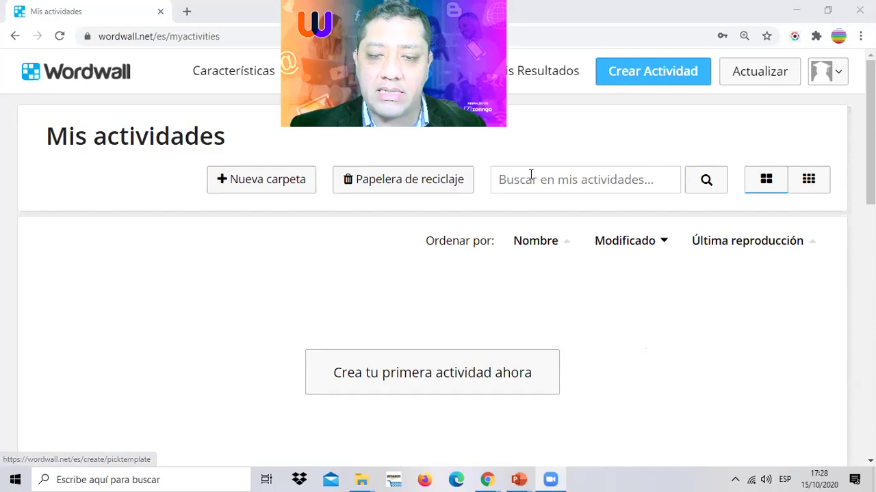
{"action": "left_click_drag", "start_coordinate": [809, 268], "coordinate": [432, 341]}
{"action": "mouse_move", "coordinate": [438, 287]}
{"action": "left_mouse_down"}
{"action": "mouse_move", "coordinate": [427, 334]}
{"action": "mouse_move", "coordinate": [583, 371]}
{"action": "left_mouse_up"}
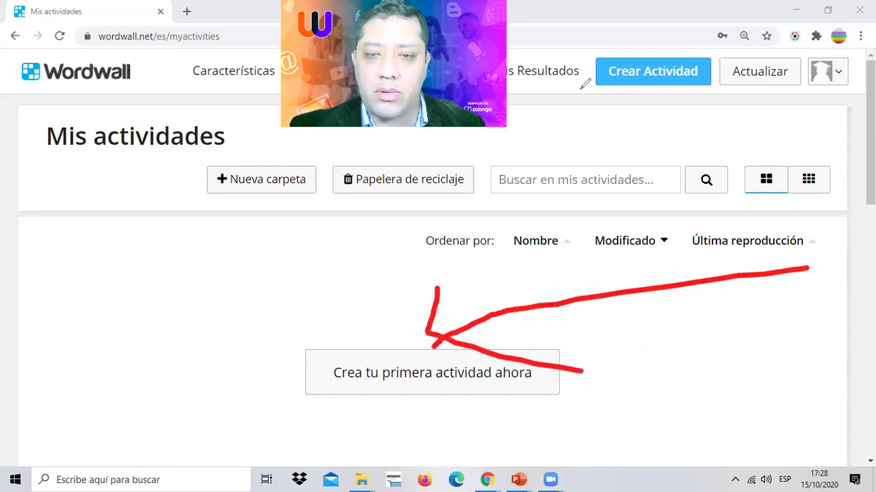
{"action": "key", "text": "e"}
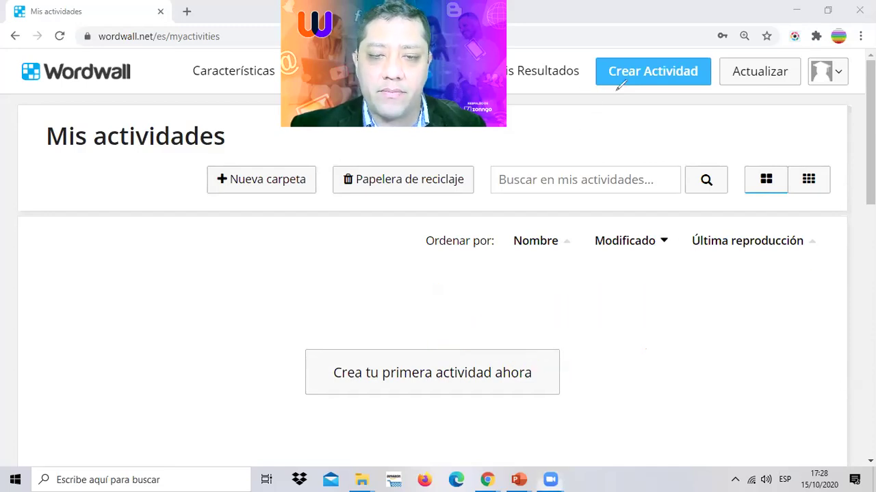
{"action": "left_click", "coordinate": [398, 385]}
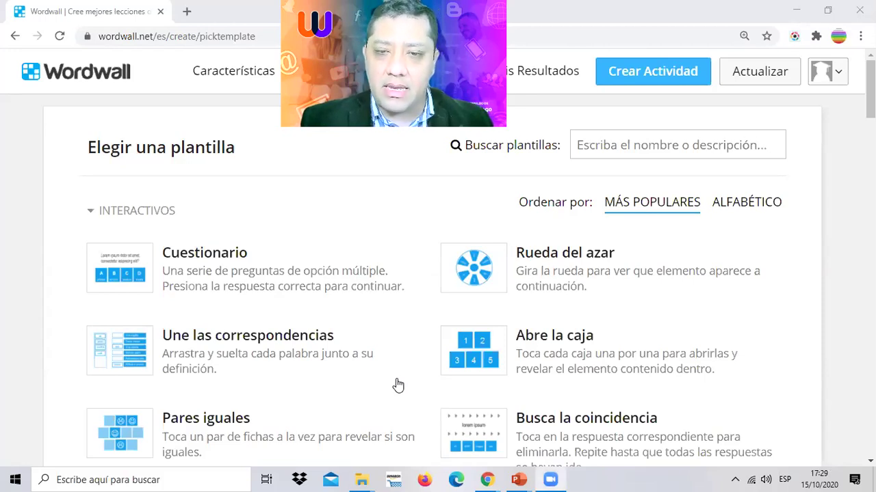
- Pick the Rueda del azar template from the Elegir una plantilla gallery
{"action": "mouse_move", "coordinate": [809, 172]}
{"action": "left_mouse_down"}
{"action": "mouse_move", "coordinate": [756, 248]}
{"action": "mouse_move", "coordinate": [506, 214]}
{"action": "mouse_move", "coordinate": [406, 274]}
{"action": "mouse_move", "coordinate": [496, 301]}
{"action": "mouse_move", "coordinate": [823, 276]}
{"action": "mouse_move", "coordinate": [810, 183]}
{"action": "left_mouse_up"}
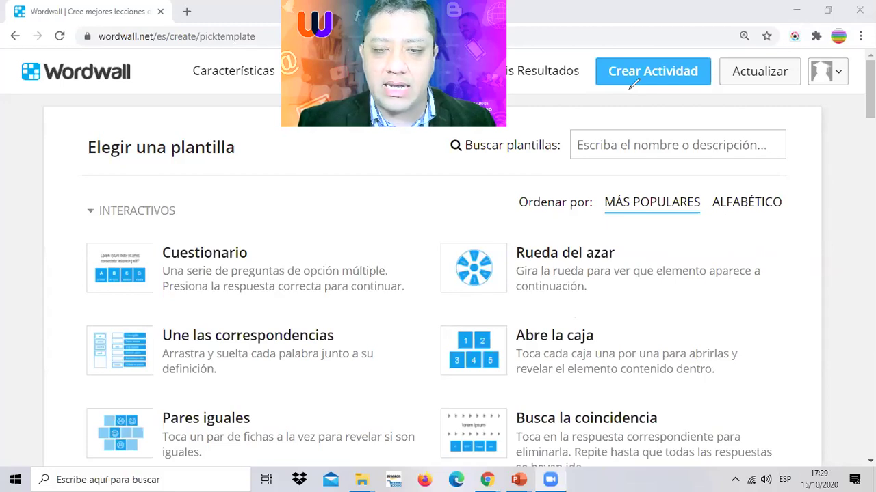
{"action": "left_click", "coordinate": [564, 257]}
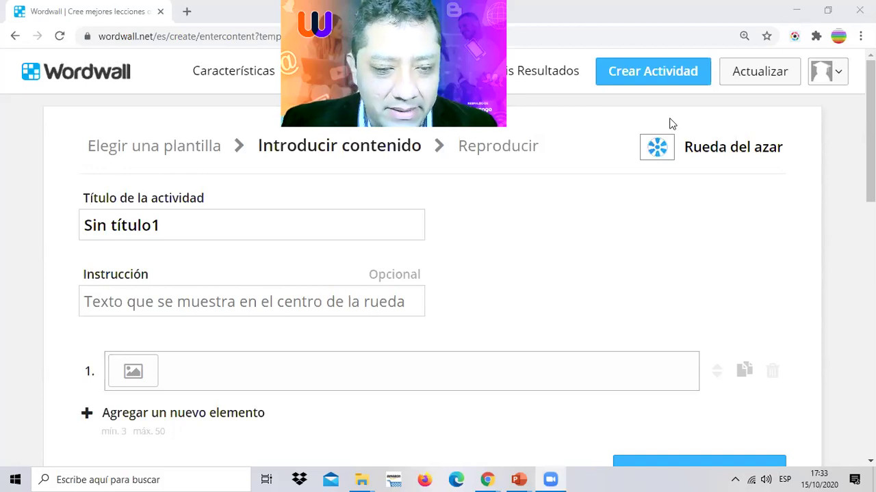
- Replace the default title Sin título1 with 'pregunta aleatoria'
{"action": "left_click", "coordinate": [220, 218]}
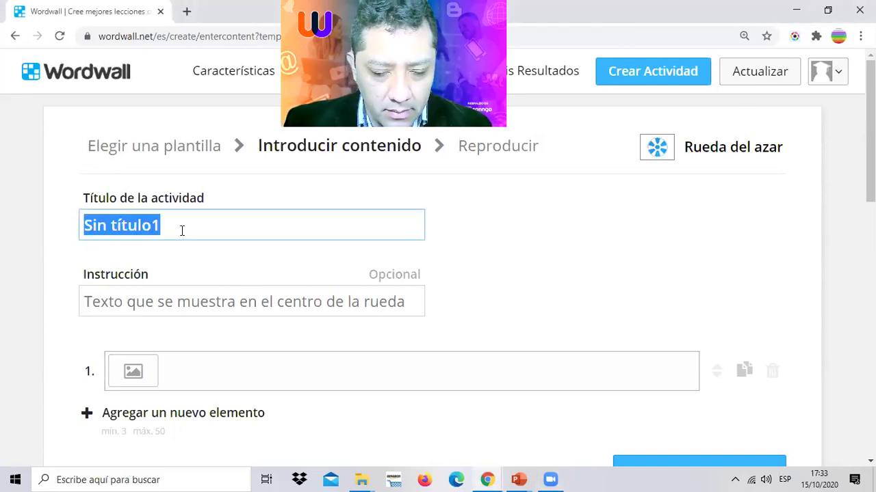
{"action": "type", "text": "pregunta a"}
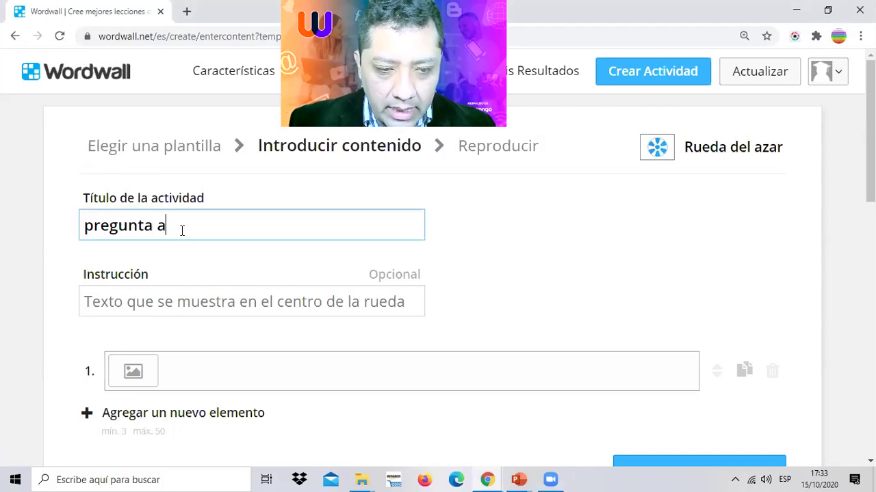
{"action": "type", "text": "leatoria"}
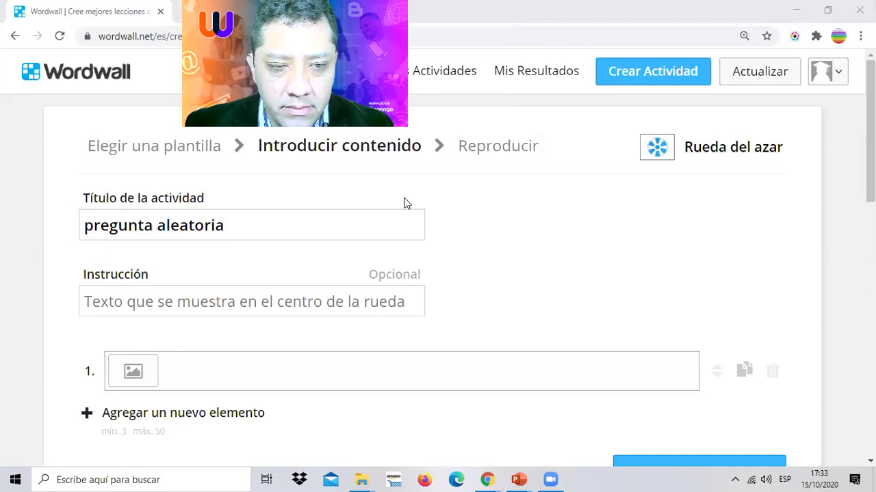
{"action": "scroll", "coordinate": [444, 240], "scroll_direction": "down", "scroll_amount": 1}
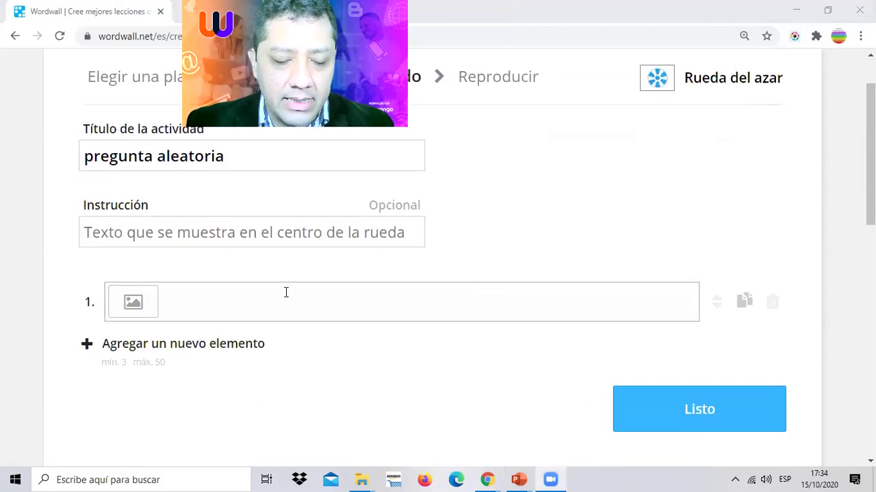
- Fill the first two wheel entries in capitals: VIDEOCONFERENCIA and AULA VIRTUAL
{"action": "left_click", "coordinate": [259, 287]}
{"action": "key", "text": "Caps_Lock"}
{"action": "type", "text": "VID"}
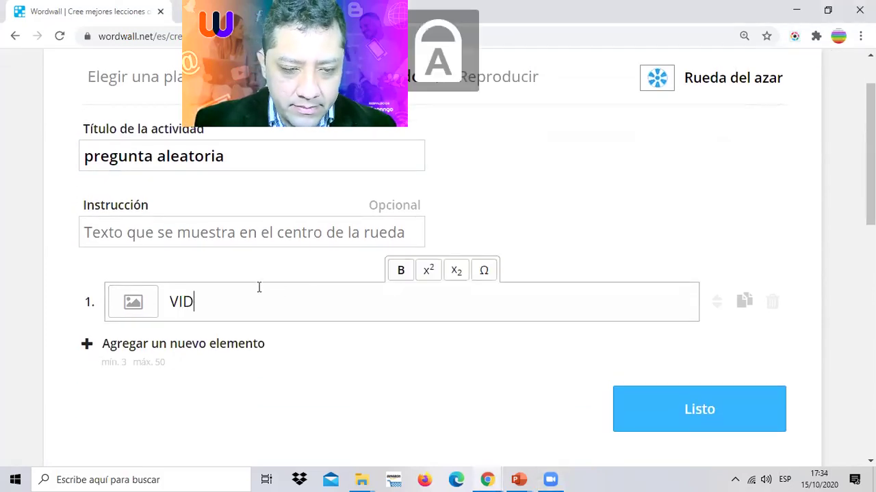
{"action": "type", "text": "EOCONFERENCIA"}
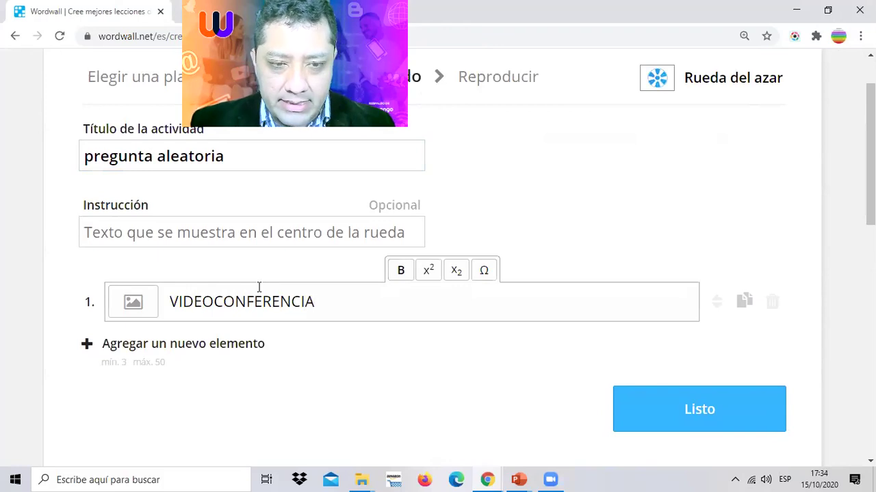
{"action": "scroll", "coordinate": [320, 247], "scroll_direction": "down", "scroll_amount": 1}
{"action": "scroll", "coordinate": [321, 242], "scroll_direction": "down", "scroll_amount": 2}
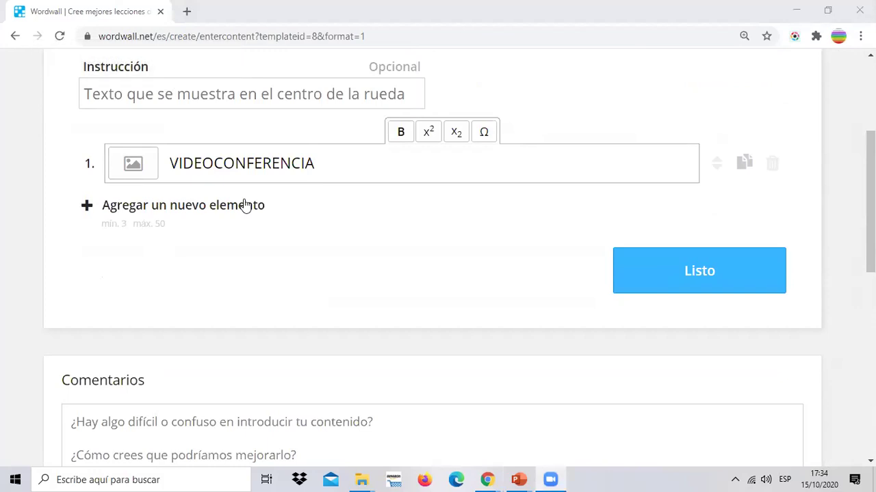
{"action": "left_click", "coordinate": [245, 205]}
{"action": "scroll", "coordinate": [180, 294], "scroll_direction": "up", "scroll_amount": 2}
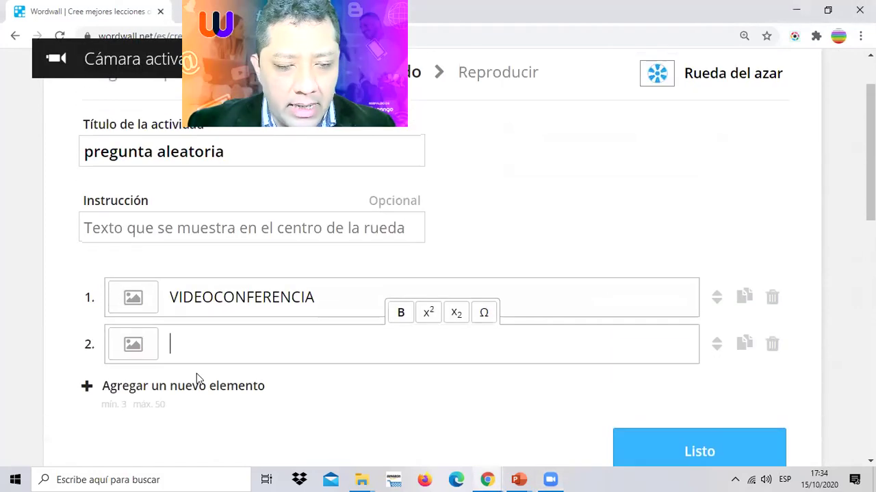
{"action": "scroll", "coordinate": [273, 345], "scroll_direction": "down", "scroll_amount": 1}
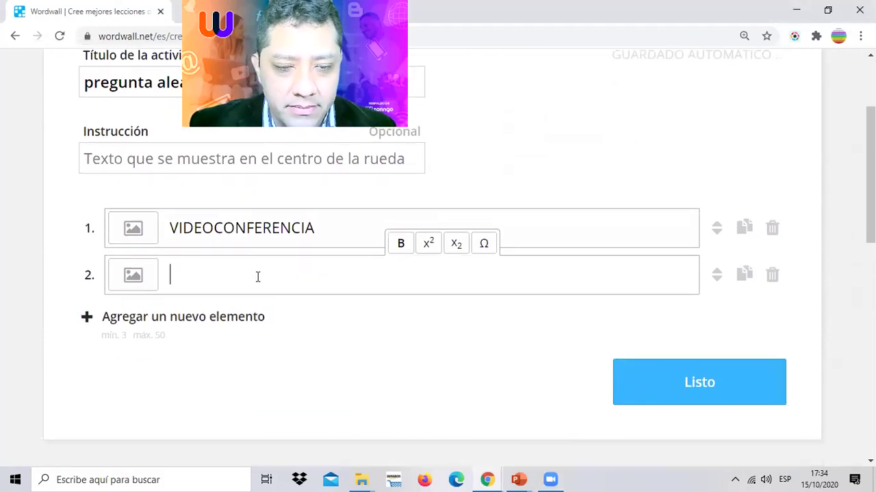
{"action": "type", "text": "aula"}
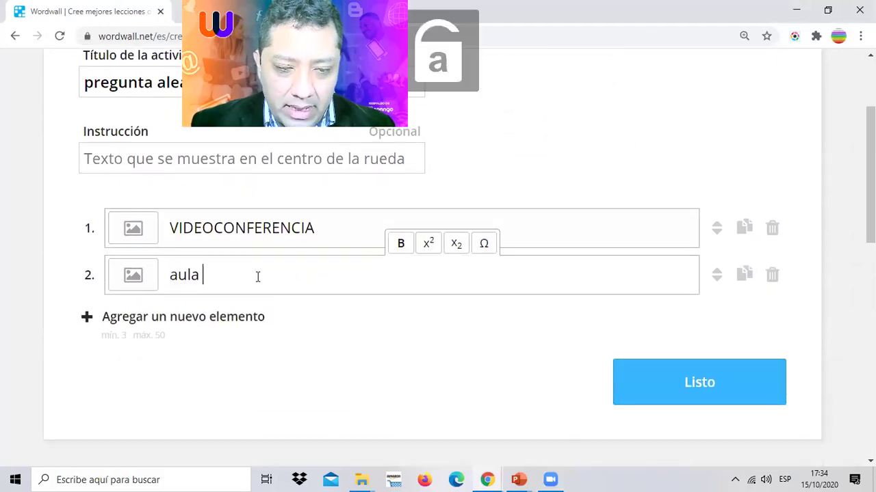
{"action": "key", "text": "BackSpace"}
{"action": "key", "text": "BackSpace"}
{"action": "key", "text": "BackSpace"}
{"action": "key", "text": "BackSpace"}
{"action": "key", "text": "Caps_Lock"}
{"action": "type", "text": "AULA V"}
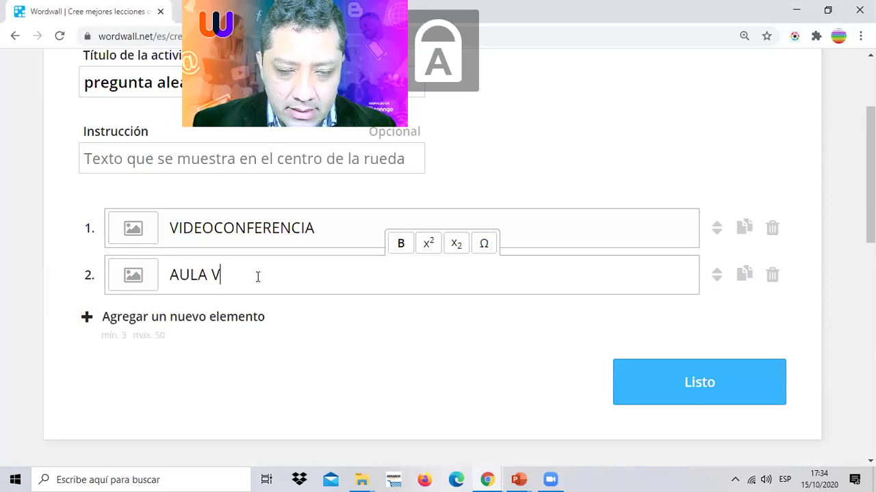
{"action": "type", "text": "IRTUAL"}
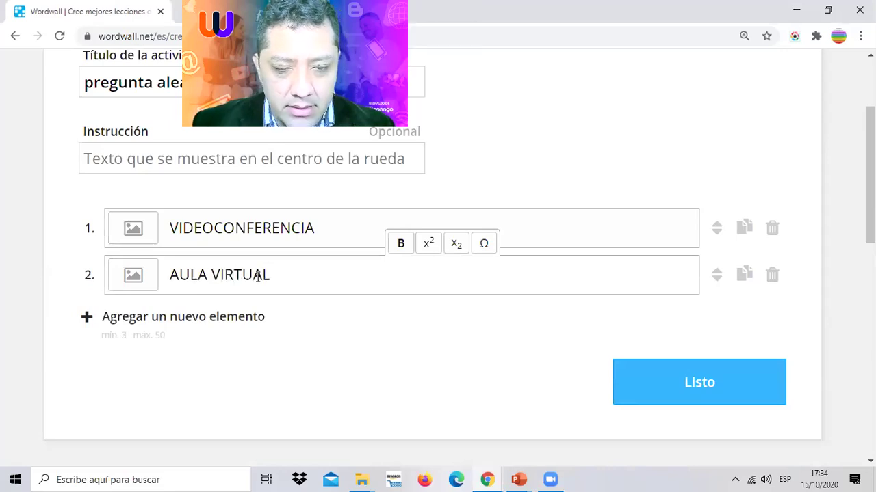
- Add entries COMPETENCIAS DIGITALES, INNOVACIÓN PEDAGÓGICA, METODOLOGÍAS ACTIVAS, and start APRENDIZAJE REMOTO
{"action": "left_click", "coordinate": [204, 327]}
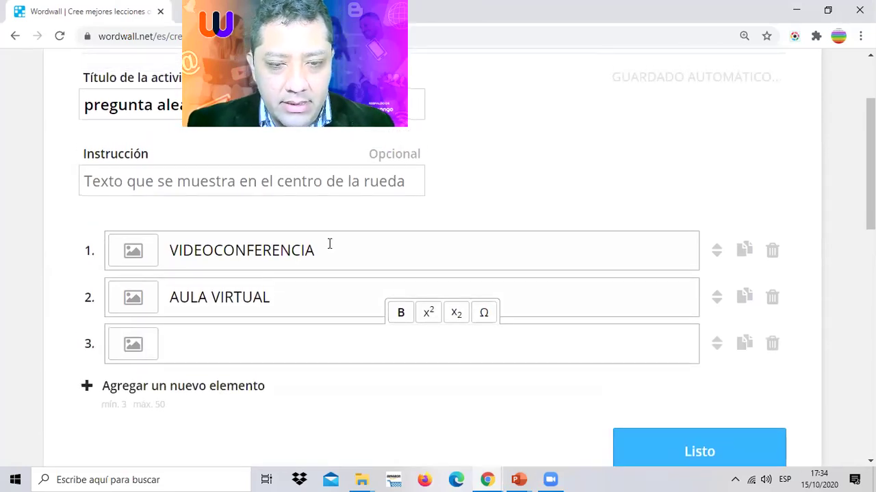
{"action": "scroll", "coordinate": [328, 326], "scroll_direction": "down", "scroll_amount": 1}
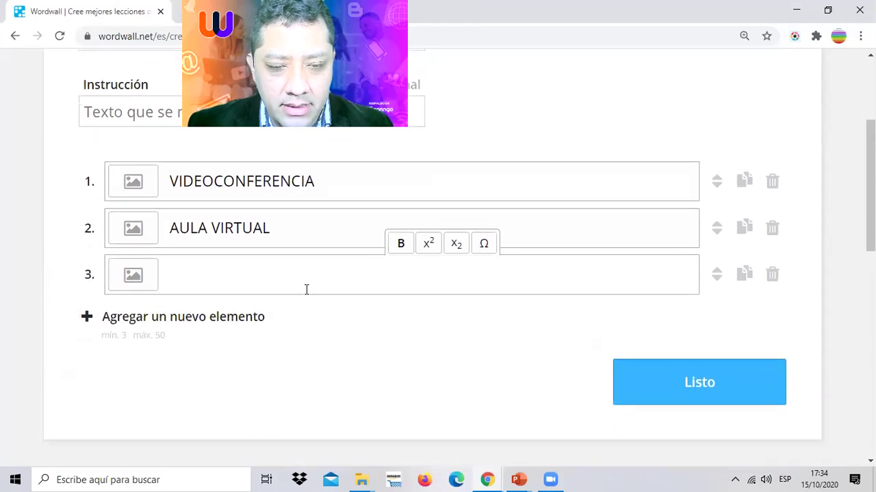
{"action": "type", "text": "COM"}
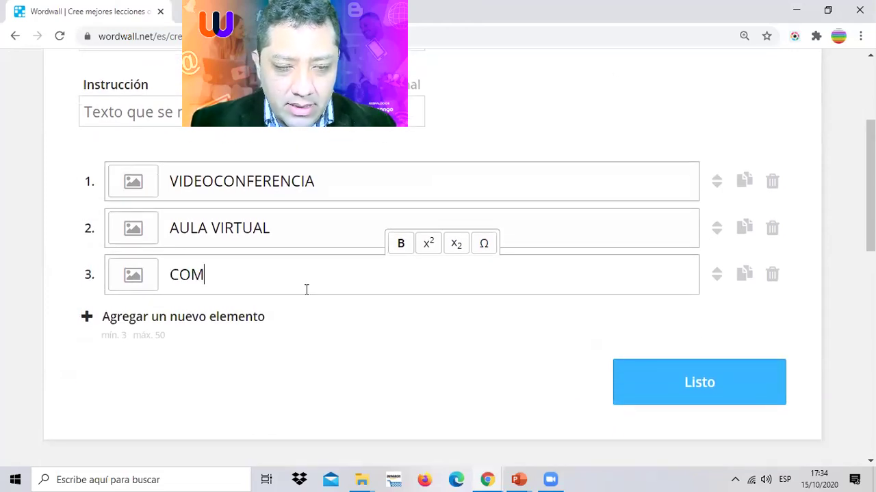
{"action": "type", "text": "PETENCIAS DIGITALES"}
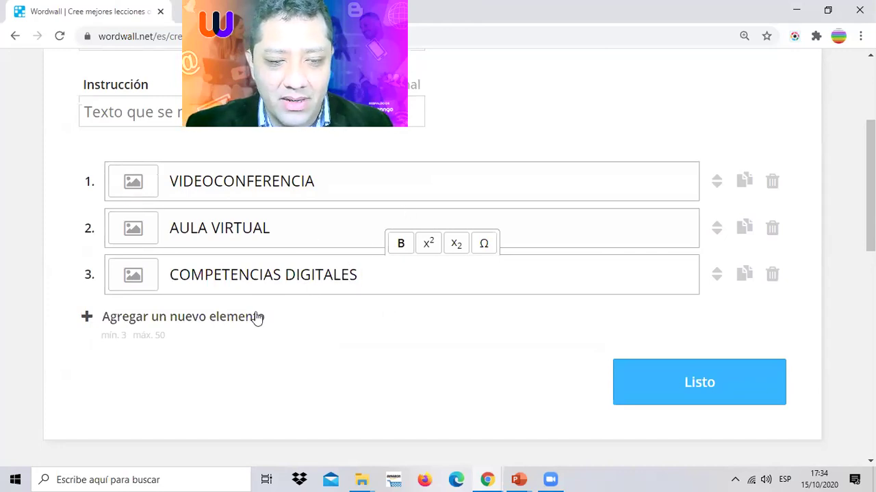
{"action": "left_click", "coordinate": [205, 317]}
{"action": "scroll", "coordinate": [307, 309], "scroll_direction": "down", "scroll_amount": 1}
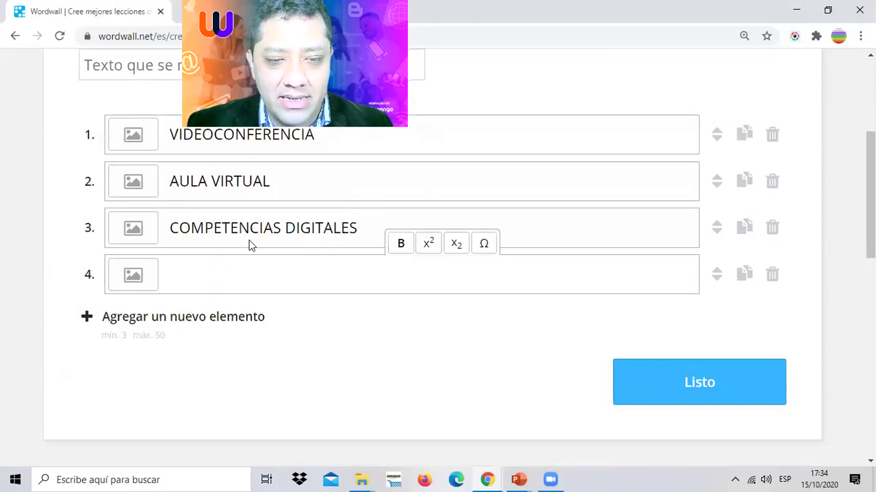
{"action": "type", "text": "INNOVACIÓN PEDA"}
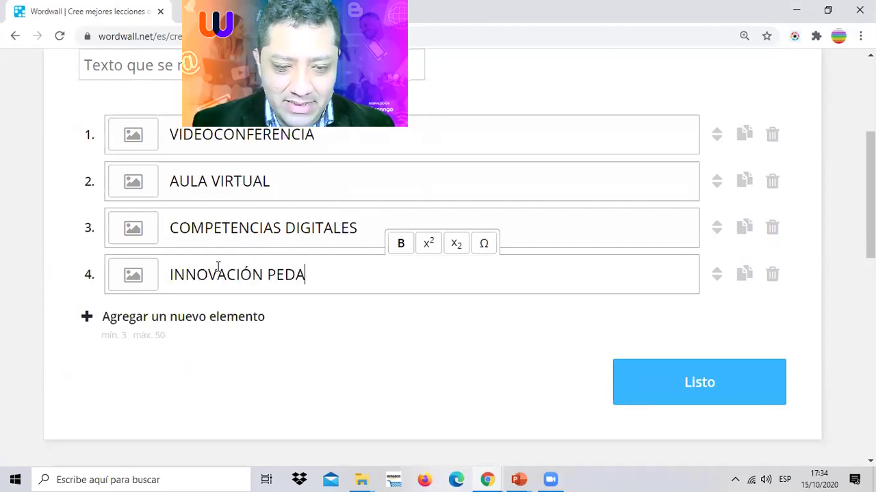
{"action": "type", "text": "GÓGICA"}
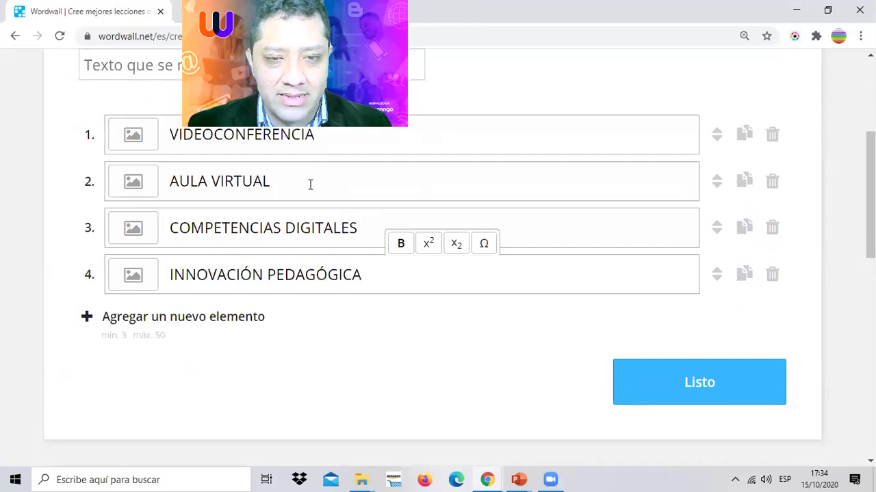
{"action": "left_click", "coordinate": [205, 317]}
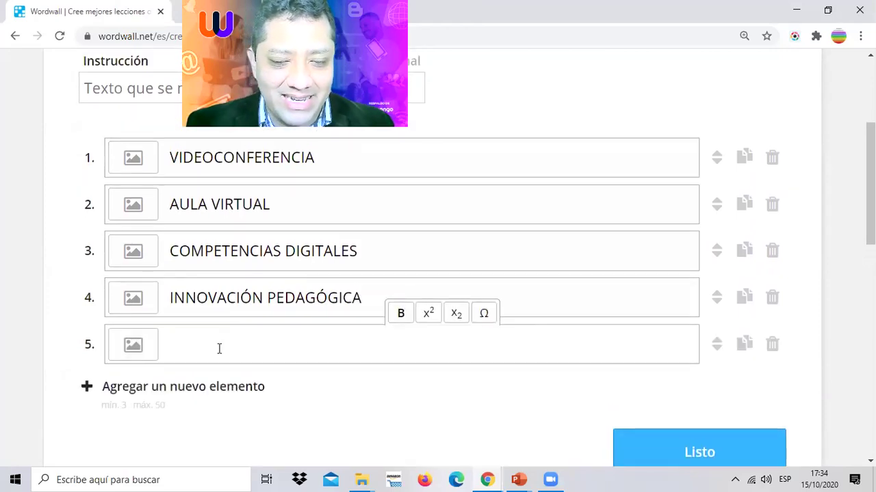
{"action": "type", "text": "METODOLOG"}
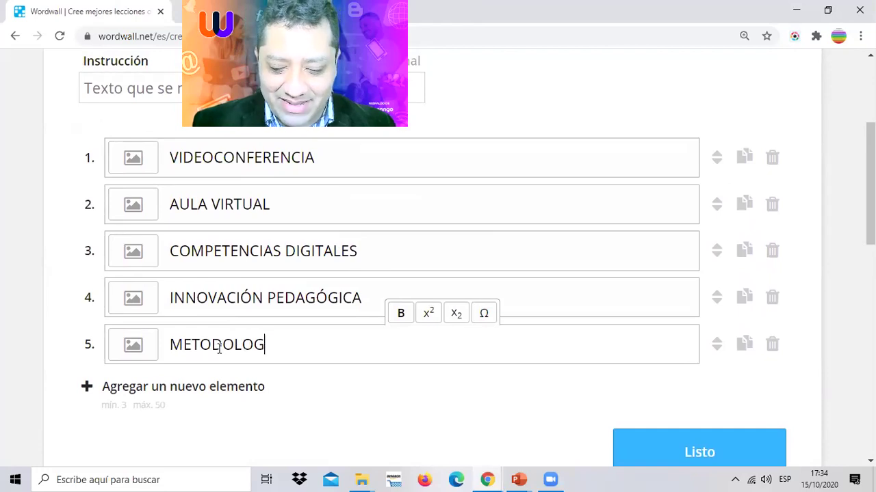
{"action": "type", "text": "ÍAS ACTIVAS"}
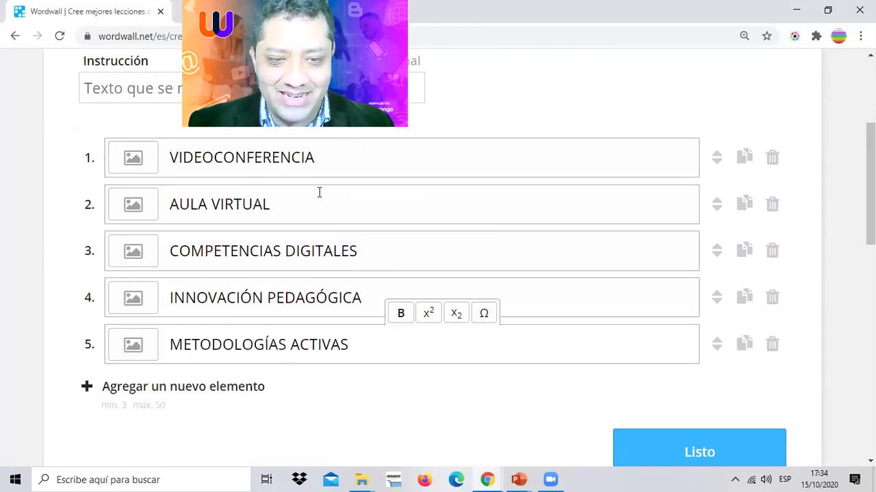
{"action": "left_click", "coordinate": [230, 387]}
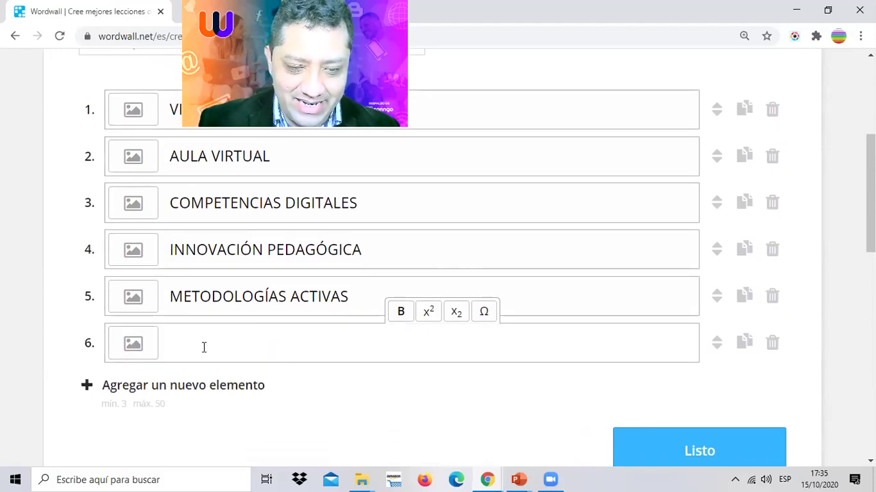
{"action": "type", "text": "APRENDIZAJE REMOTO"}
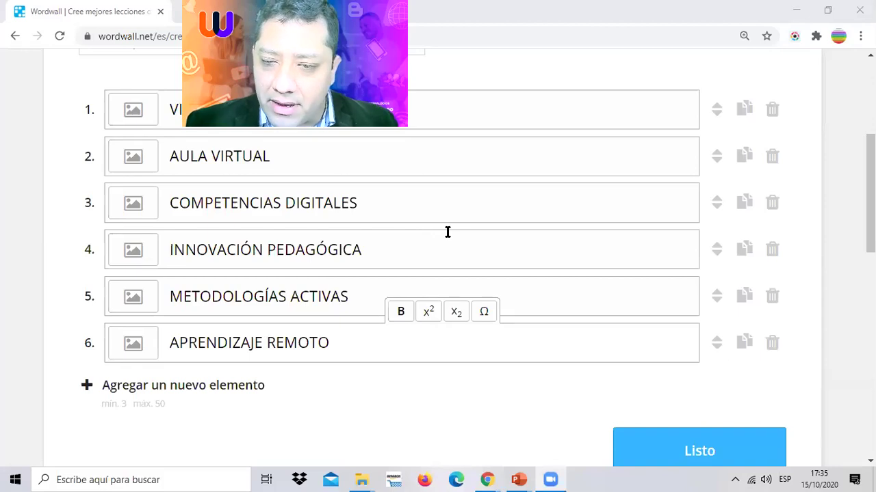
- Draw arrows pointing out the Listo button, then clear the annotation
{"action": "left_click_drag", "start_coordinate": [669, 317], "coordinate": [692, 414]}
{"action": "mouse_move", "coordinate": [641, 387]}
{"action": "left_mouse_down"}
{"action": "mouse_move", "coordinate": [694, 424]}
{"action": "mouse_move", "coordinate": [751, 371]}
{"action": "left_mouse_up"}
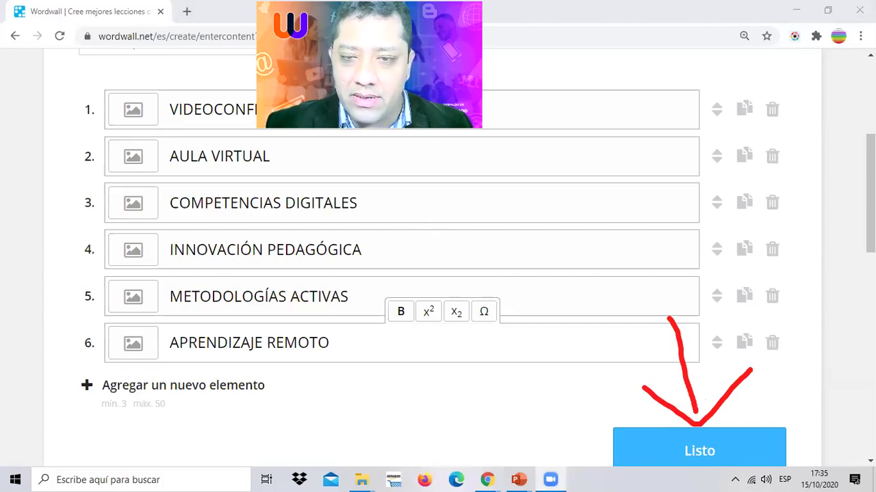
{"action": "key", "text": "e"}
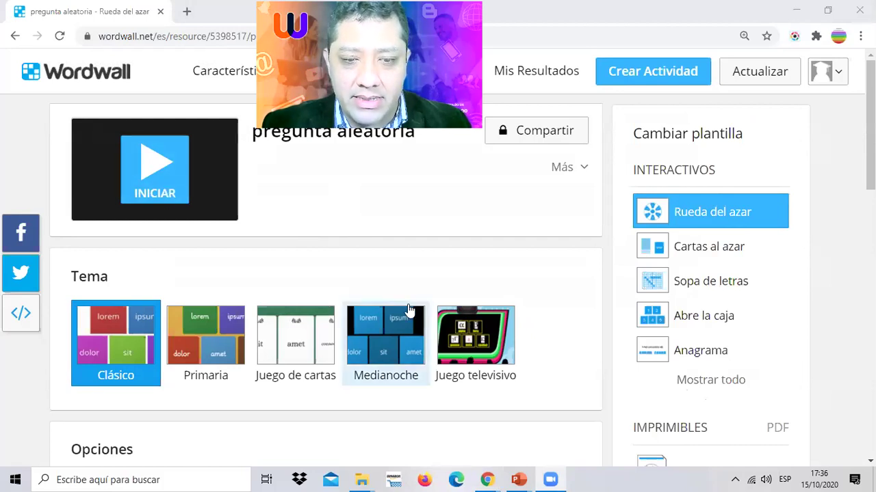
- Play the pregunta aleatoria wheel full-screen; its first spin lands on METODOLOGÍAS ACTIVAS
{"action": "left_click", "coordinate": [177, 177]}
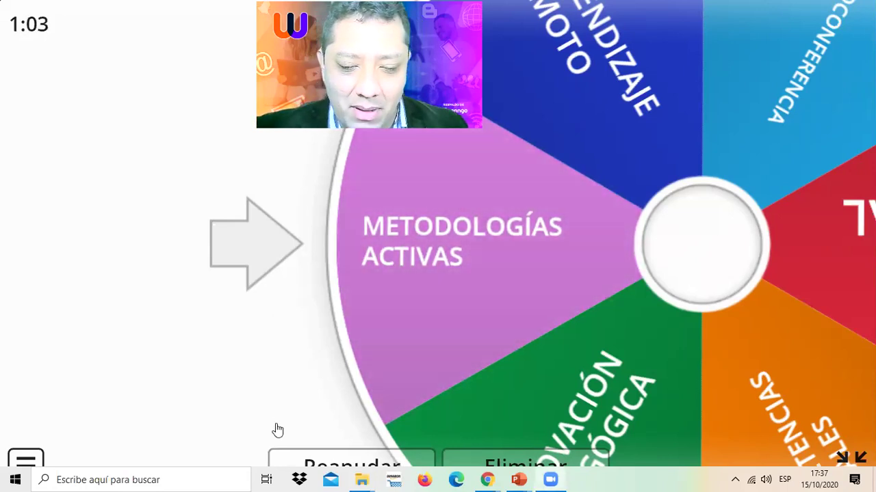
- Return to the wheel and spin again, landing on INNOVACIÓN PEDAGÓGICA
{"action": "left_click", "coordinate": [338, 461]}
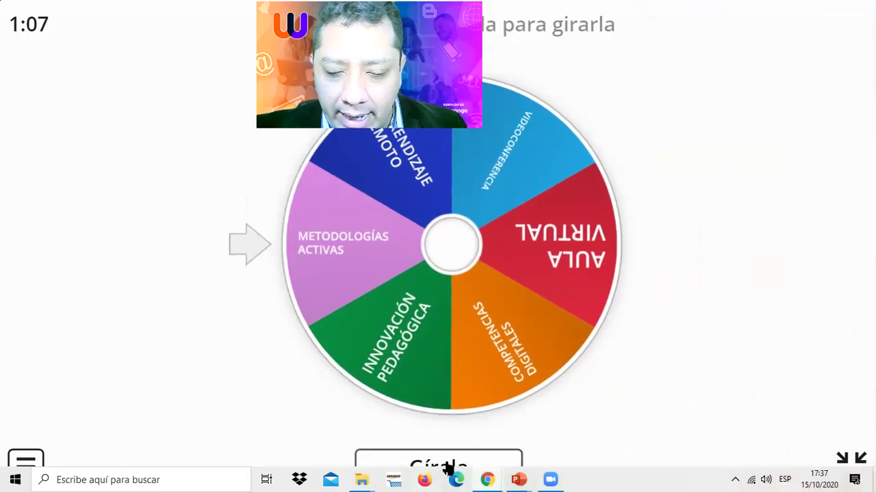
{"action": "left_click", "coordinate": [437, 465]}
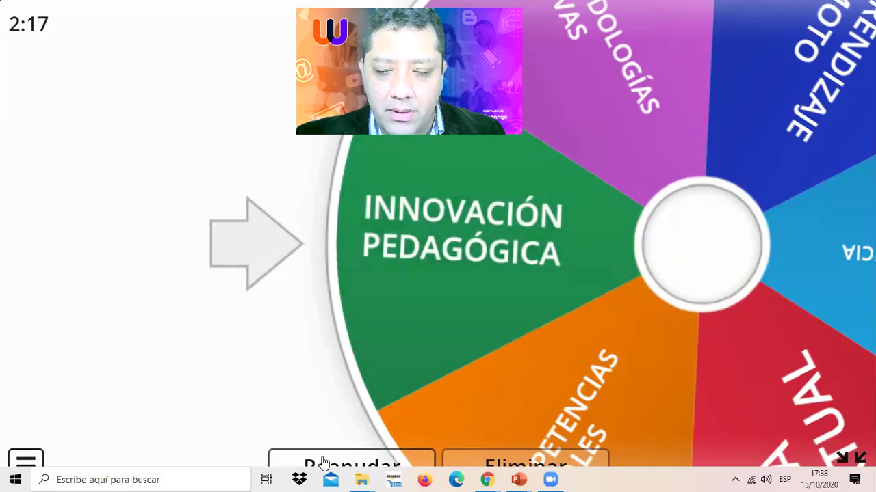
- Spin the wheel once more, landing on AULA VIRTUAL, then exit full-screen play
{"action": "left_click", "coordinate": [353, 463]}
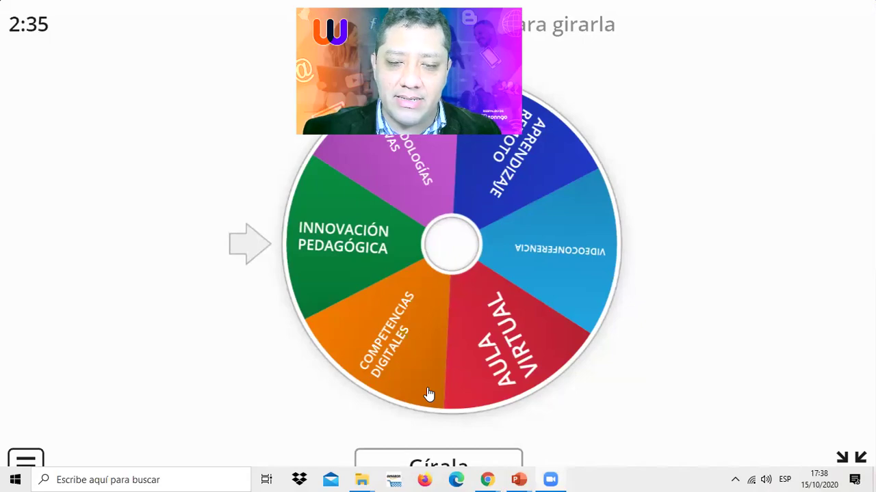
{"action": "left_click", "coordinate": [426, 463]}
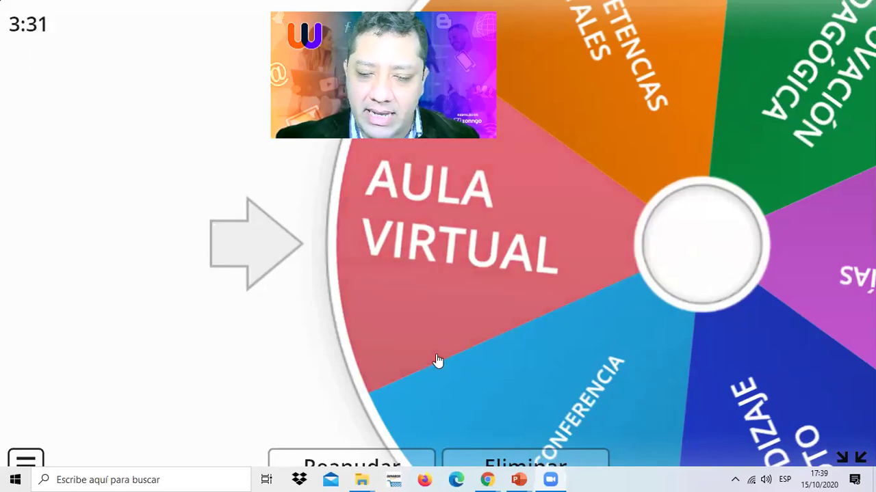
{"action": "left_click", "coordinate": [356, 461]}
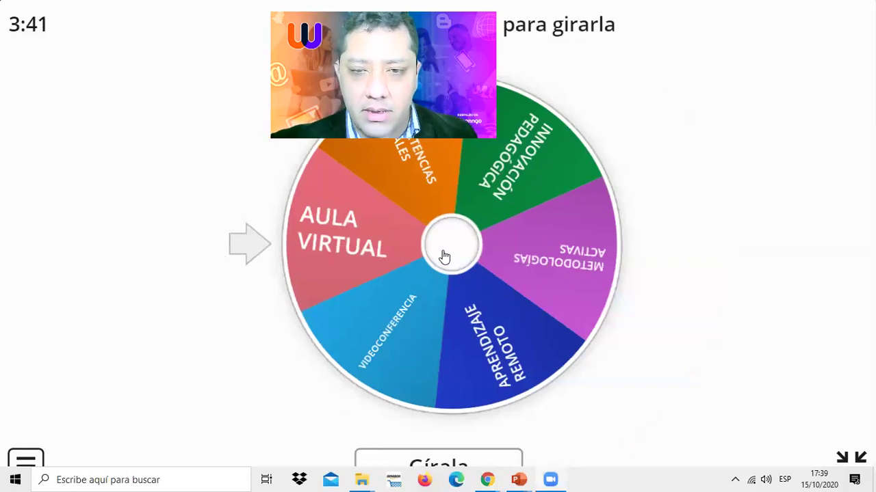
{"action": "left_click", "coordinate": [843, 457]}
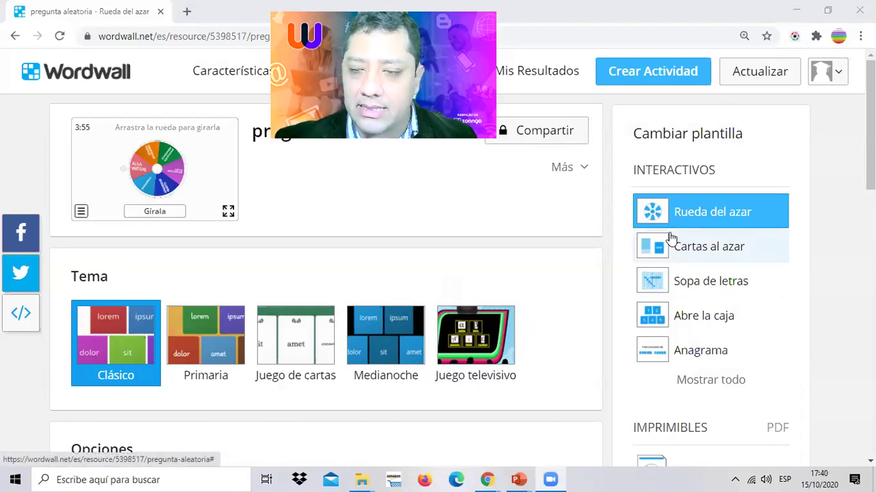
- Switch the activity to Cartas al azar, play it, deal every card, then exit fullscreen
{"action": "left_click", "coordinate": [692, 245]}
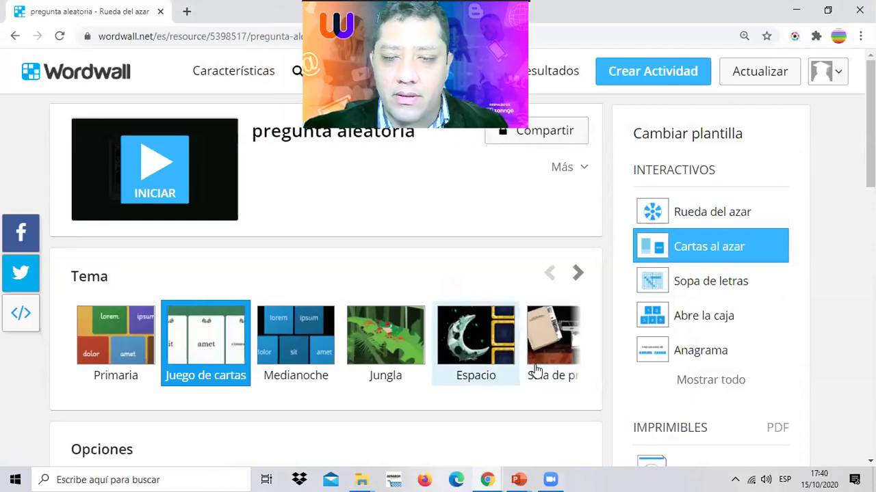
{"action": "left_click", "coordinate": [164, 180]}
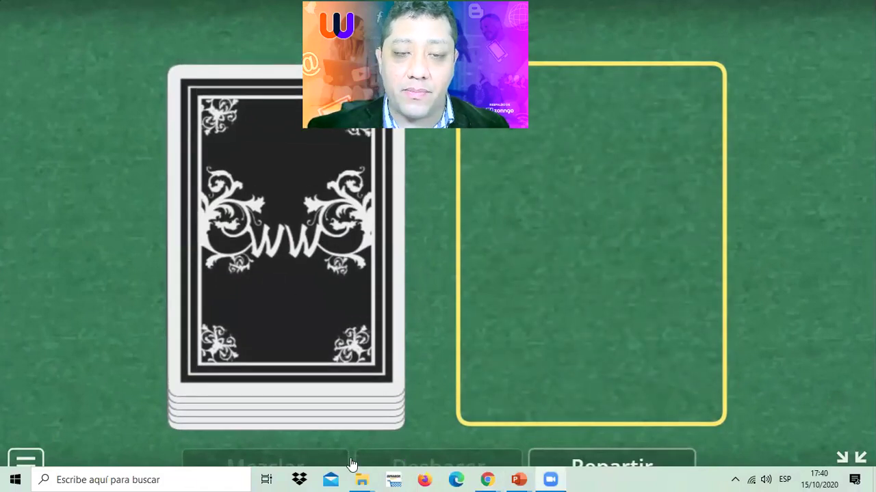
{"action": "left_click", "coordinate": [312, 288]}
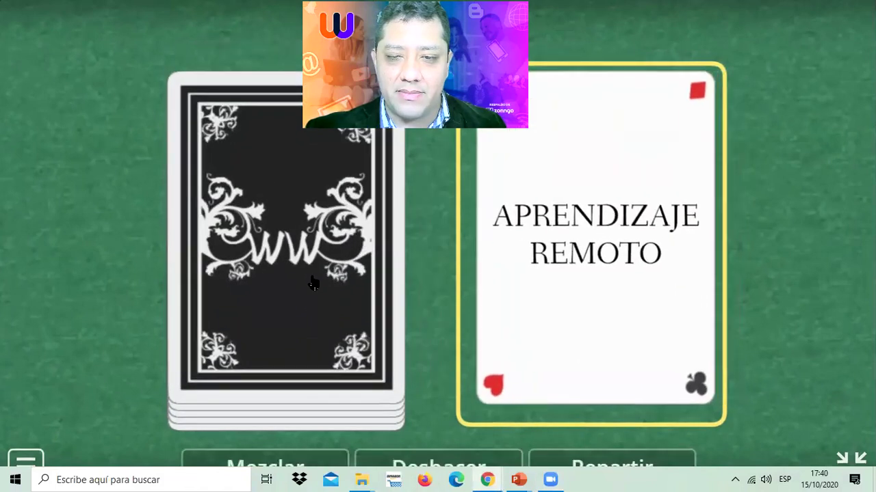
{"action": "left_click", "coordinate": [254, 269]}
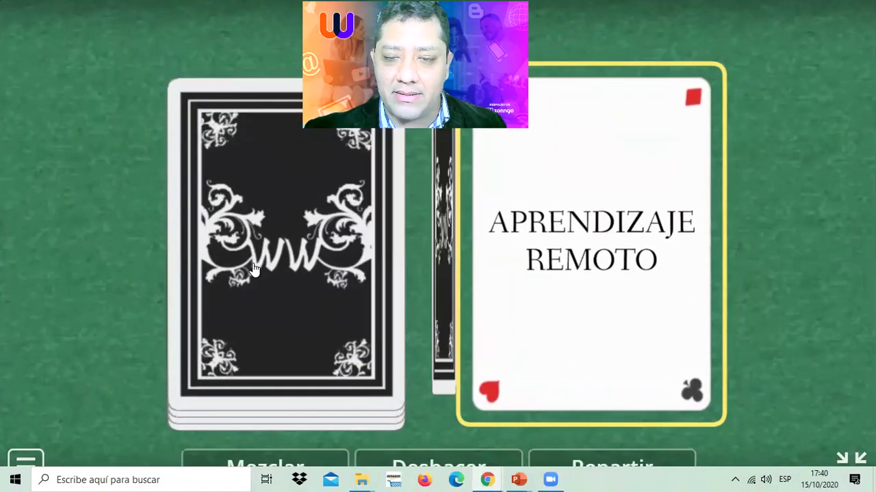
{"action": "left_click", "coordinate": [254, 268]}
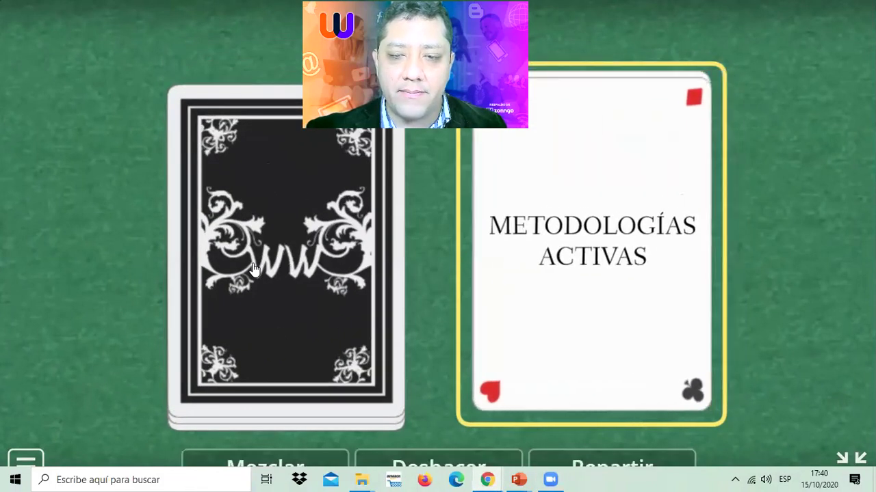
{"action": "left_click", "coordinate": [254, 269]}
{"action": "left_click", "coordinate": [254, 268]}
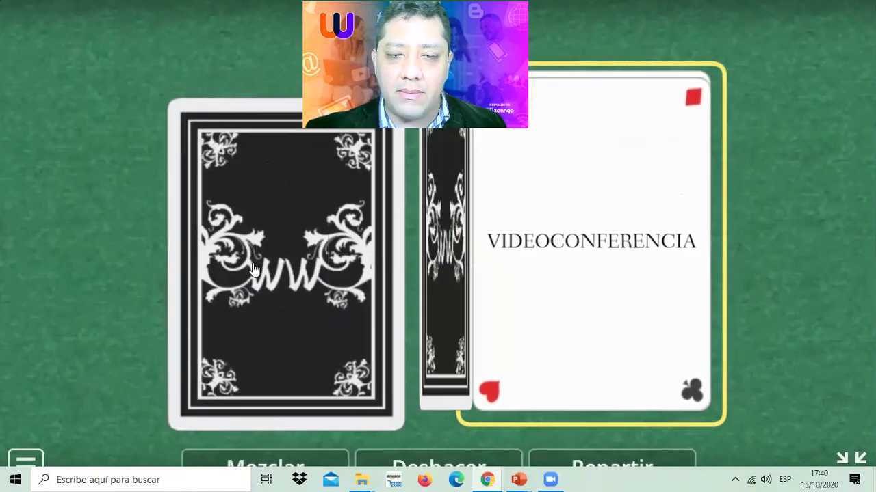
{"action": "left_click", "coordinate": [254, 268]}
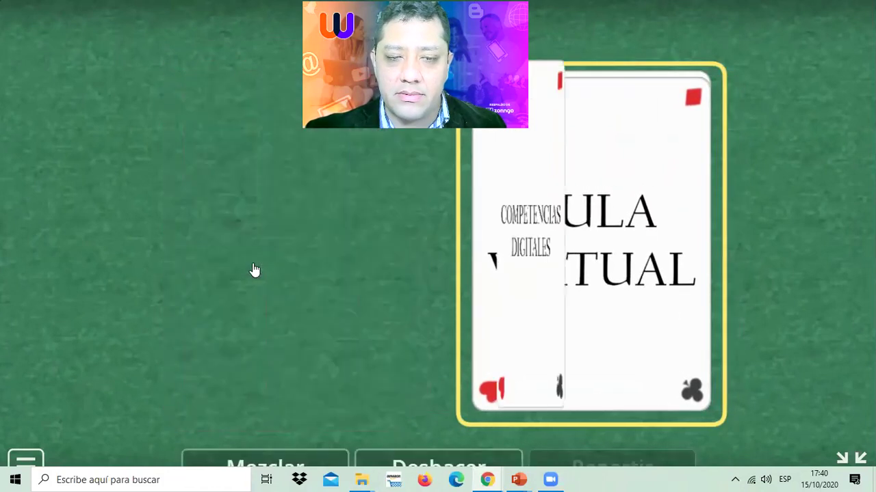
{"action": "left_click", "coordinate": [851, 457]}
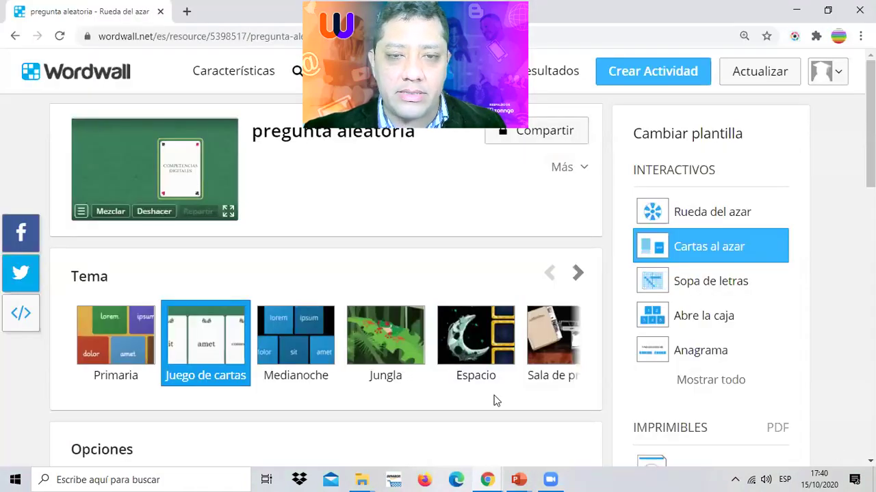
- Switch to Abre la caja, play it, open boxes 1, 2 and 6, then exit fullscreen
{"action": "left_click", "coordinate": [693, 318]}
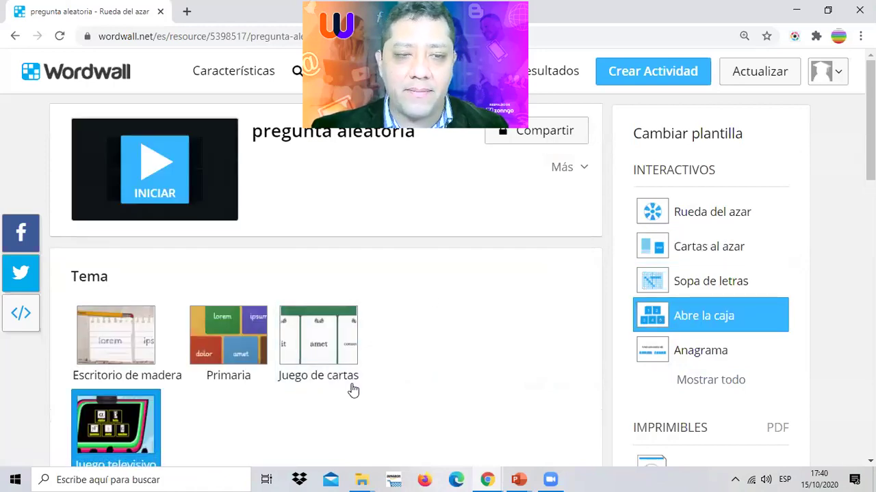
{"action": "left_click", "coordinate": [156, 174]}
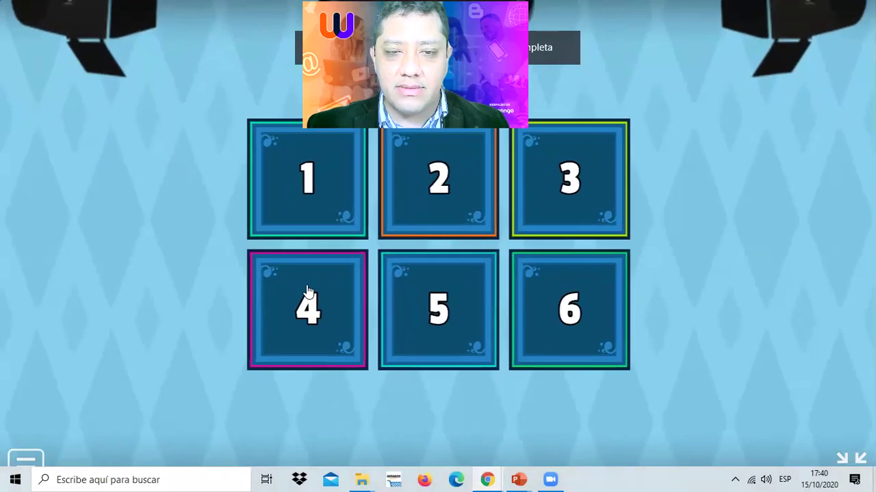
{"action": "mouse_move", "coordinate": [518, 479]}
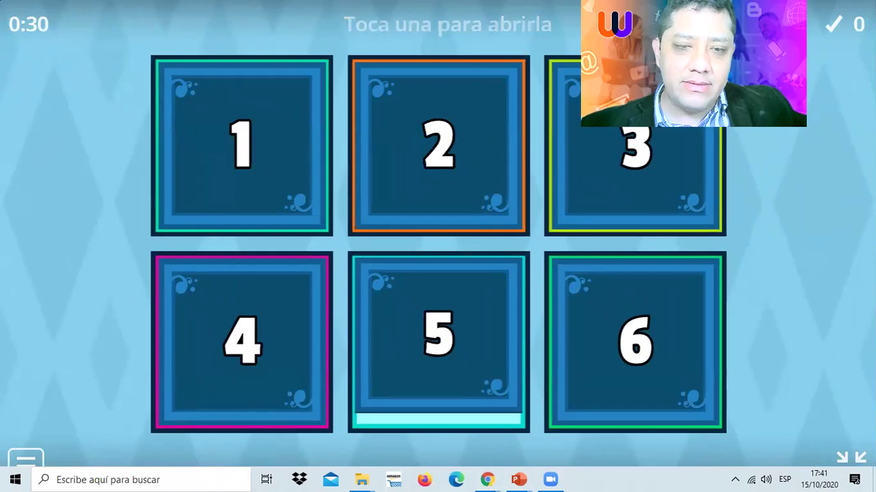
{"action": "left_click", "coordinate": [223, 151]}
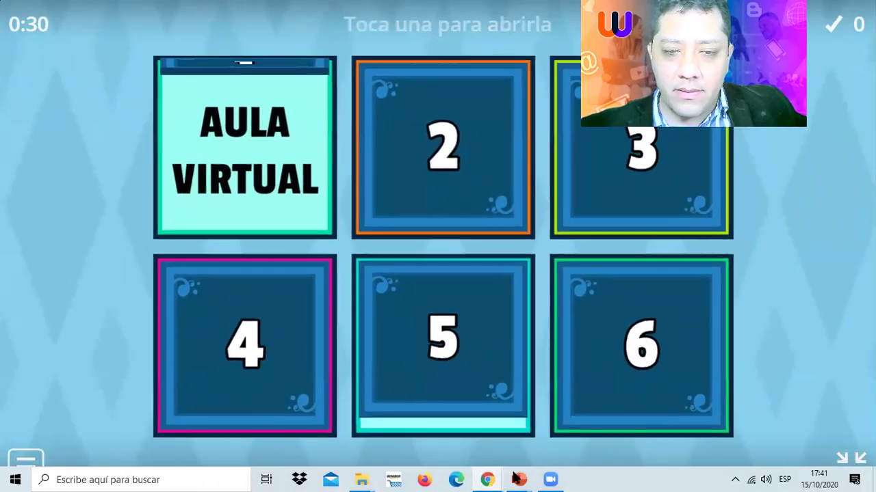
{"action": "left_click", "coordinate": [496, 198]}
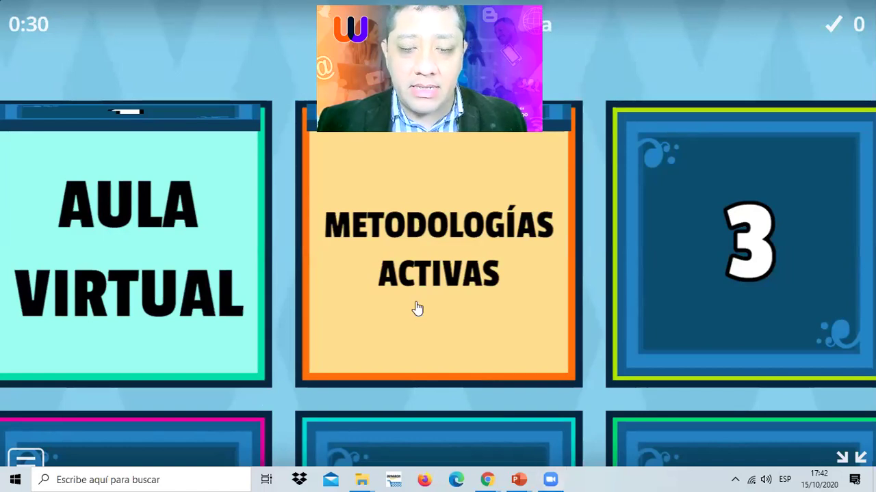
{"action": "left_click", "coordinate": [279, 73]}
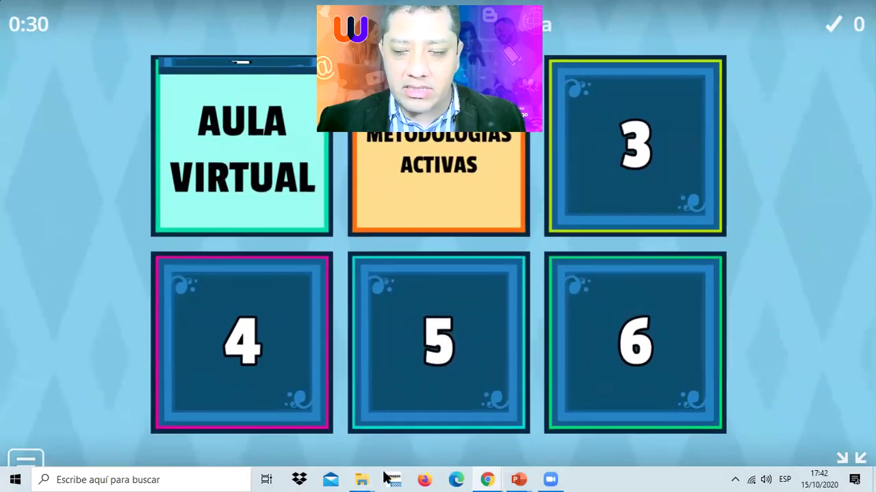
{"action": "left_click", "coordinate": [632, 335]}
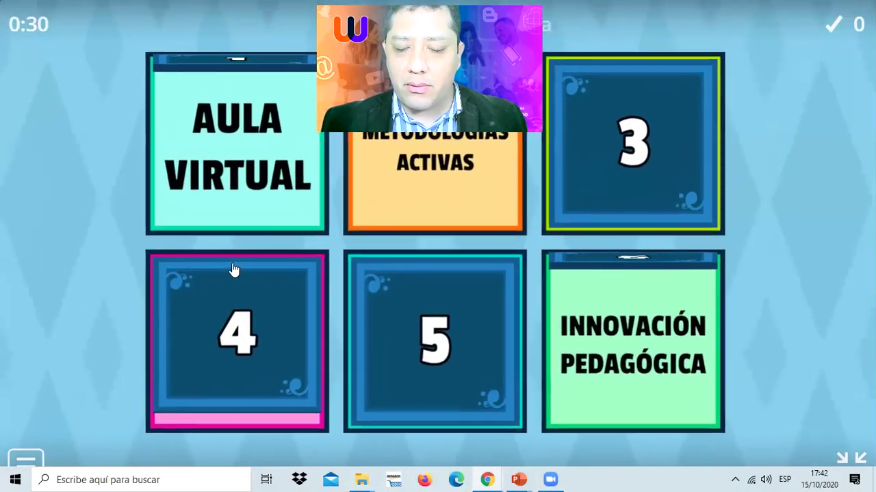
{"action": "left_click", "coordinate": [852, 463]}
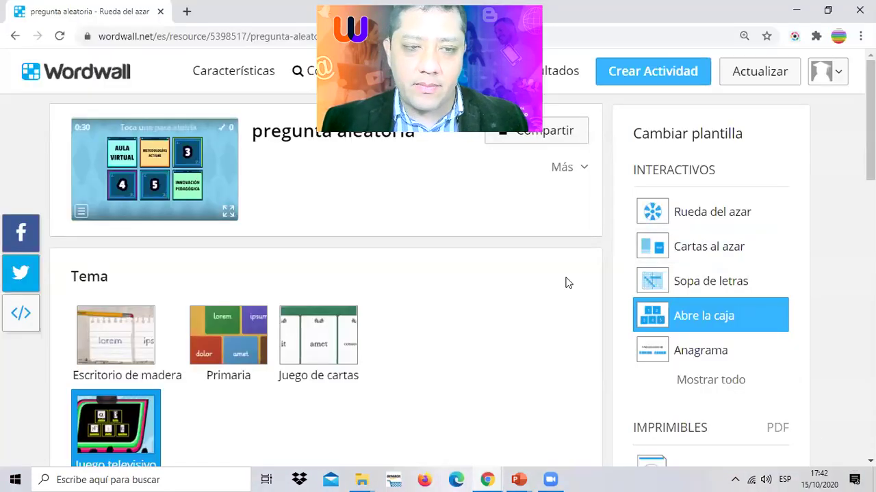
- Change the template to Sopa de letras and start the word search full screen
{"action": "scroll", "coordinate": [749, 244], "scroll_direction": "down", "scroll_amount": 1}
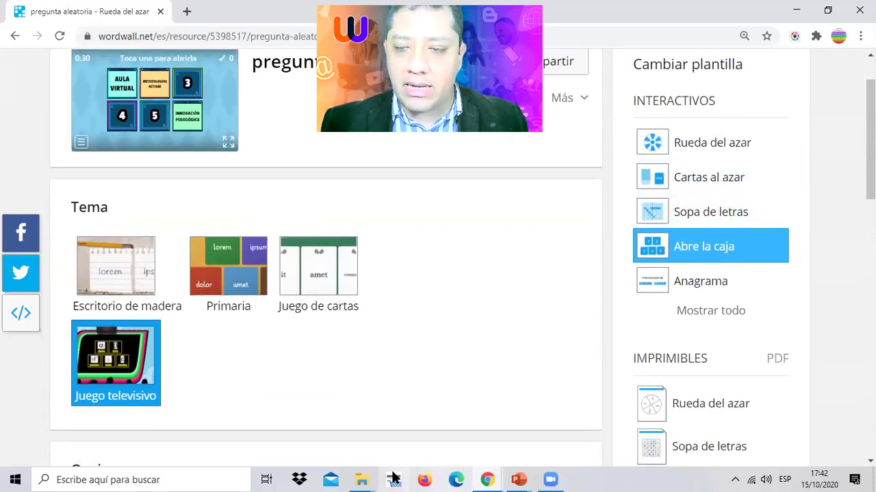
{"action": "scroll", "coordinate": [722, 284], "scroll_direction": "up", "scroll_amount": 1}
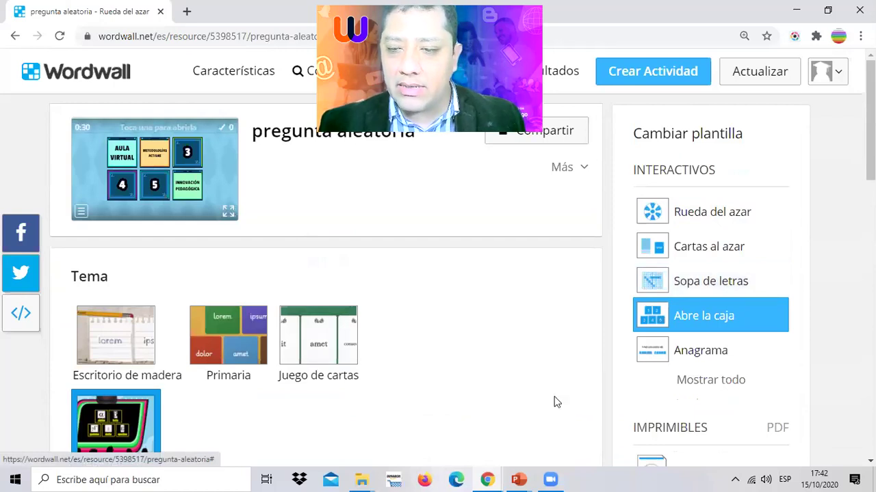
{"action": "left_click", "coordinate": [706, 279]}
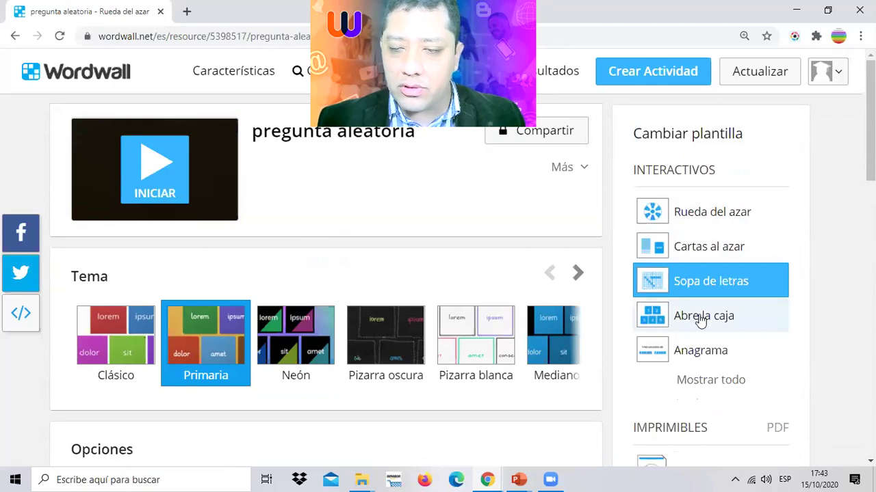
{"action": "scroll", "coordinate": [720, 275], "scroll_direction": "down", "scroll_amount": 1}
{"action": "scroll", "coordinate": [724, 273], "scroll_direction": "up", "scroll_amount": 1}
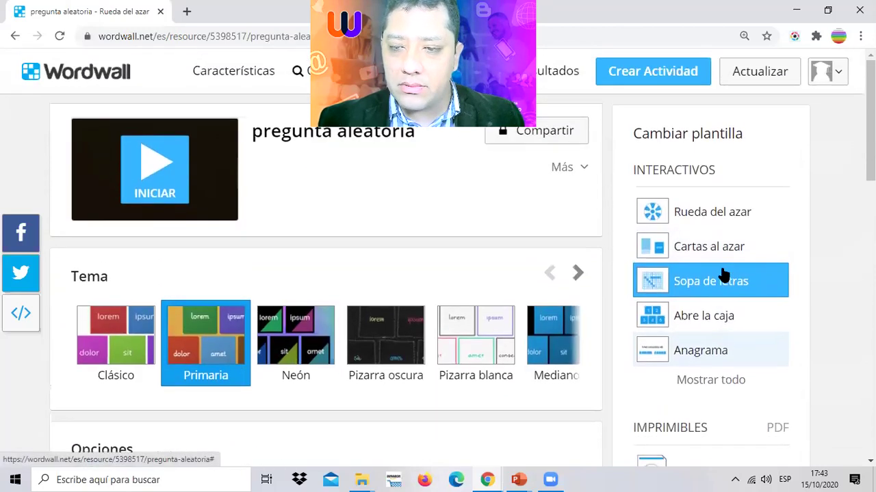
{"action": "left_click", "coordinate": [714, 213]}
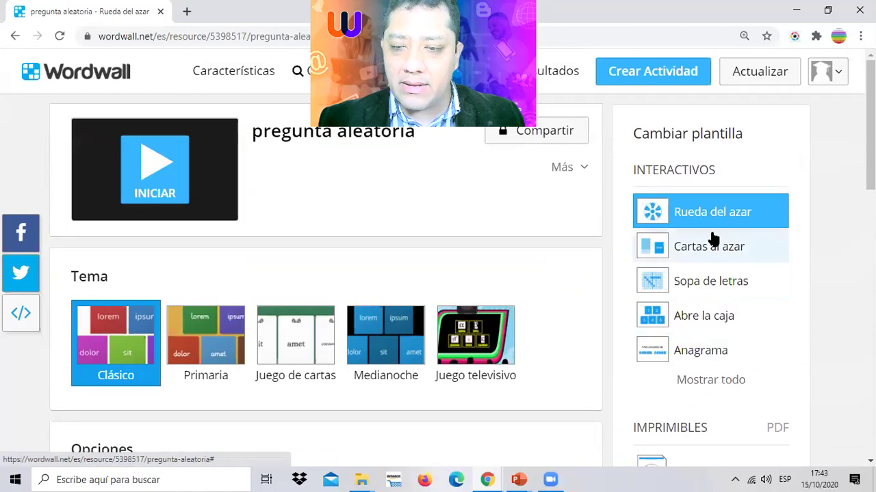
{"action": "left_click", "coordinate": [708, 281]}
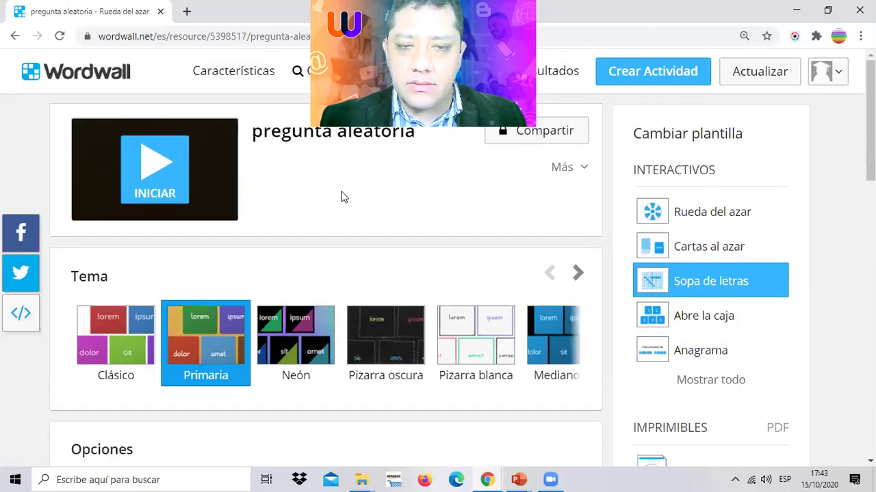
{"action": "left_click", "coordinate": [154, 170]}
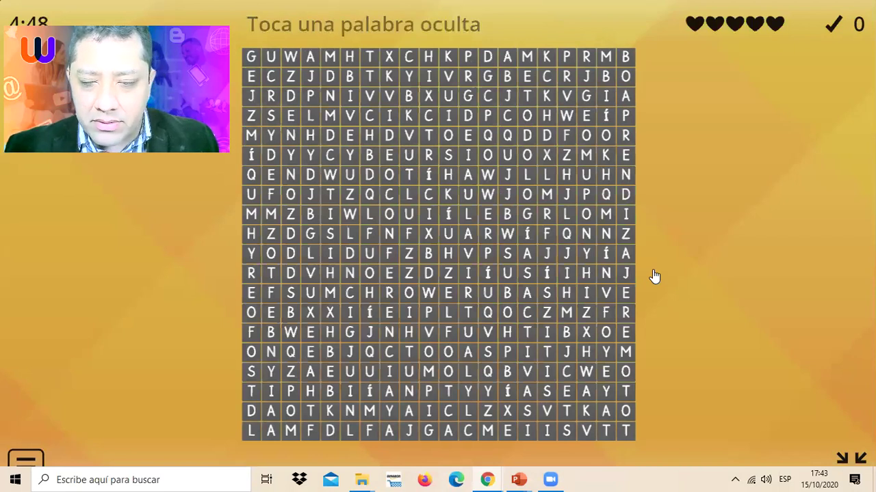
- Mark APRENDIZAJE in the letter grid, then leave fullscreen with Esc
{"action": "left_click", "coordinate": [625, 195]}
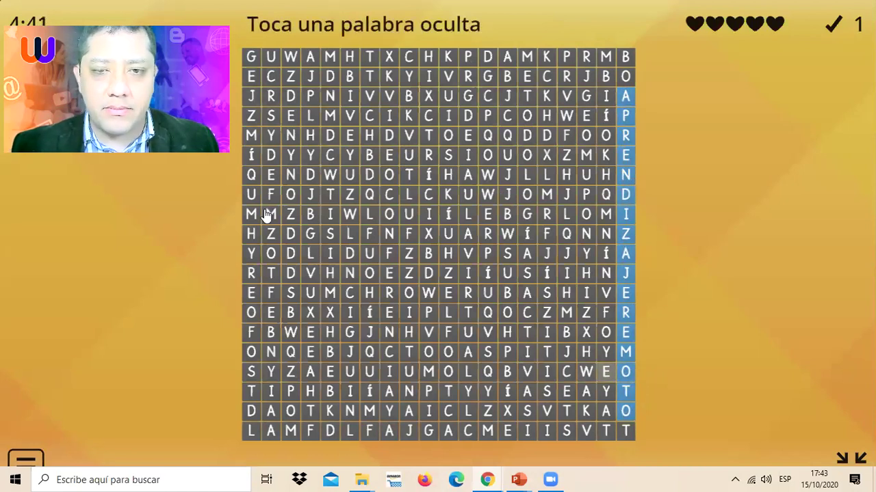
{"action": "key", "text": "Escape"}
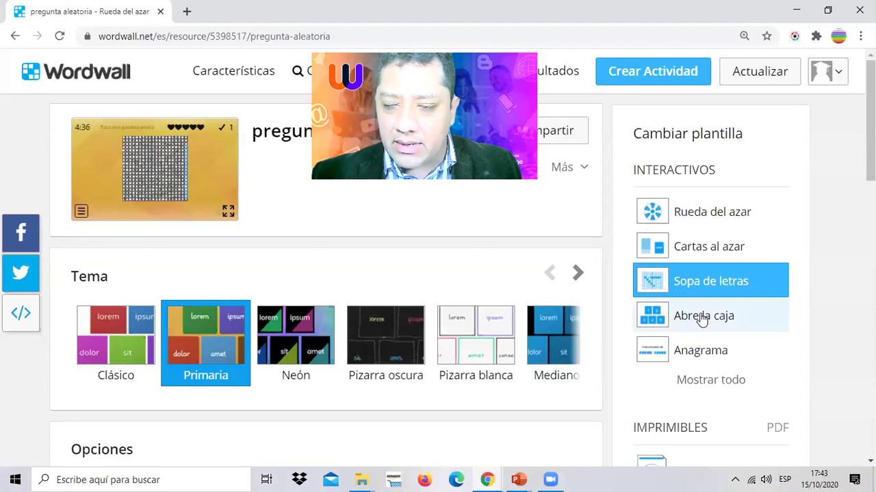
- Browse the full list of activity templates, then close it
{"action": "scroll", "coordinate": [843, 298], "scroll_direction": "down", "scroll_amount": 3}
{"action": "scroll", "coordinate": [585, 277], "scroll_direction": "up", "scroll_amount": 3}
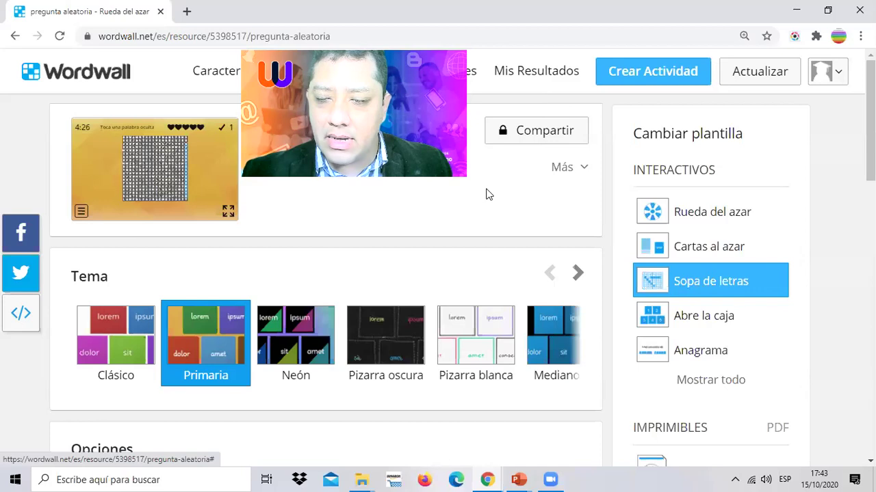
{"action": "scroll", "coordinate": [719, 307], "scroll_direction": "down", "scroll_amount": 1}
{"action": "left_click", "coordinate": [705, 312]}
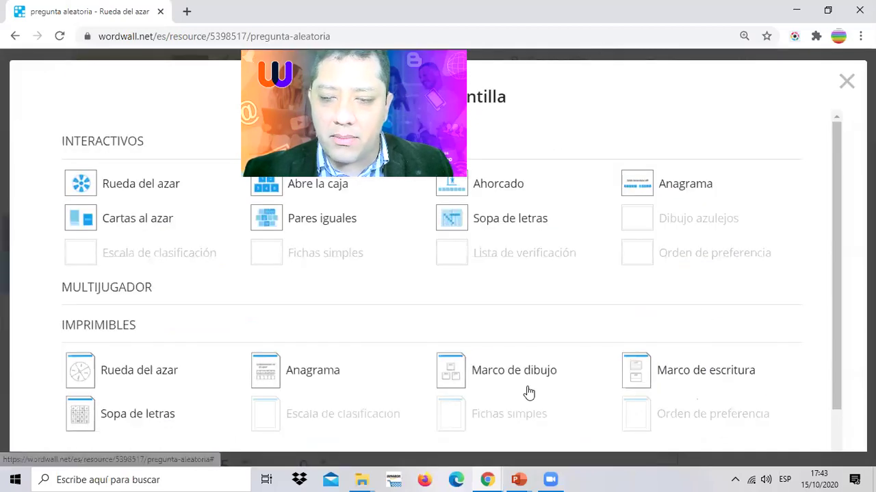
{"action": "left_click", "coordinate": [846, 86]}
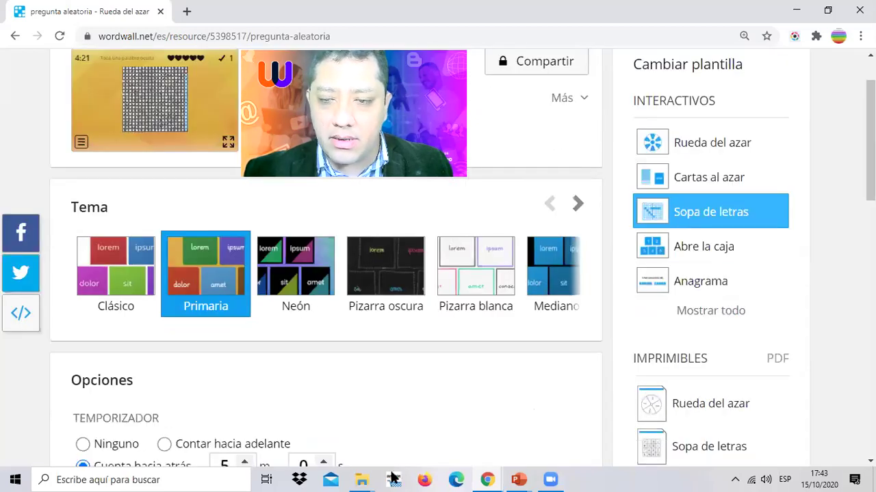
- Switch to the Anagrama template, preview it, and exit fullscreen back to the page
{"action": "left_click", "coordinate": [685, 277]}
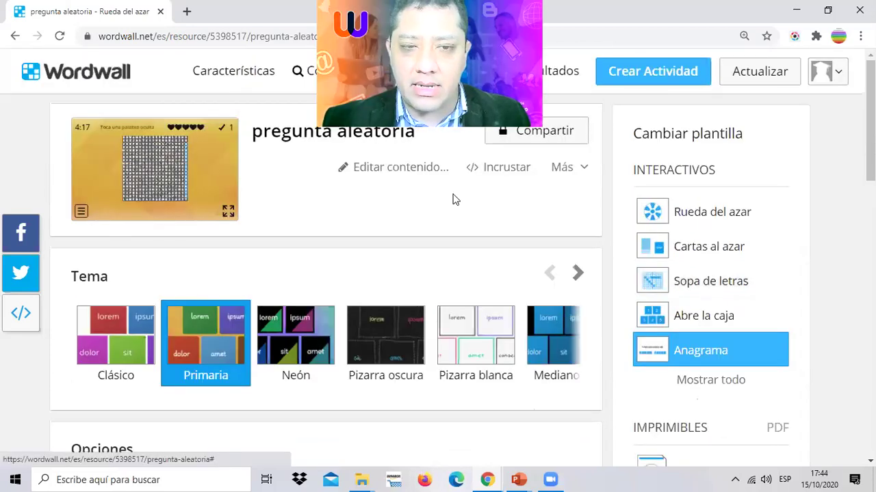
{"action": "left_click", "coordinate": [163, 179]}
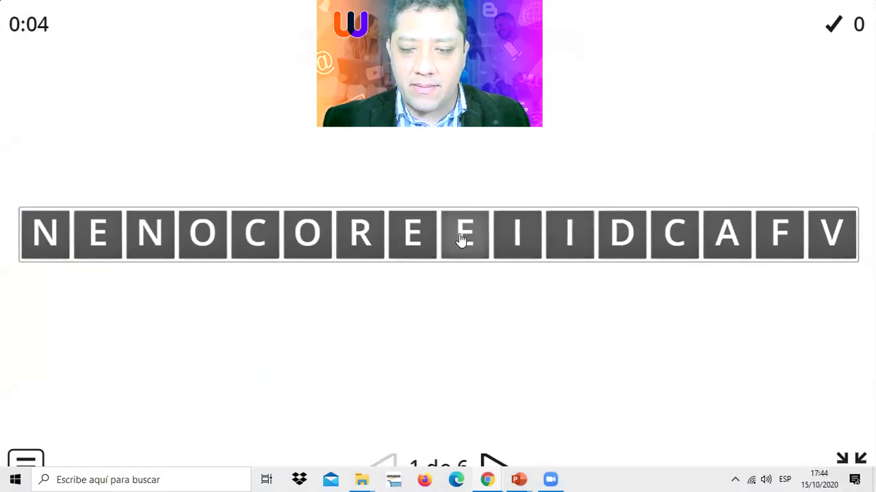
{"action": "key", "text": "Escape"}
{"action": "scroll", "coordinate": [717, 312], "scroll_direction": "down", "scroll_amount": 1}
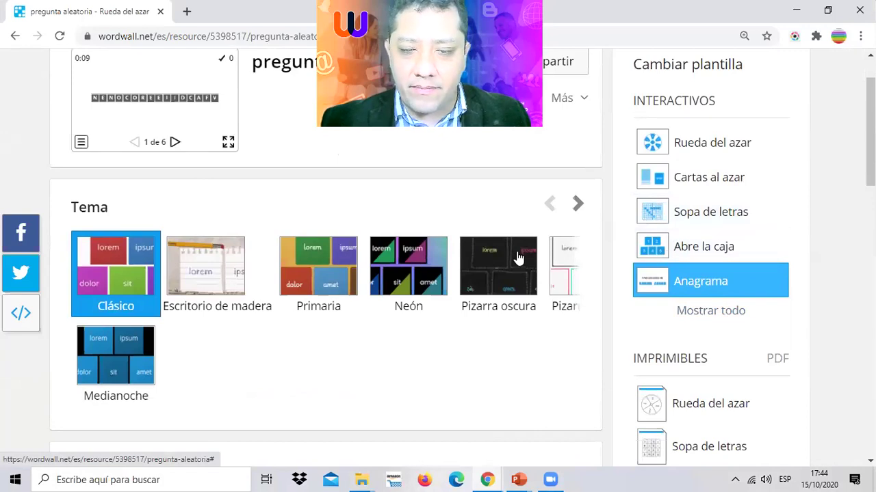
{"action": "scroll", "coordinate": [486, 258], "scroll_direction": "up", "scroll_amount": 1}
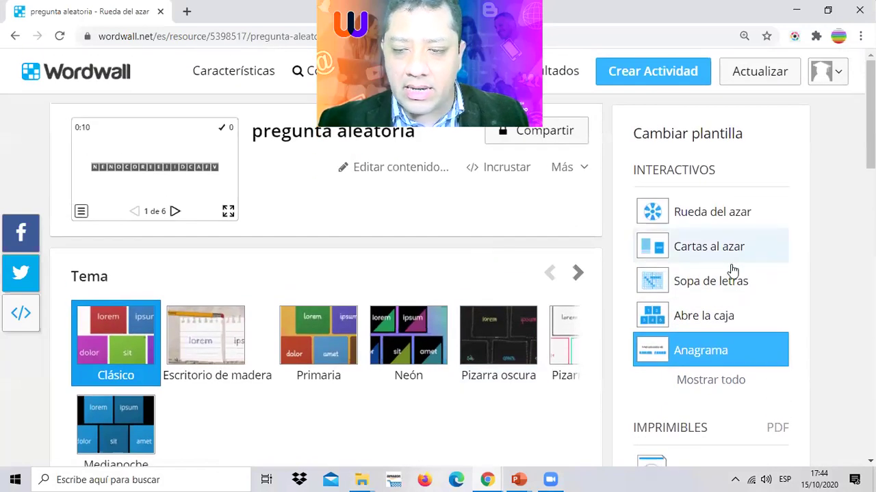
- Put the activity back on the Sopa de letras word search template
{"action": "left_click", "coordinate": [689, 282]}
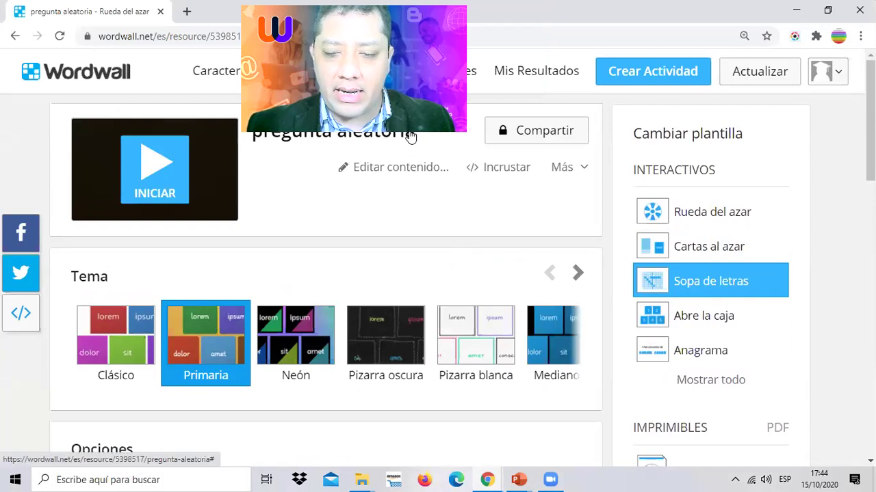
{"action": "mouse_move", "coordinate": [747, 113]}
{"action": "left_mouse_down"}
{"action": "mouse_move", "coordinate": [520, 124]}
{"action": "mouse_move", "coordinate": [563, 127]}
{"action": "left_mouse_up"}
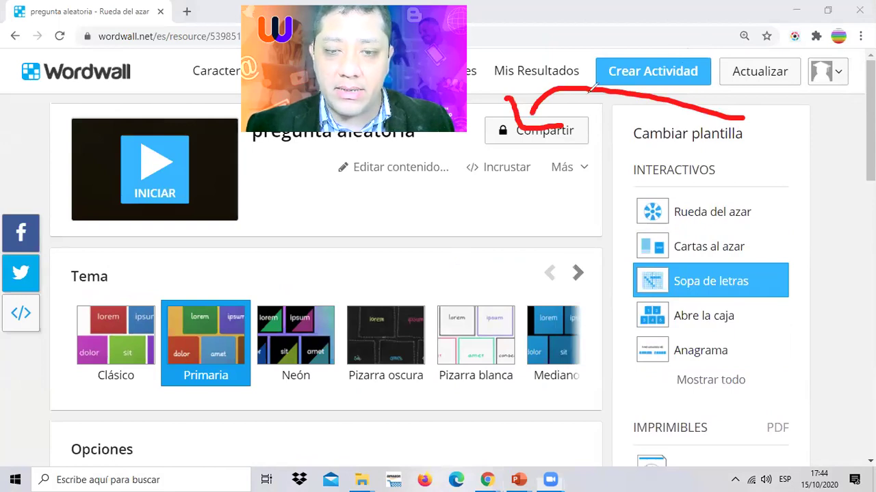
- Open Compartir and choose Asignar tarea to assign the activity to students
{"action": "key", "text": "e"}
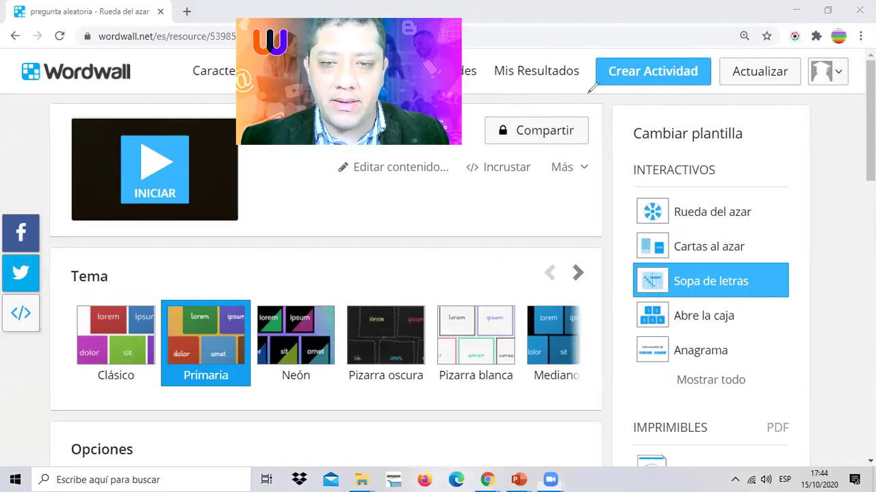
{"action": "left_click", "coordinate": [553, 130]}
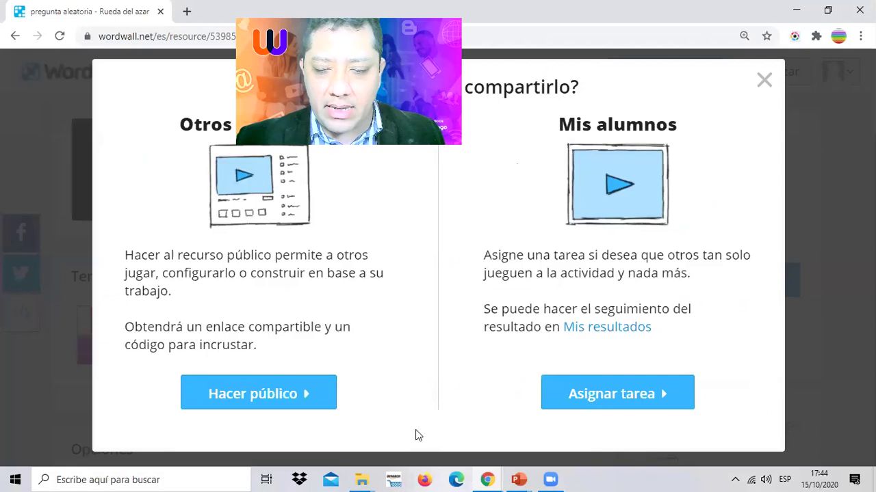
{"action": "key", "text": "ctrl+2"}
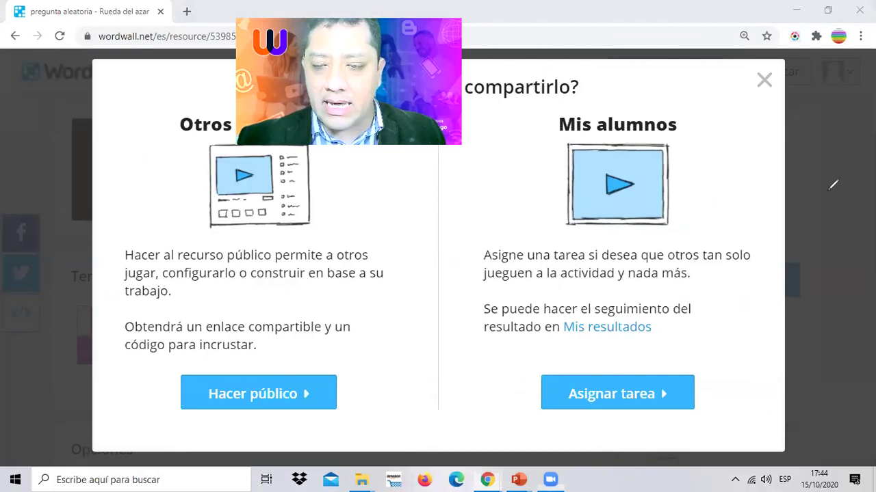
{"action": "left_click_drag", "start_coordinate": [830, 191], "coordinate": [619, 349]}
{"action": "left_click_drag", "start_coordinate": [614, 318], "coordinate": [672, 357]}
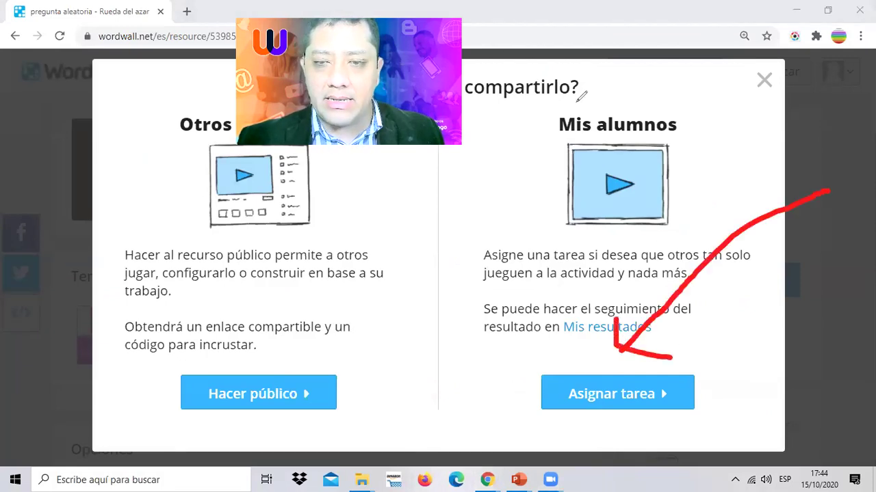
{"action": "key", "text": "e"}
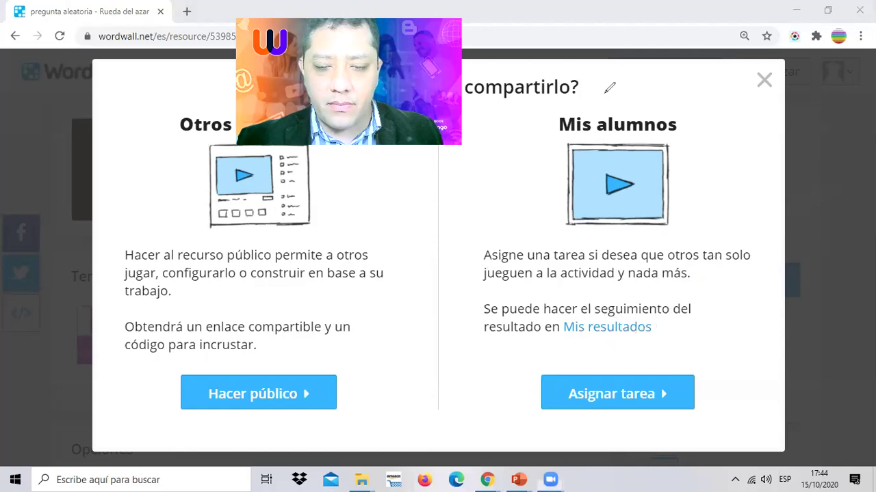
{"action": "left_click", "coordinate": [582, 389]}
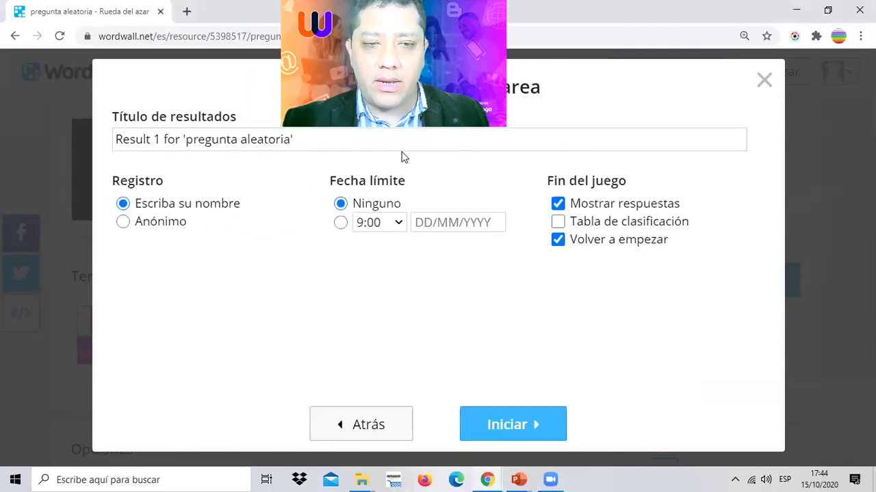
- Retitle the assignment results to 'RESULTADOS SOPADELETRAS'
{"action": "triple_click", "coordinate": [240, 139]}
{"action": "type", "text": "res"}
{"action": "key", "text": "BackSpace"}
{"action": "key", "text": "BackSpace"}
{"action": "key", "text": "BackSpace"}
{"action": "type", "text": "RESUL"}
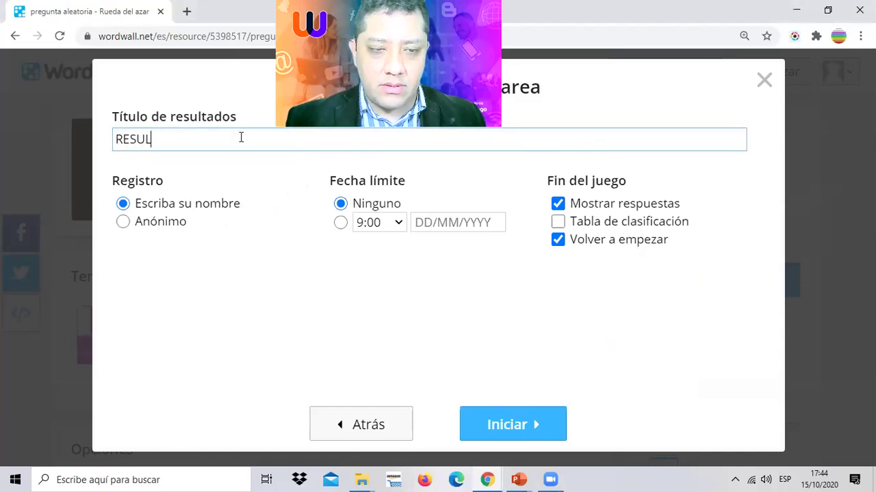
{"action": "type", "text": "TADOS SOPADELETRAS"}
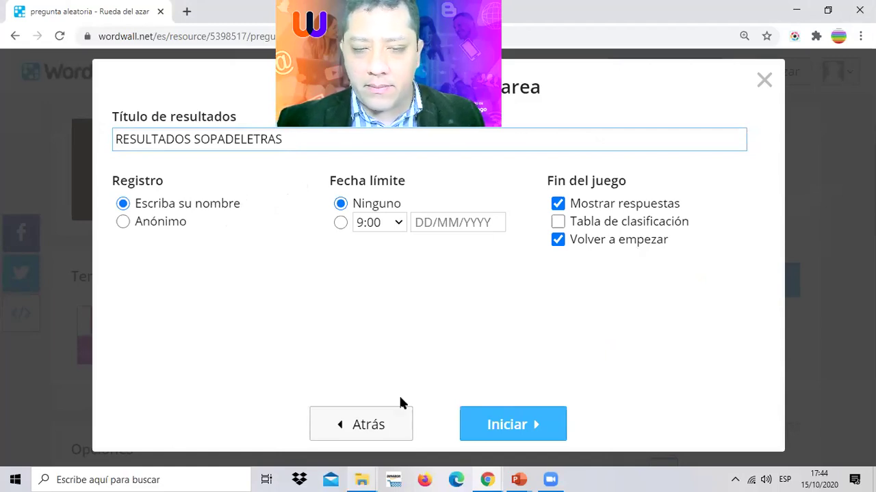
- Set deadline 16/10/2020 16:00, enable leaderboard, disable restart, and start the assignment
{"action": "left_click", "coordinate": [380, 223]}
{"action": "scroll", "coordinate": [388, 319], "scroll_direction": "down", "scroll_amount": 3}
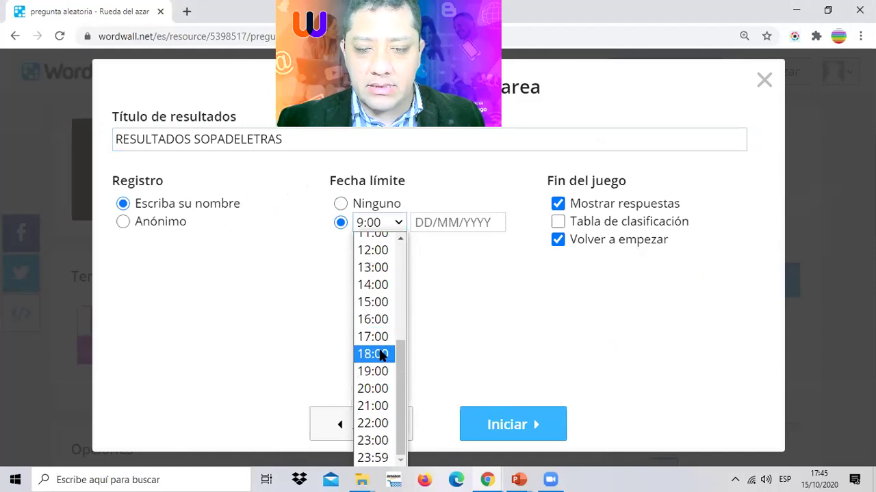
{"action": "left_click", "coordinate": [384, 320]}
{"action": "left_click", "coordinate": [444, 222]}
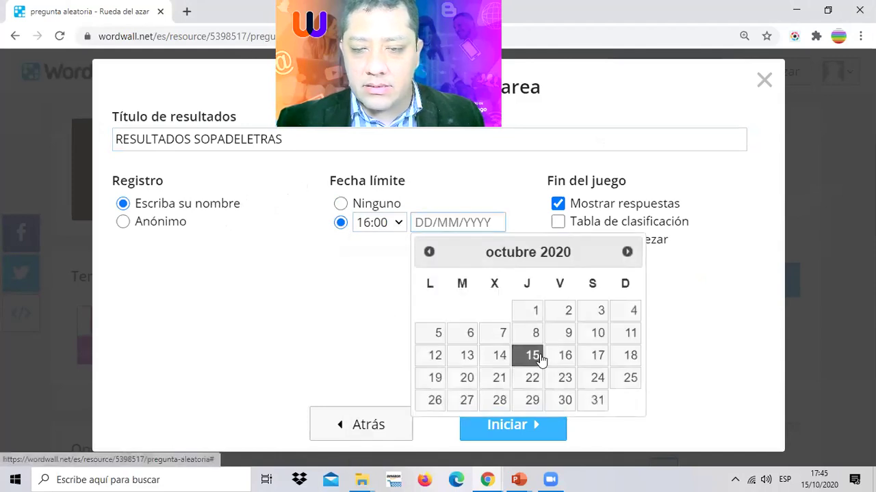
{"action": "left_click", "coordinate": [562, 352]}
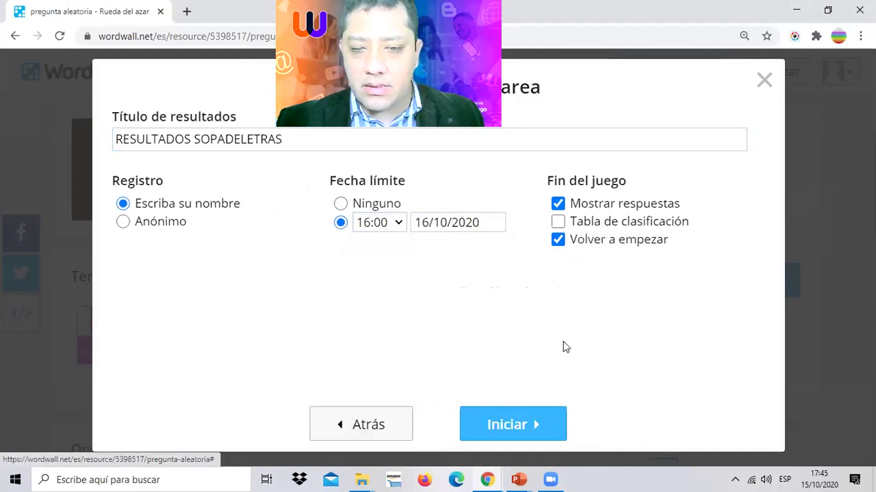
{"action": "left_click", "coordinate": [558, 222]}
{"action": "left_click", "coordinate": [557, 239]}
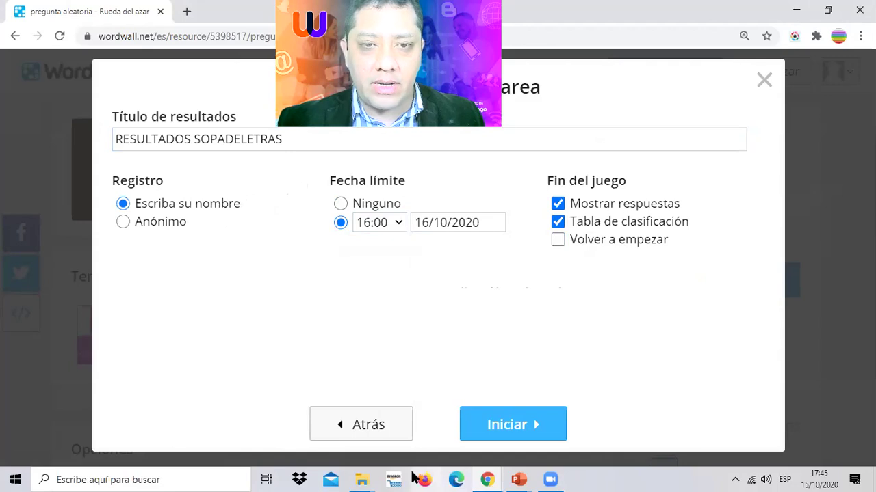
{"action": "left_click", "coordinate": [514, 428]}
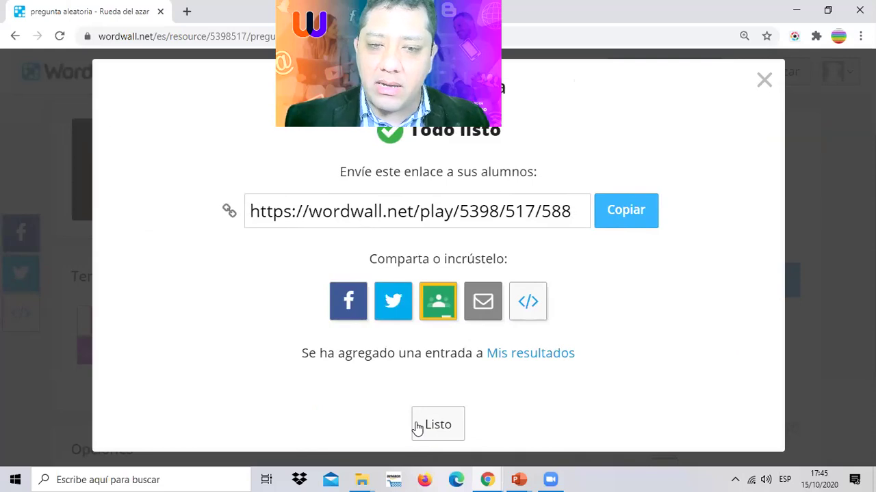
{"action": "left_click", "coordinate": [403, 206]}
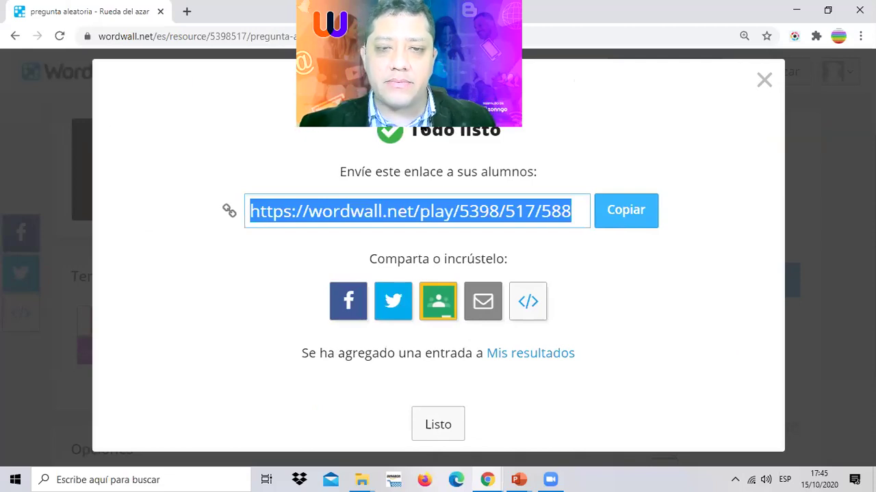
{"action": "right_click", "coordinate": [405, 211]}
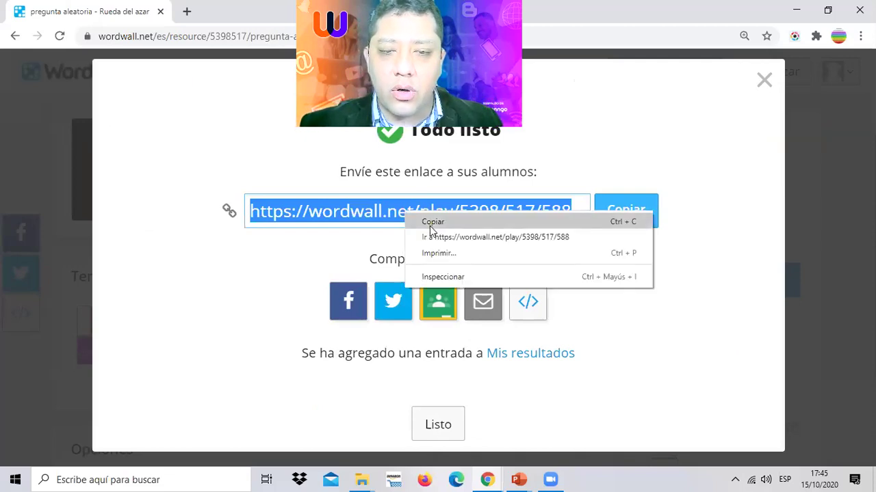
{"action": "left_click", "coordinate": [430, 224]}
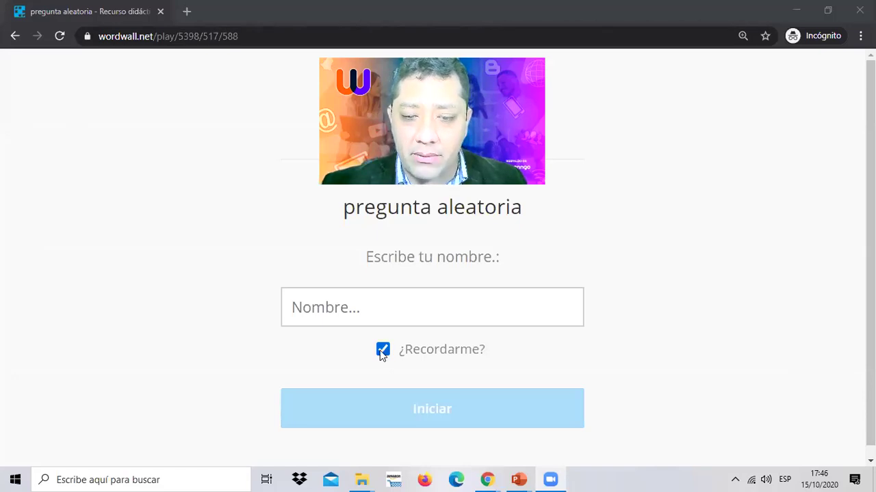
- Uncheck ¿Recordarme?, enter a player name, and continue to the start screen
{"action": "left_click", "coordinate": [383, 349]}
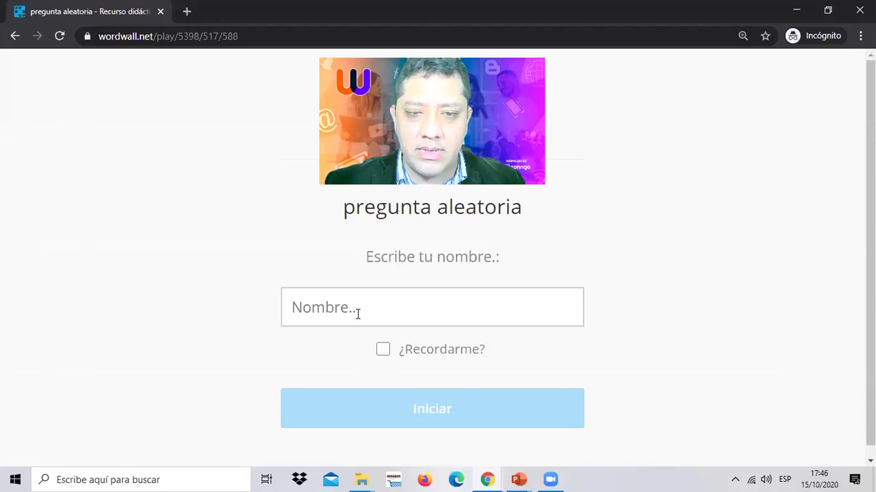
{"action": "left_click", "coordinate": [357, 314]}
{"action": "type", "text": "wicho"}
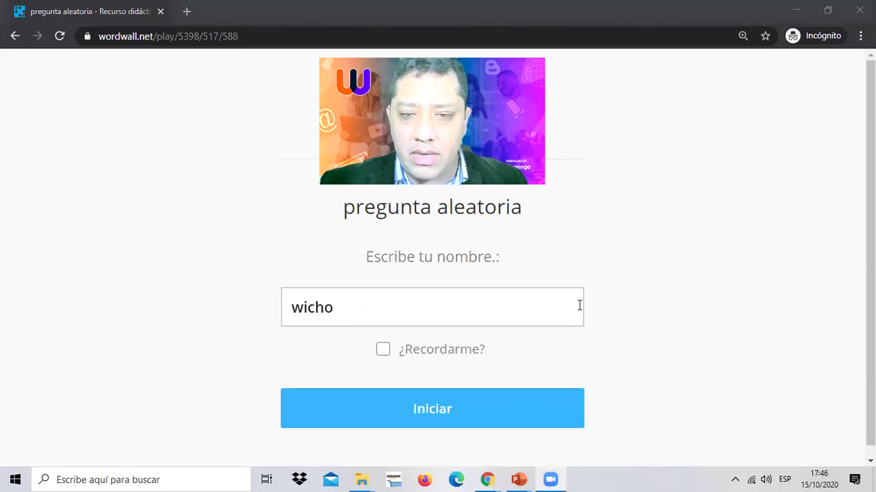
{"action": "scroll", "coordinate": [598, 333], "scroll_direction": "down", "scroll_amount": 1}
{"action": "scroll", "coordinate": [597, 331], "scroll_direction": "down", "scroll_amount": 1}
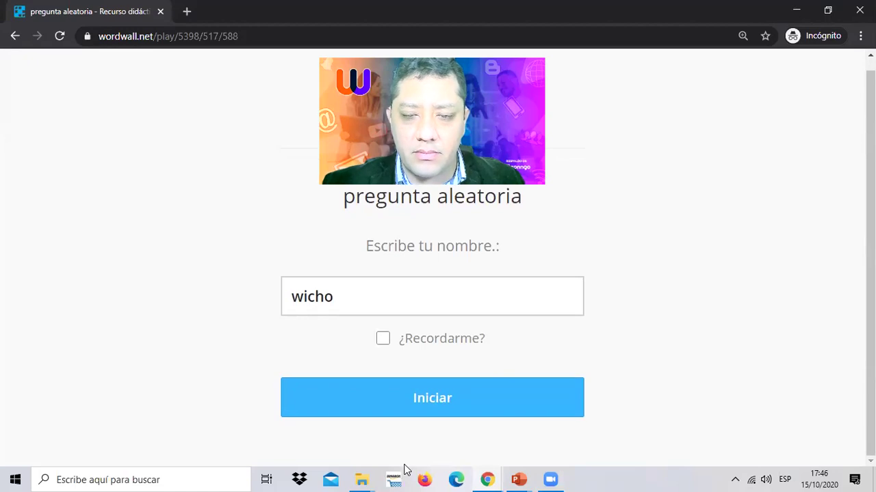
{"action": "key", "text": "Return"}
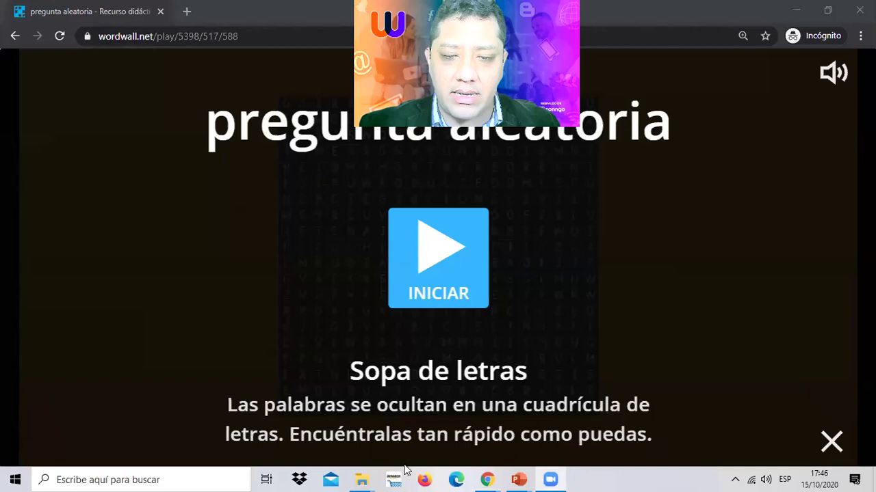
- Start the word search game, then return to the teacher's Todo listo share dialog
{"action": "key", "text": "Return"}
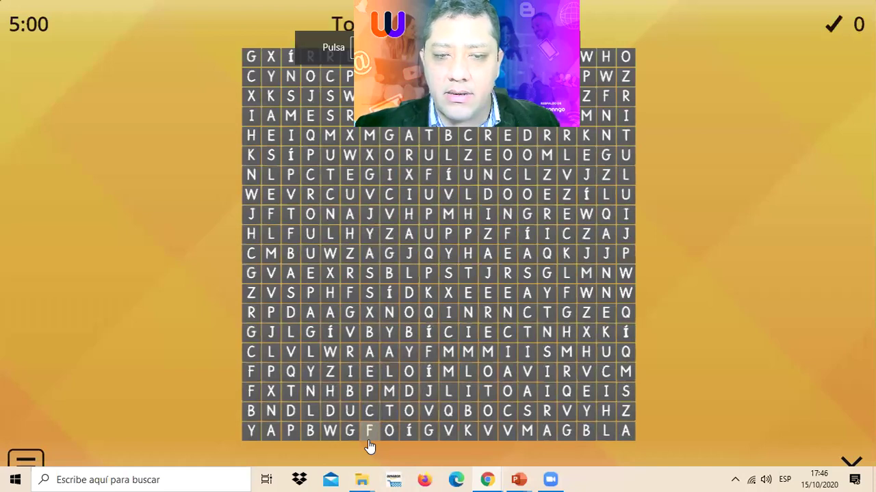
{"action": "key", "text": "alt+Tab"}
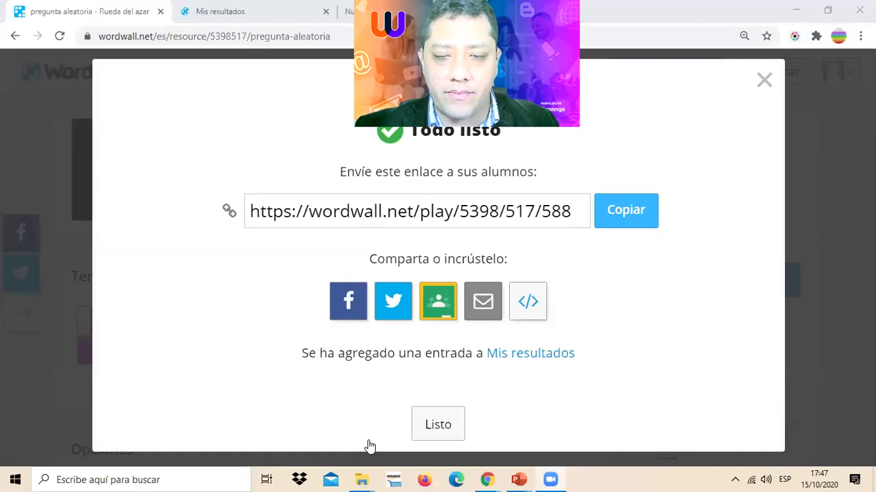
- Go back to the content editor and review the six entries, VIDEOCONFERENCIA to APRENDIZAJE REMOTO
{"action": "key", "text": "alt+Left"}
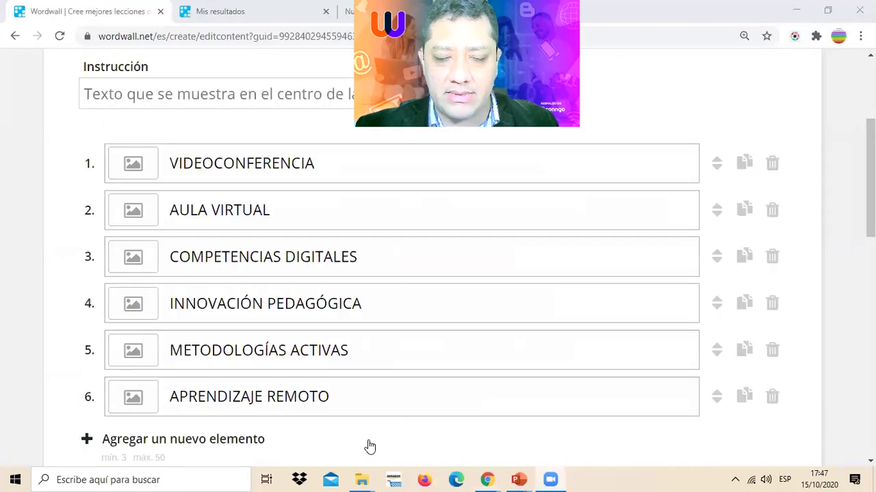
{"action": "scroll", "coordinate": [498, 383], "scroll_direction": "down", "scroll_amount": 1}
{"action": "scroll", "coordinate": [499, 383], "scroll_direction": "up", "scroll_amount": 1}
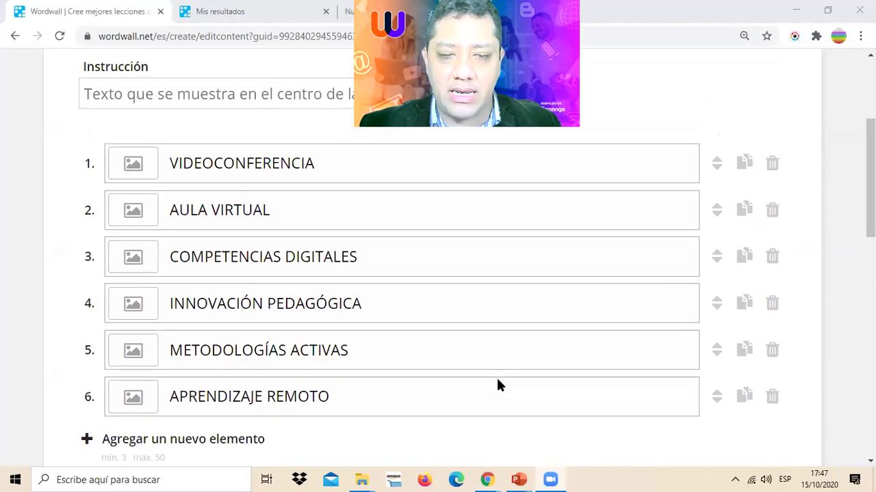
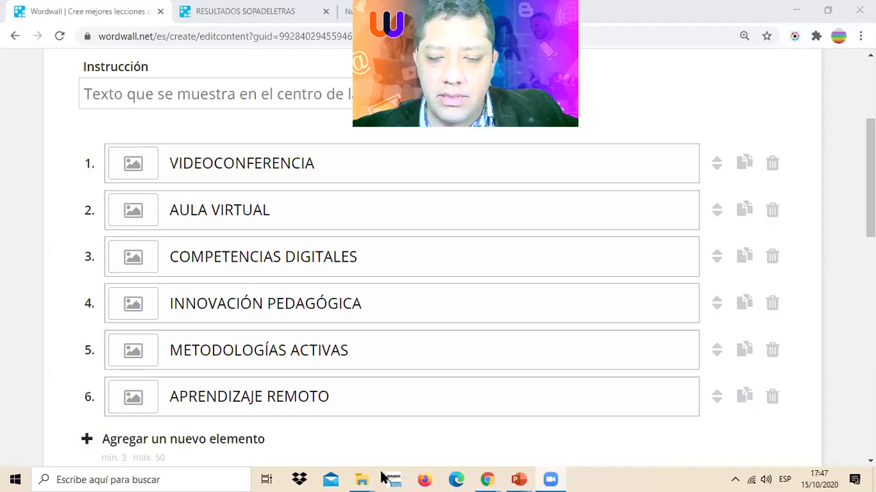
- Review the SOPADELETRAS results leaderboard with Mostrar más, then return to the wheel editor
{"action": "key", "text": "ctrl+Tab"}
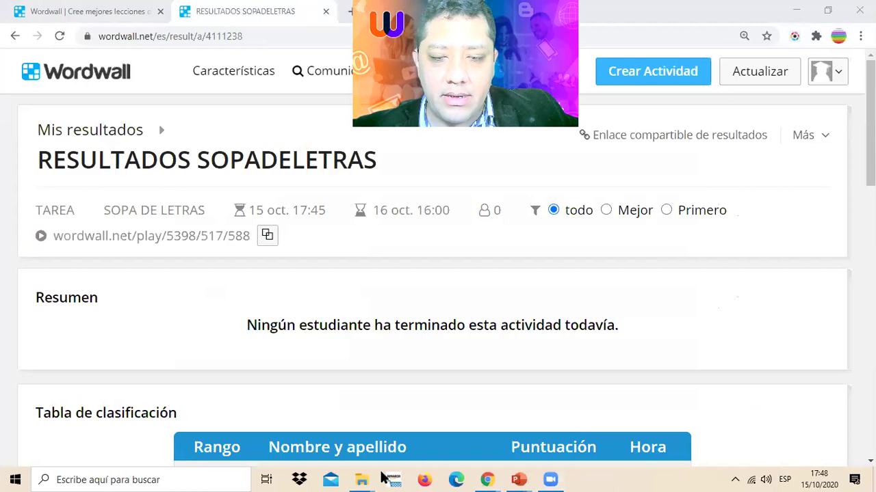
{"action": "key", "text": "ctrl+Tab"}
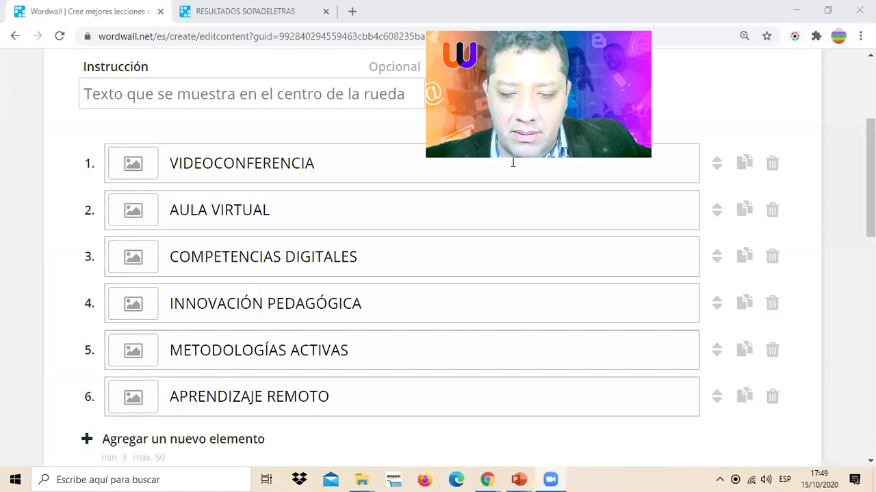
{"action": "key", "text": "ctrl+Tab"}
{"action": "scroll", "coordinate": [359, 258], "scroll_direction": "down", "scroll_amount": 3}
{"action": "scroll", "coordinate": [360, 257], "scroll_direction": "up", "scroll_amount": 4}
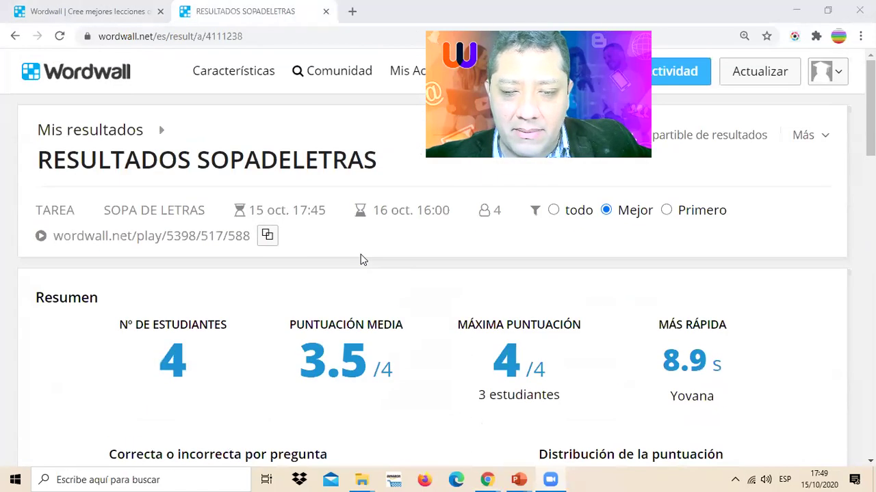
{"action": "scroll", "coordinate": [360, 258], "scroll_direction": "down", "scroll_amount": 6}
{"action": "scroll", "coordinate": [360, 259], "scroll_direction": "down", "scroll_amount": 1}
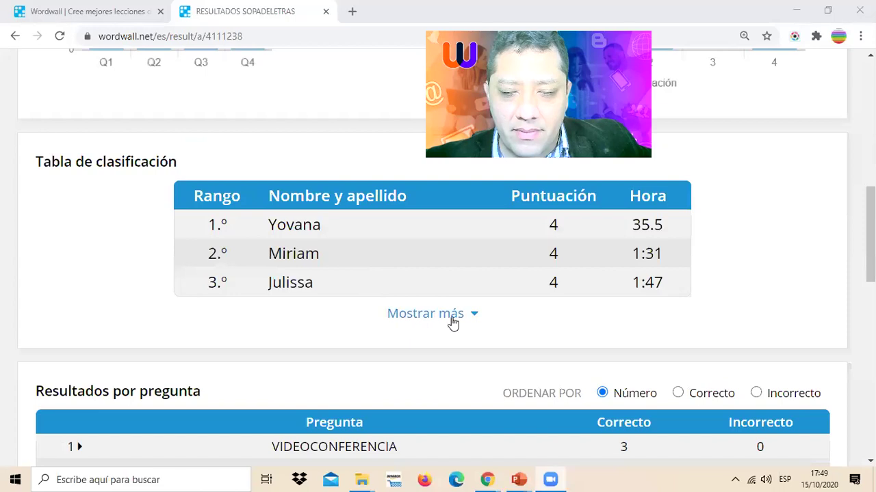
{"action": "left_click", "coordinate": [453, 323]}
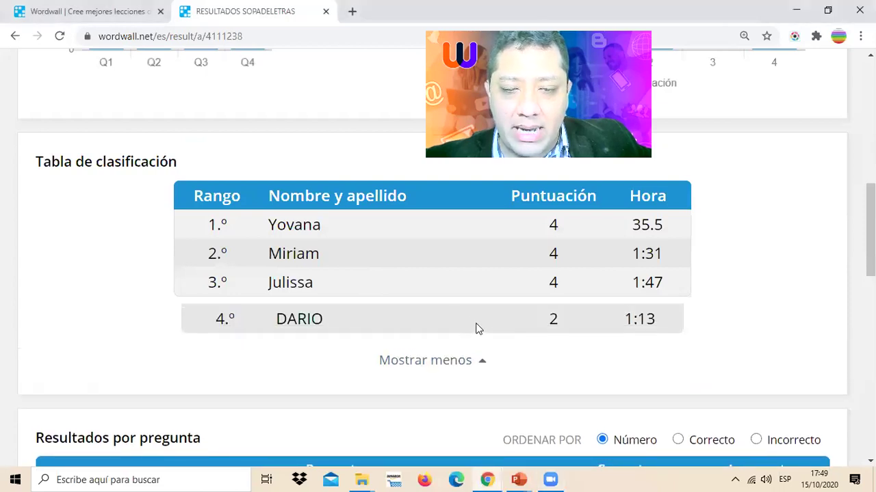
{"action": "scroll", "coordinate": [473, 329], "scroll_direction": "down", "scroll_amount": 5}
{"action": "scroll", "coordinate": [472, 329], "scroll_direction": "up", "scroll_amount": 9}
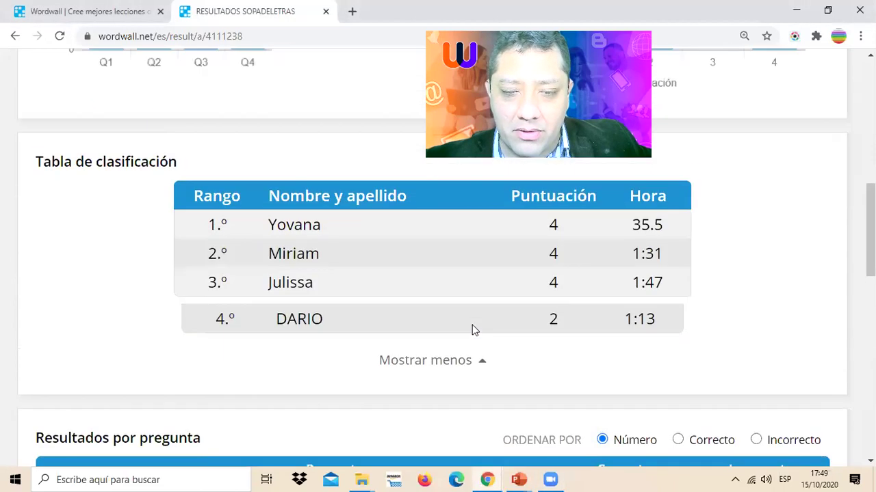
{"action": "scroll", "coordinate": [472, 330], "scroll_direction": "up", "scroll_amount": 4}
{"action": "left_click", "coordinate": [114, 11]}
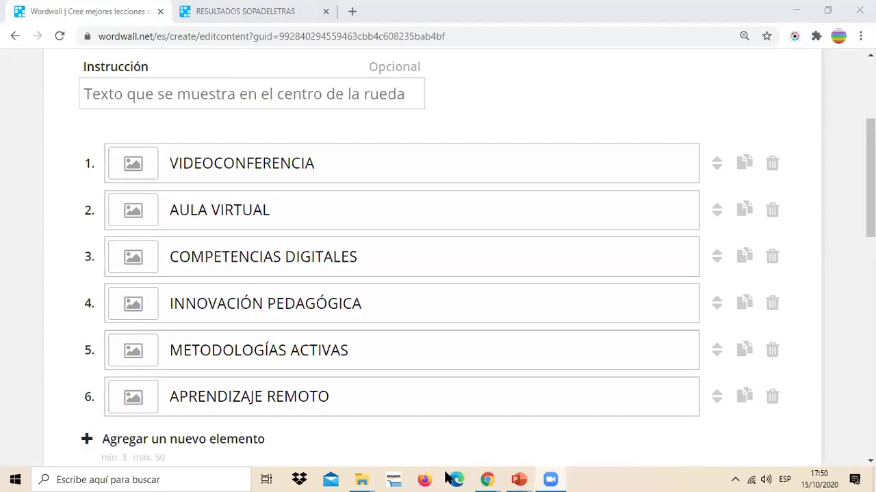
- View the word search results again and expand the leaderboard to ranks 4–8
{"action": "key", "text": "ctrl+Tab"}
{"action": "scroll", "coordinate": [434, 391], "scroll_direction": "down", "scroll_amount": 2}
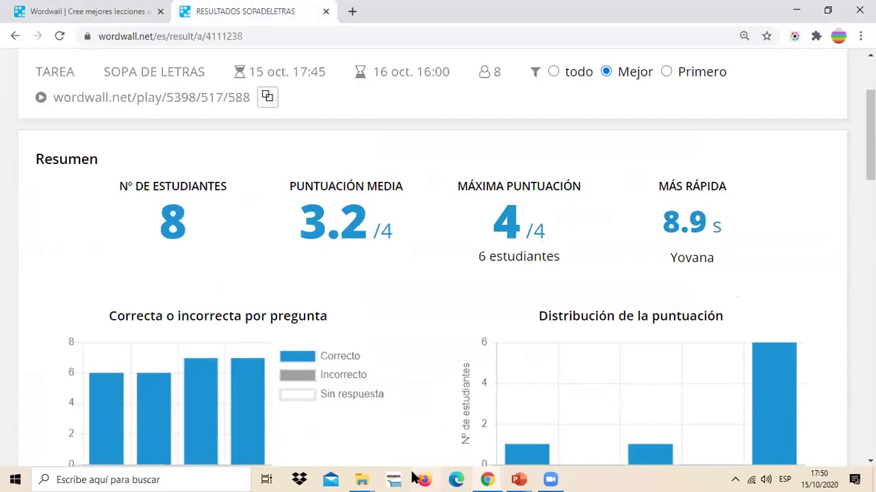
{"action": "scroll", "coordinate": [490, 342], "scroll_direction": "down", "scroll_amount": 4}
{"action": "scroll", "coordinate": [490, 337], "scroll_direction": "up", "scroll_amount": 6}
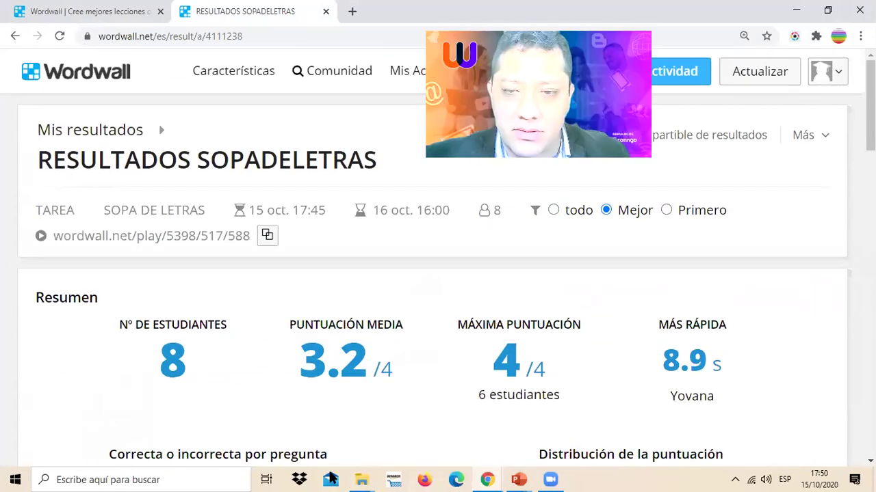
{"action": "scroll", "coordinate": [531, 272], "scroll_direction": "down", "scroll_amount": 6}
{"action": "left_click", "coordinate": [458, 313]}
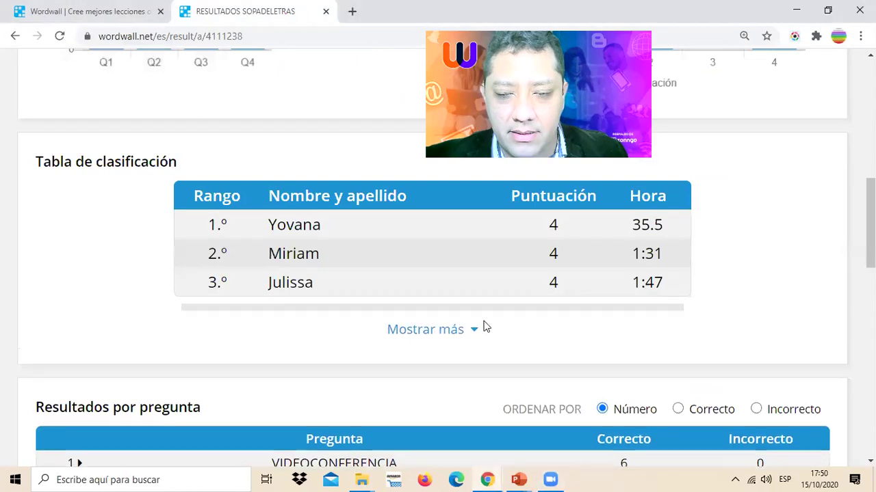
{"action": "scroll", "coordinate": [463, 312], "scroll_direction": "down", "scroll_amount": 1}
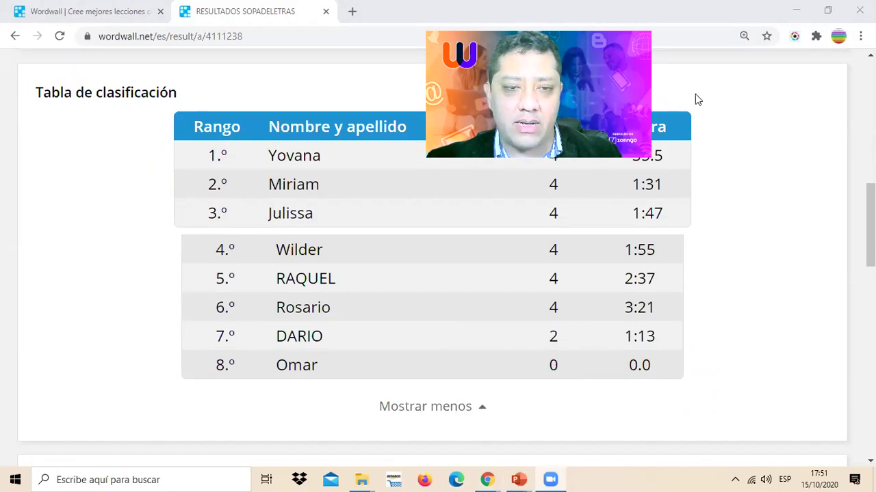
- Reload the results page to show 11 students averaging 3.3/4
{"action": "key", "text": "Home"}
{"action": "left_click", "coordinate": [270, 41]}
{"action": "key", "text": "Return"}
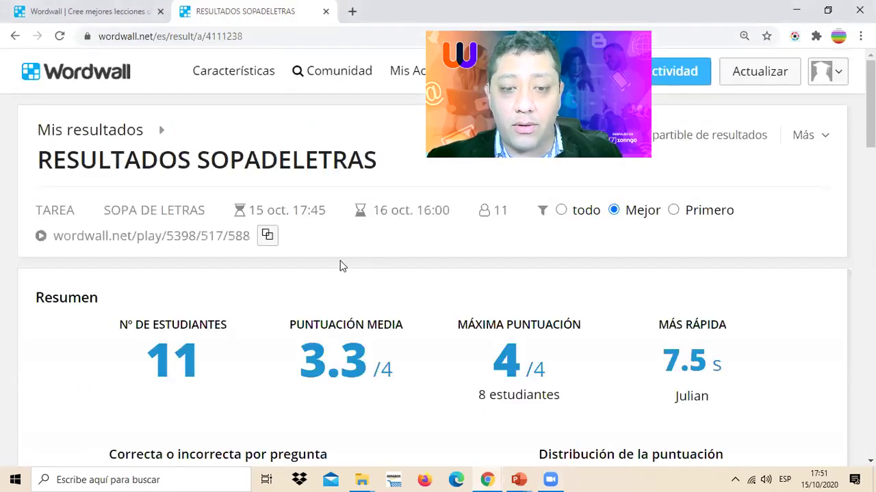
- Return to the wheel editor showing its six entries, VIDEOCONFERENCIA to APRENDIZAJE REMOTO
{"action": "scroll", "coordinate": [338, 264], "scroll_direction": "down", "scroll_amount": 4}
{"action": "scroll", "coordinate": [338, 264], "scroll_direction": "up", "scroll_amount": 4}
{"action": "left_click", "coordinate": [94, 10]}
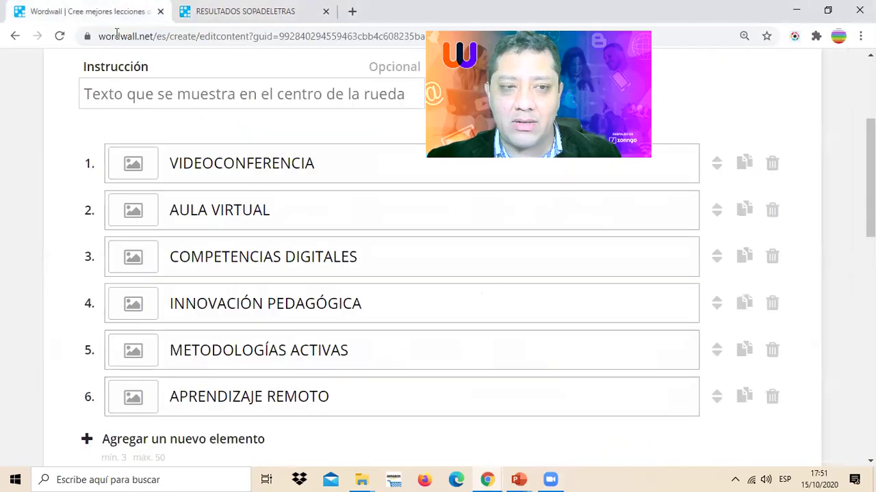
{"action": "left_click", "coordinate": [457, 480]}
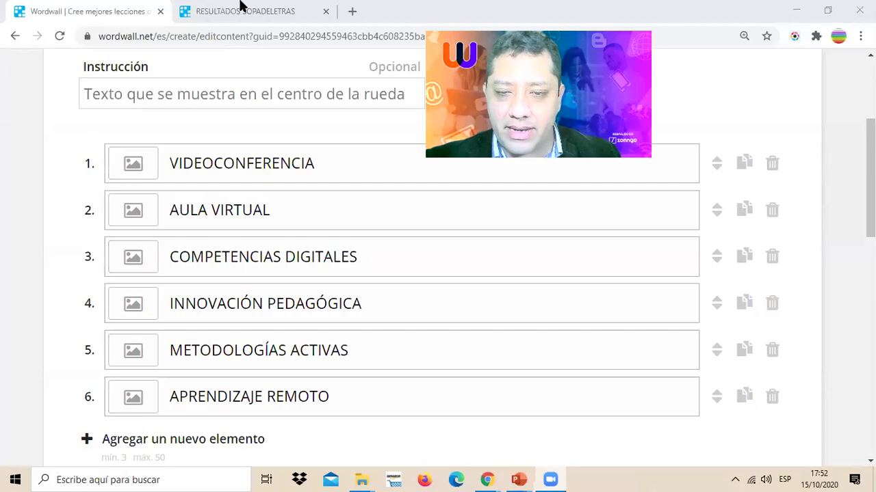
- Review SOPADELETRAS per-question and per-student results and the full leaderboard: 14 students, 2.9/4 average
{"action": "left_click", "coordinate": [241, 7]}
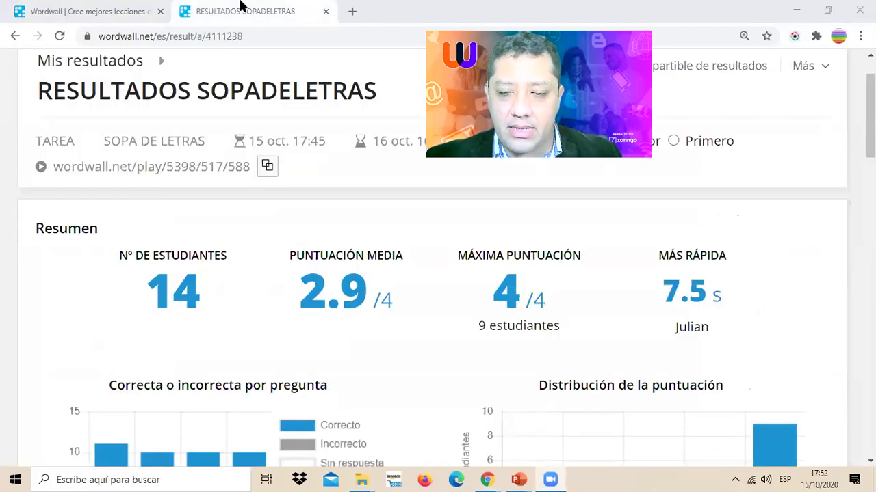
{"action": "scroll", "coordinate": [431, 260], "scroll_direction": "down", "scroll_amount": 1}
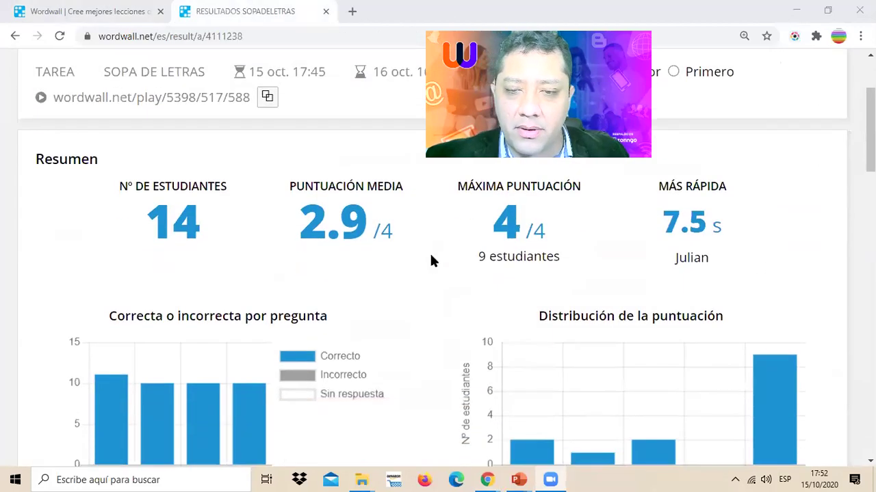
{"action": "scroll", "coordinate": [431, 260], "scroll_direction": "down", "scroll_amount": 7}
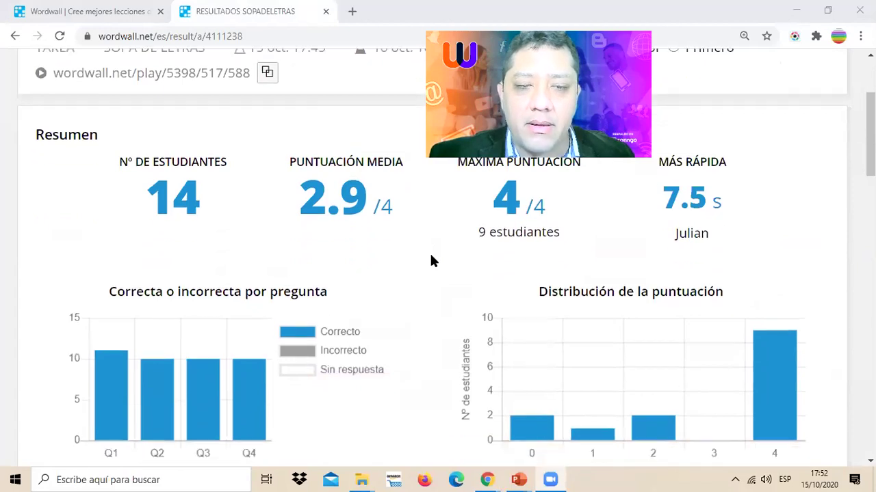
{"action": "scroll", "coordinate": [429, 260], "scroll_direction": "down", "scroll_amount": 3}
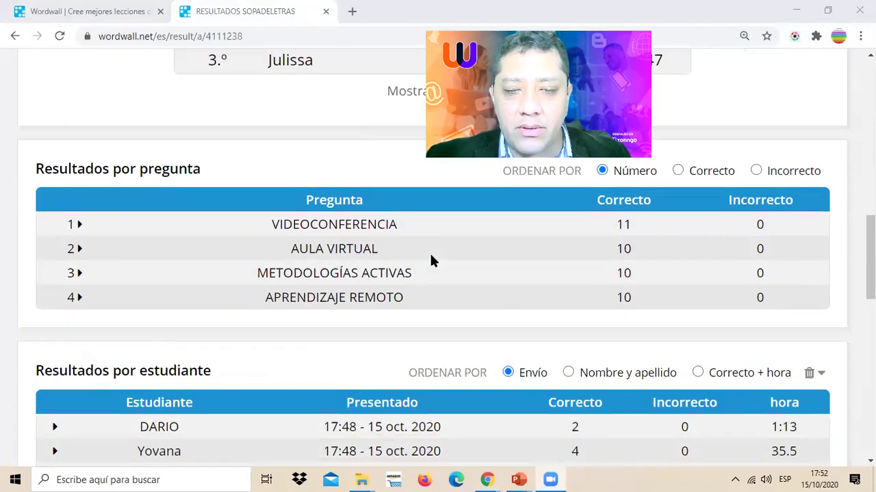
{"action": "scroll", "coordinate": [429, 259], "scroll_direction": "up", "scroll_amount": 1}
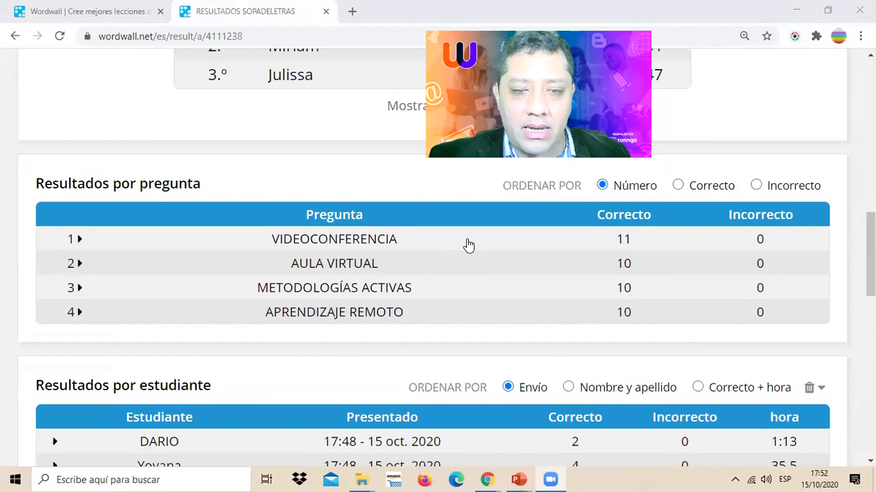
{"action": "scroll", "coordinate": [367, 325], "scroll_direction": "down", "scroll_amount": 2}
{"action": "scroll", "coordinate": [370, 327], "scroll_direction": "down", "scroll_amount": 5}
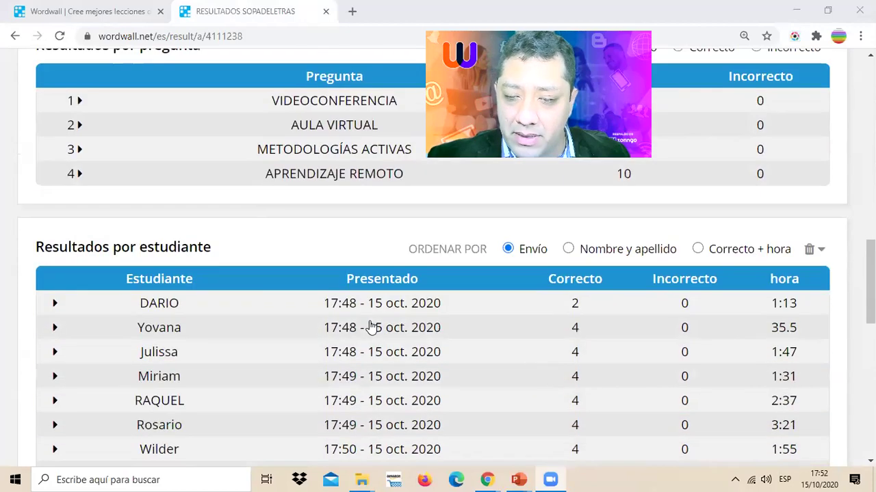
{"action": "scroll", "coordinate": [371, 328], "scroll_direction": "up", "scroll_amount": 12}
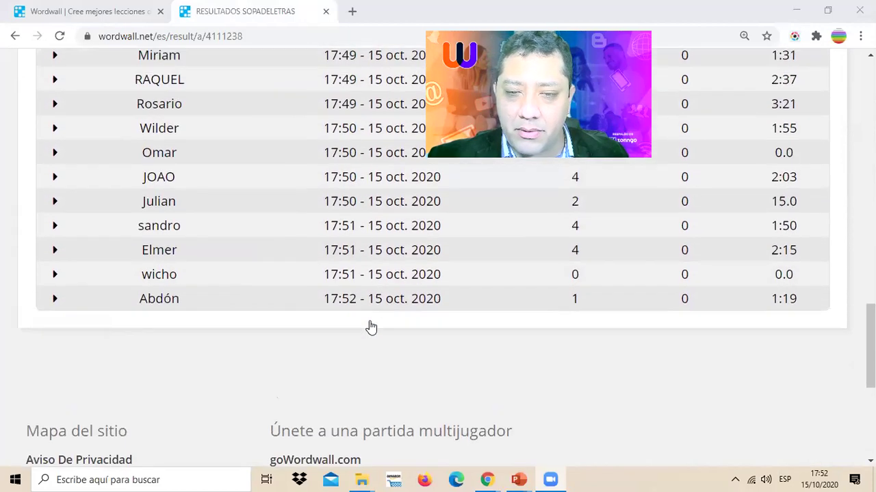
{"action": "scroll", "coordinate": [370, 328], "scroll_direction": "down", "scroll_amount": 1}
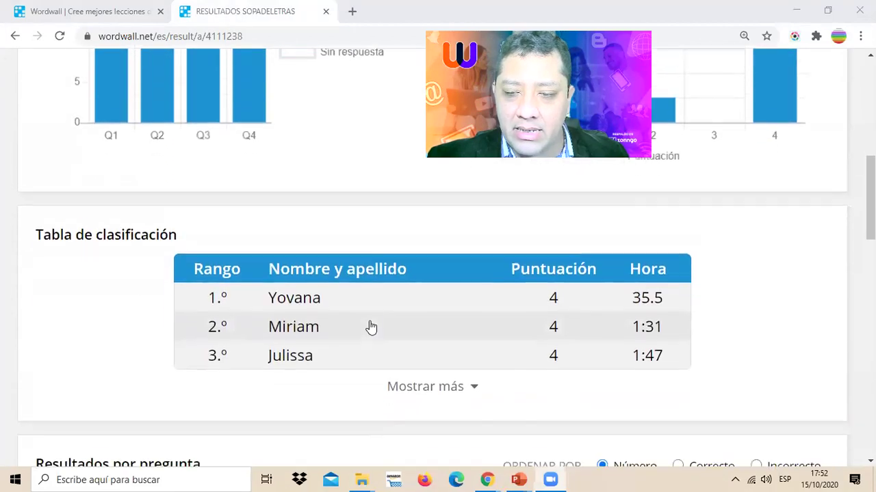
{"action": "left_click", "coordinate": [473, 389]}
{"action": "scroll", "coordinate": [463, 343], "scroll_direction": "down", "scroll_amount": 4}
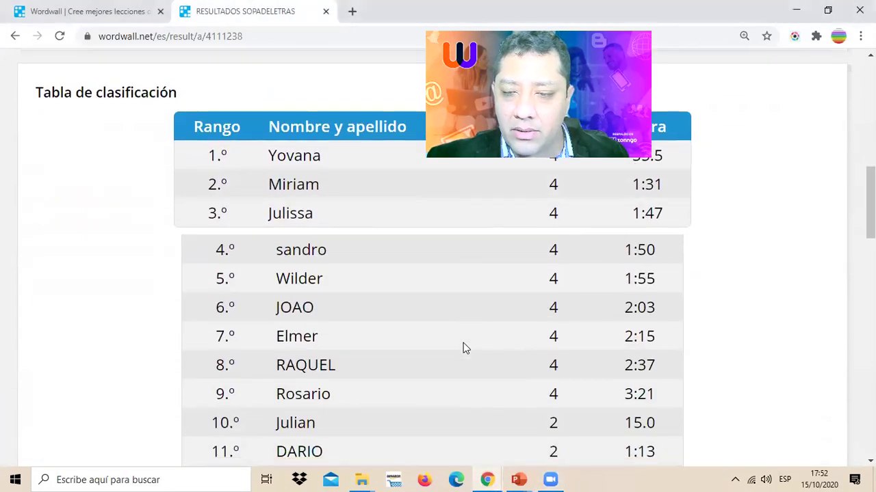
{"action": "scroll", "coordinate": [463, 348], "scroll_direction": "up", "scroll_amount": 10}
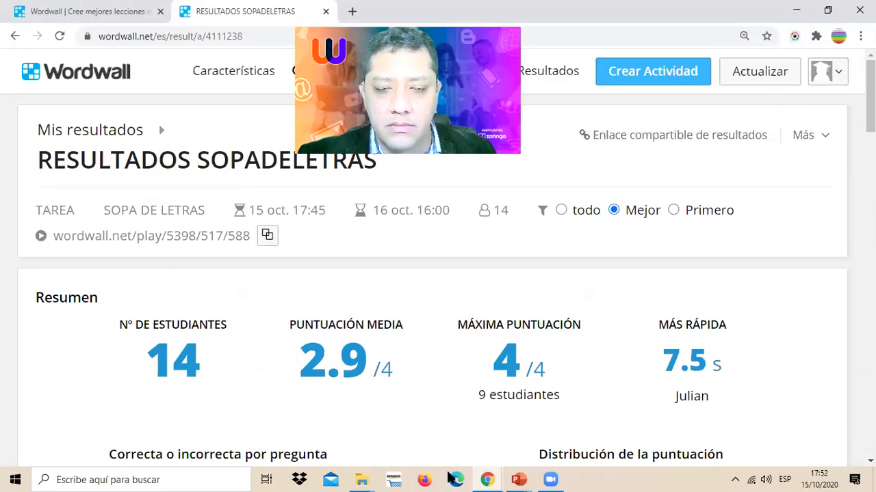
- Go back to the activity editor tab and scroll to the top of the page
{"action": "key", "text": "ctrl+shift+Tab"}
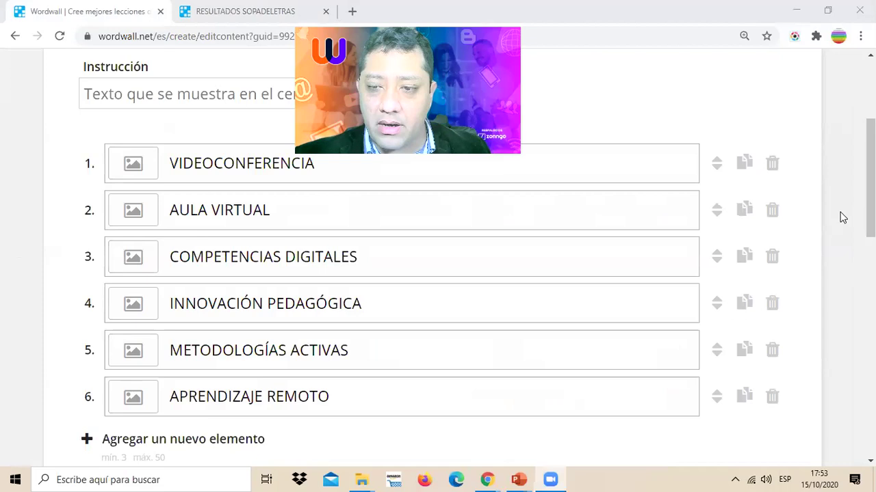
{"action": "scroll", "coordinate": [830, 221], "scroll_direction": "up", "scroll_amount": 1}
{"action": "scroll", "coordinate": [830, 221], "scroll_direction": "up", "scroll_amount": 1}
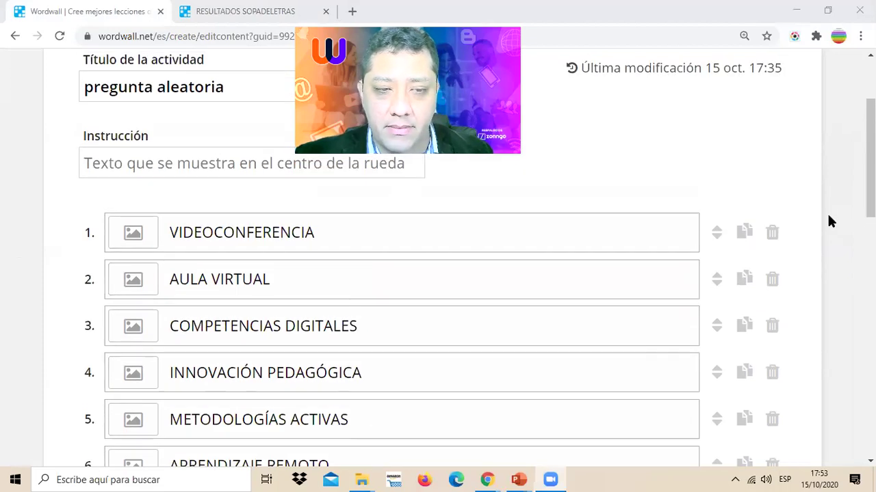
{"action": "scroll", "coordinate": [829, 221], "scroll_direction": "up", "scroll_amount": 2}
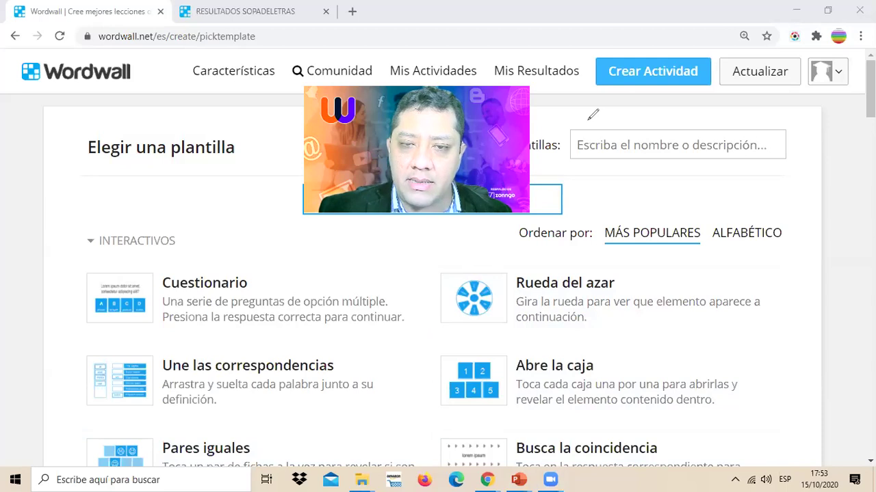
{"action": "left_click_drag", "start_coordinate": [587, 243], "coordinate": [643, 130]}
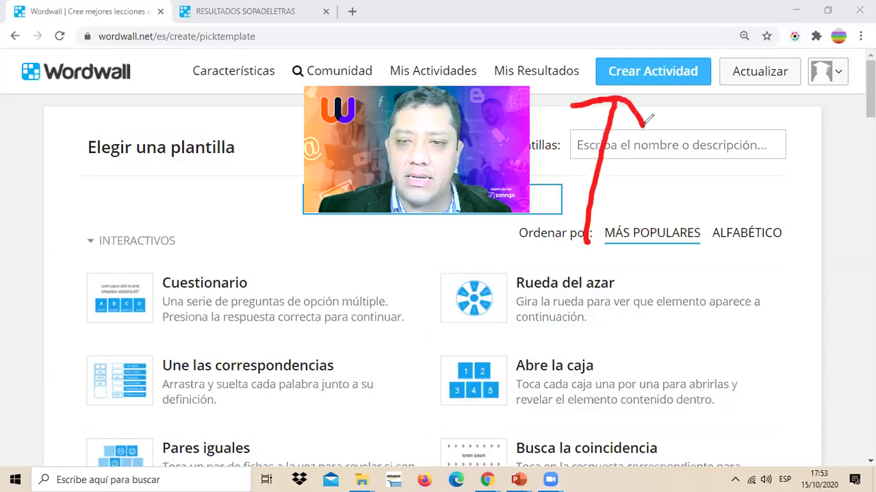
{"action": "left_click", "coordinate": [555, 103]}
{"action": "mouse_move", "coordinate": [566, 104]}
{"action": "left_mouse_down"}
{"action": "mouse_move", "coordinate": [649, 15]}
{"action": "mouse_move", "coordinate": [730, 68]}
{"action": "mouse_move", "coordinate": [644, 132]}
{"action": "left_mouse_up"}
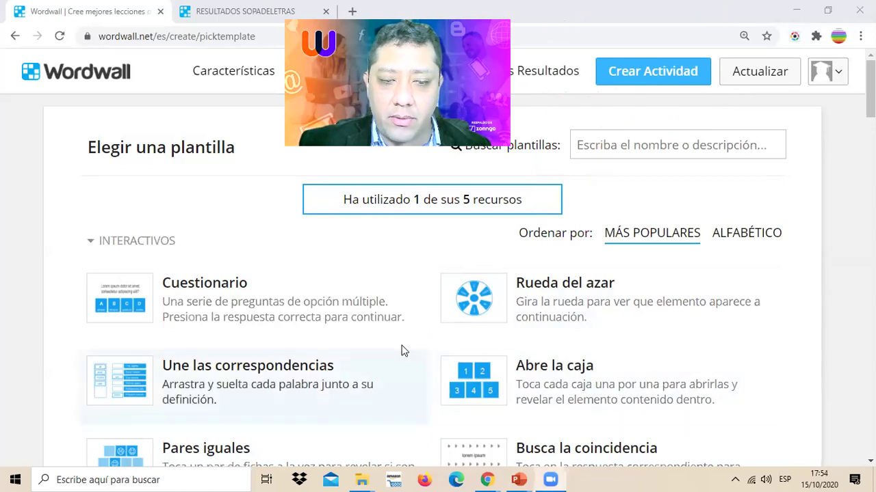
{"action": "scroll", "coordinate": [401, 351], "scroll_direction": "down", "scroll_amount": 1}
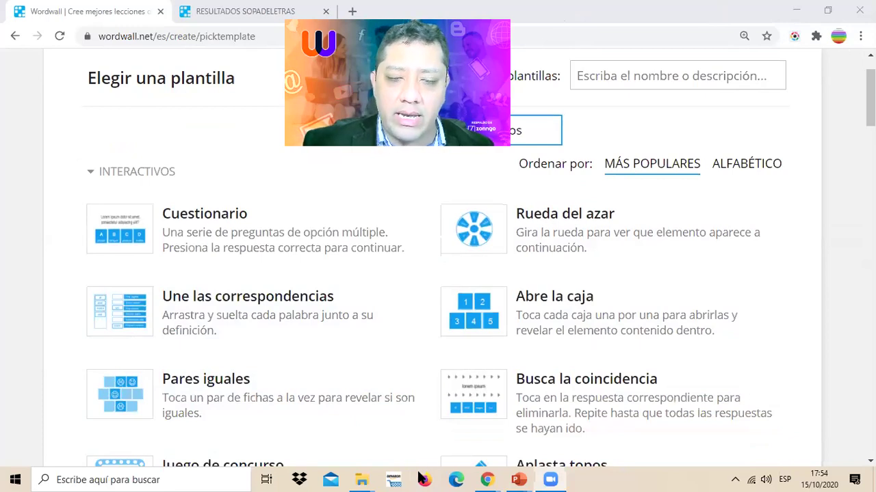
{"action": "mouse_move", "coordinate": [428, 193]}
{"action": "left_mouse_down"}
{"action": "mouse_move", "coordinate": [62, 228]}
{"action": "mouse_move", "coordinate": [76, 342]}
{"action": "mouse_move", "coordinate": [414, 353]}
{"action": "mouse_move", "coordinate": [458, 173]}
{"action": "mouse_move", "coordinate": [408, 227]}
{"action": "left_mouse_up"}
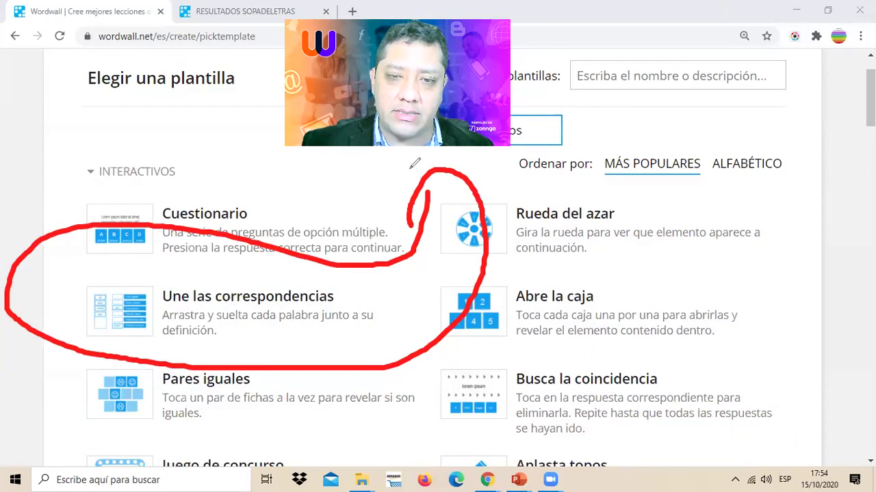
{"action": "key", "text": "e"}
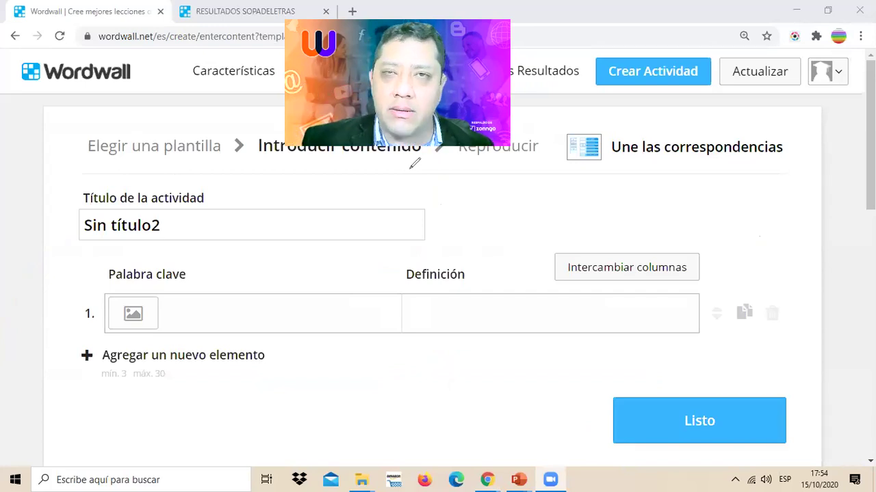
- Replace the activity title Sin título2 with RELACIONAR
{"action": "left_click", "coordinate": [172, 220]}
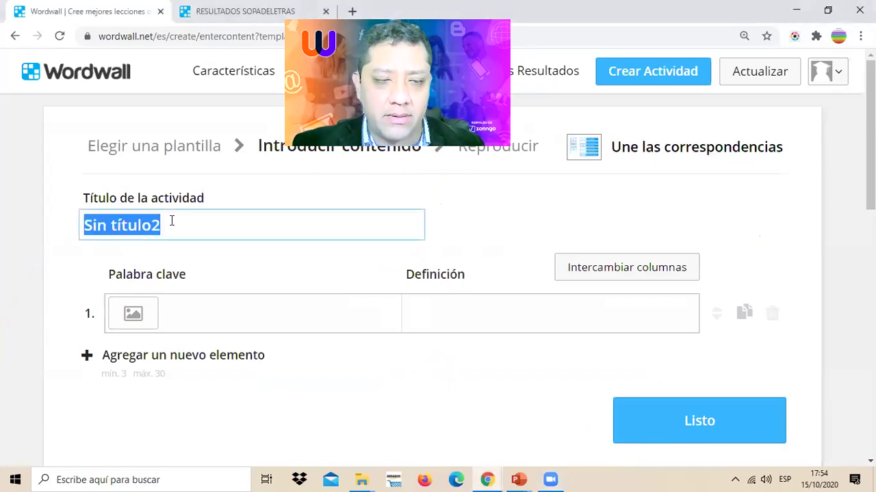
{"action": "type", "text": "RELACIONAR"}
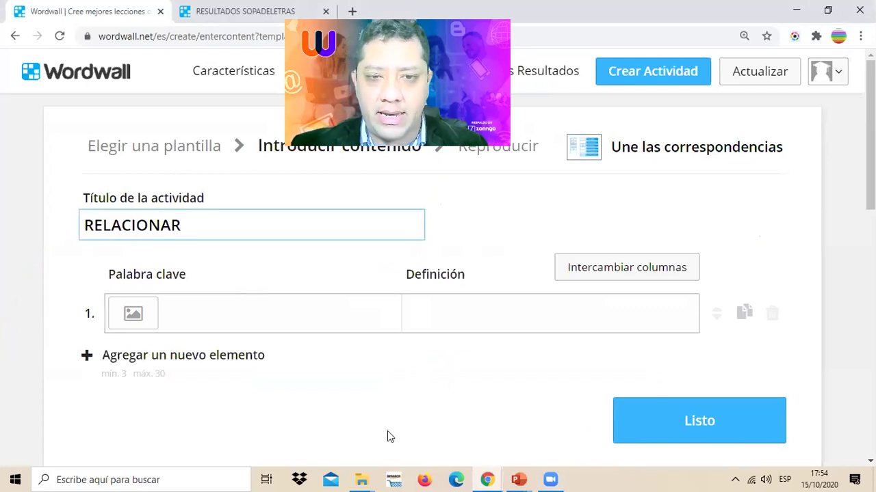
- Enter the first pair: LMS – 'Sistema de gestión de aprendizaje'
{"action": "left_click", "coordinate": [232, 311]}
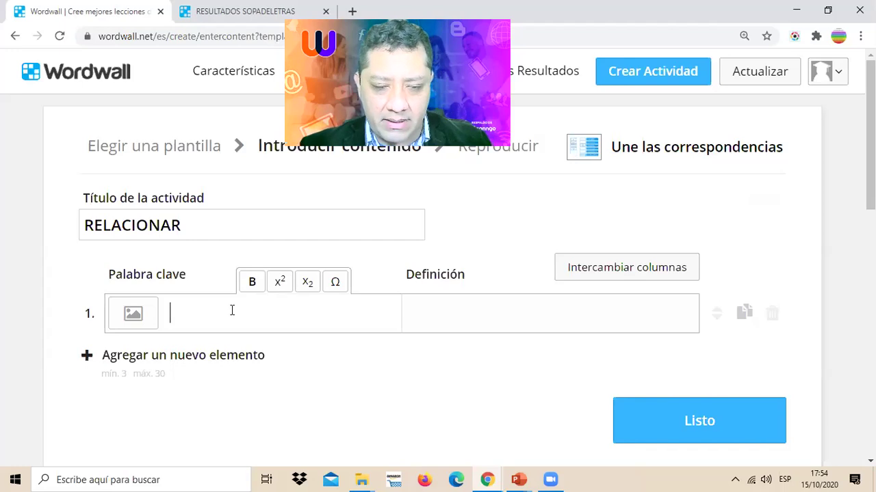
{"action": "type", "text": "lms"}
{"action": "key", "text": "BackSpace"}
{"action": "key", "text": "BackSpace"}
{"action": "key", "text": "BackSpace"}
{"action": "type", "text": "LMS"}
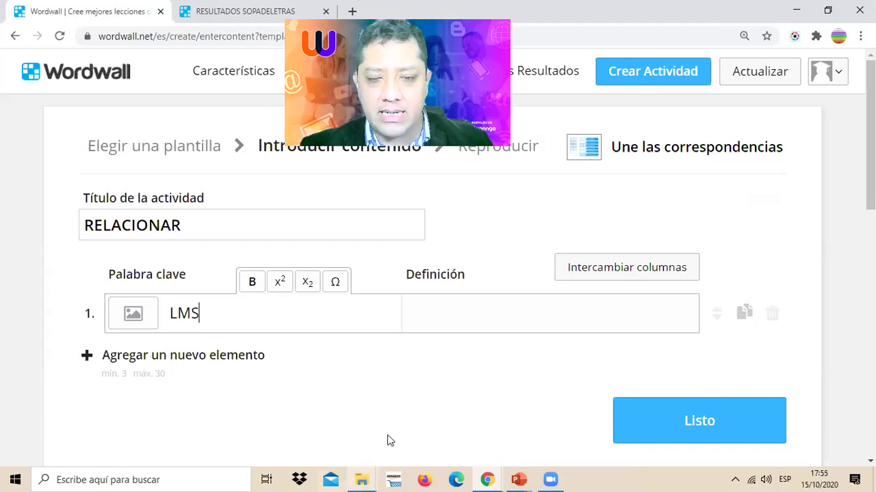
{"action": "left_click", "coordinate": [442, 317]}
{"action": "type", "text": "Sistema de ges"}
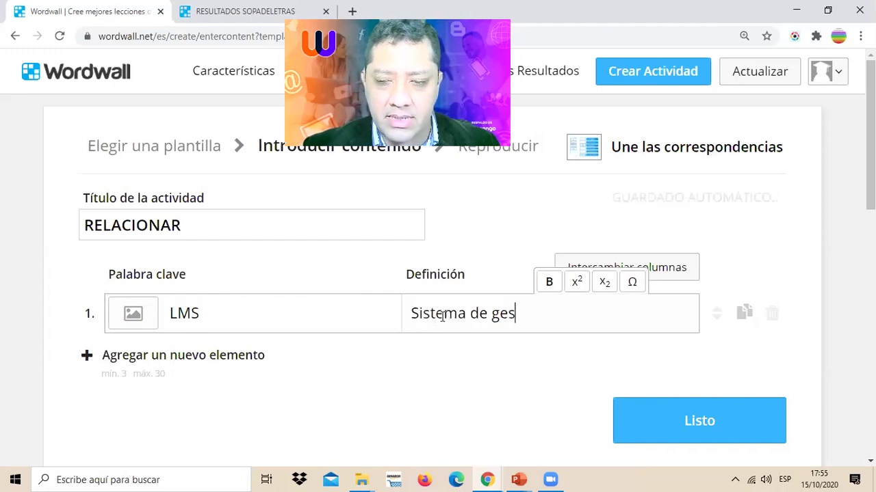
{"action": "type", "text": "tión de aprendizaje"}
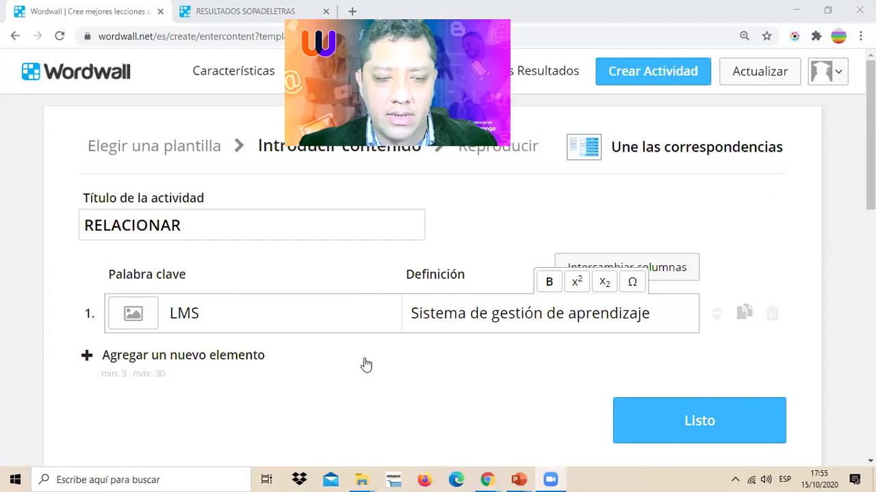
- Add a second pair: AULA VIRTUAL – 'Repositorio digital de aprendizaje'
{"action": "left_click", "coordinate": [191, 359]}
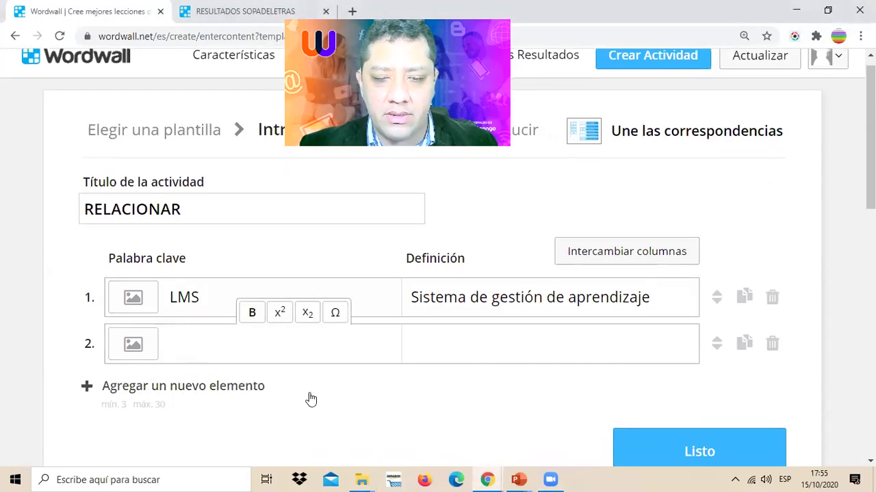
{"action": "scroll", "coordinate": [309, 401], "scroll_direction": "down", "scroll_amount": 1}
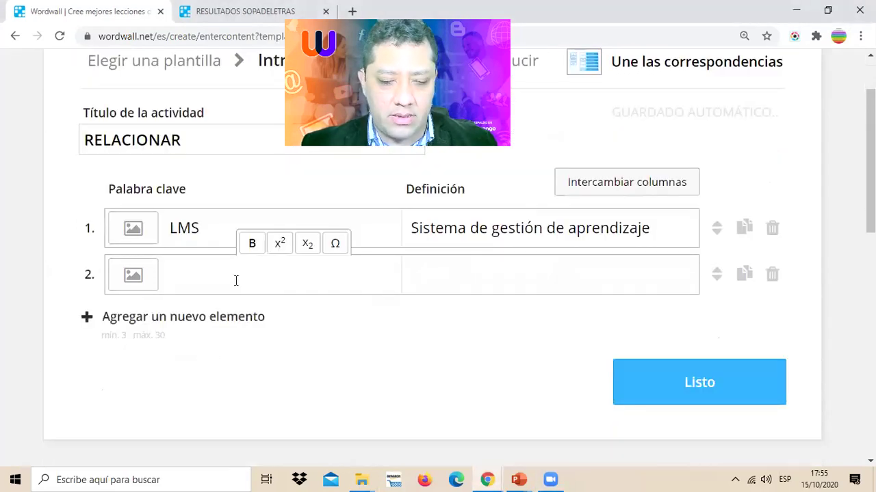
{"action": "type", "text": "AULA VIRTUAL"}
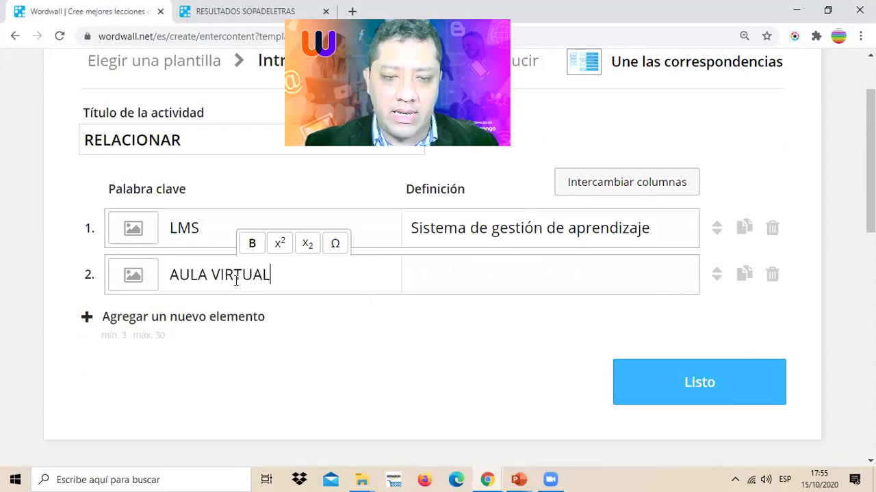
{"action": "left_click", "coordinate": [470, 267]}
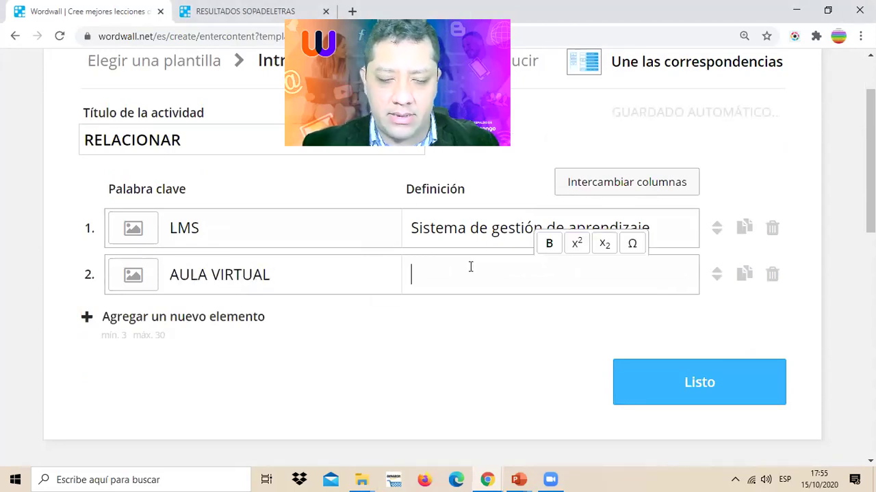
{"action": "type", "text": "Repos"}
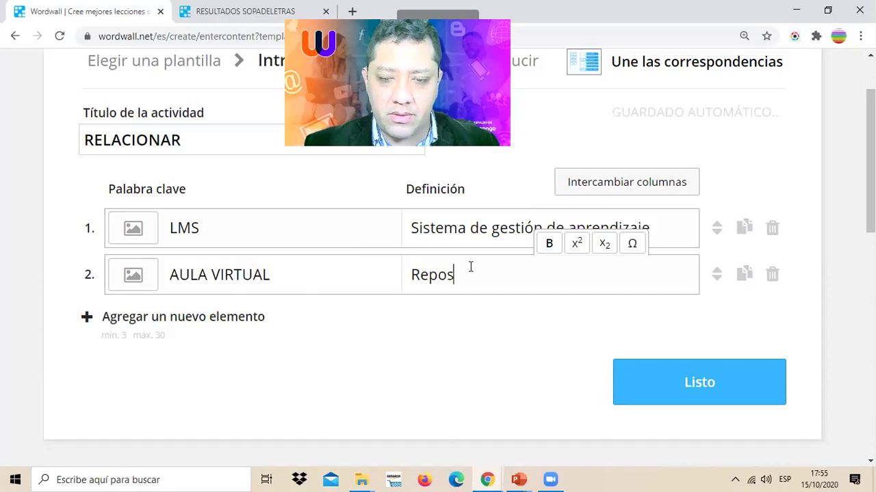
{"action": "type", "text": "itorio digital"}
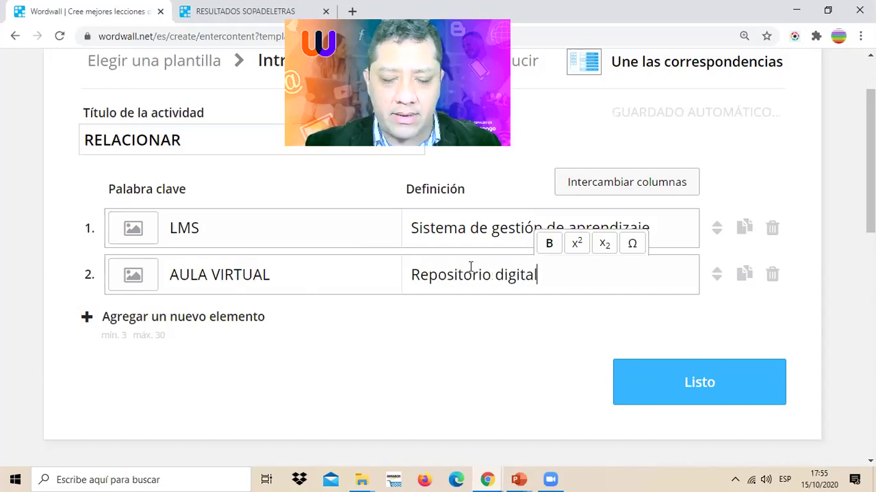
{"action": "type", "text": " de"}
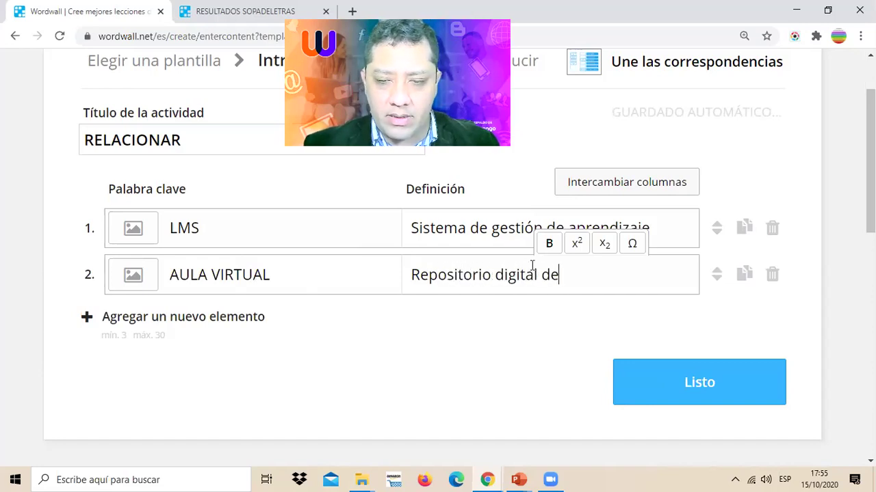
{"action": "type", "text": " aprendizaje"}
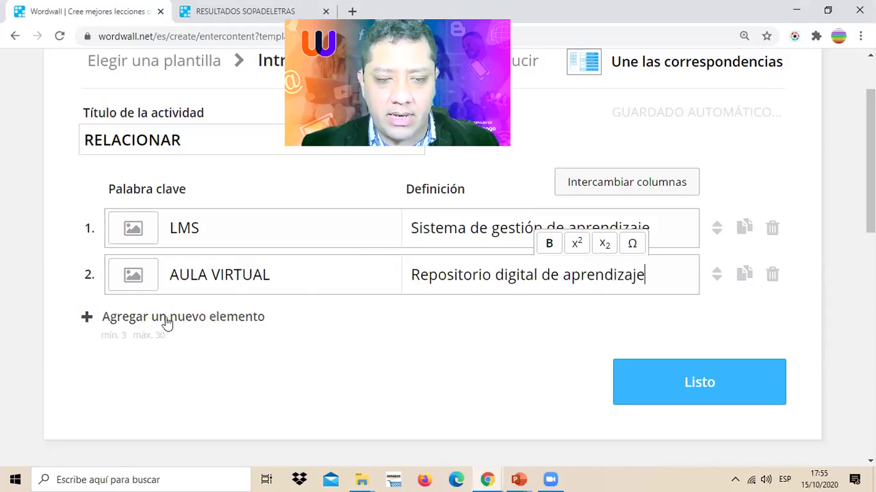
{"action": "key", "text": "ctrl+2"}
{"action": "mouse_move", "coordinate": [313, 286]}
{"action": "left_mouse_down"}
{"action": "mouse_move", "coordinate": [44, 342]}
{"action": "mouse_move", "coordinate": [363, 281]}
{"action": "left_mouse_up"}
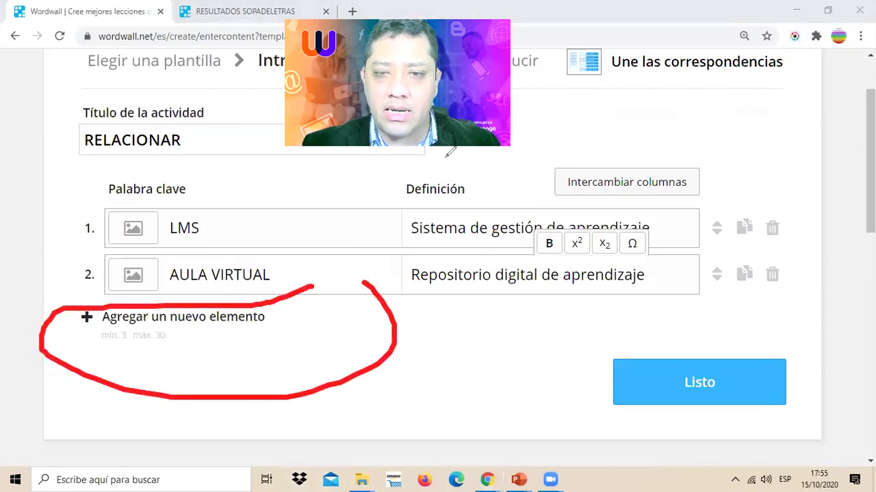
{"action": "key", "text": "e"}
{"action": "key", "text": "Escape"}
- Add a third pair: MOODLE – 'Aula virtual open source'
{"action": "left_click", "coordinate": [177, 319]}
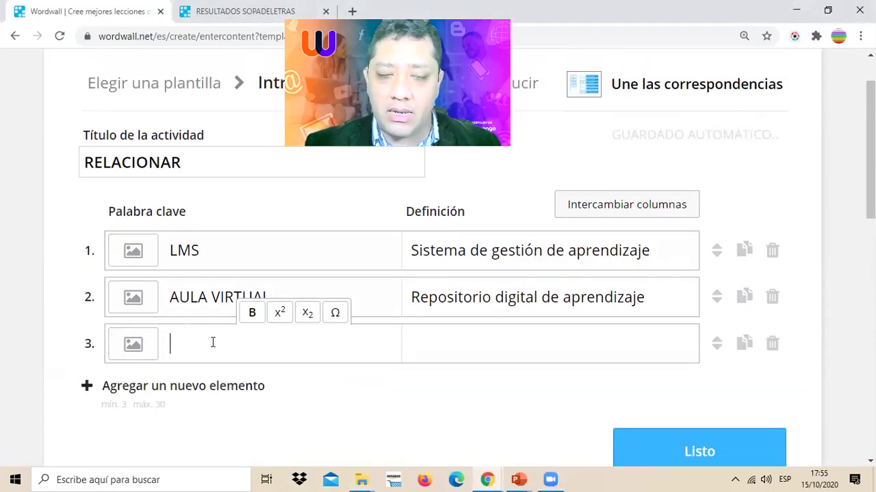
{"action": "type", "text": "MOODLE"}
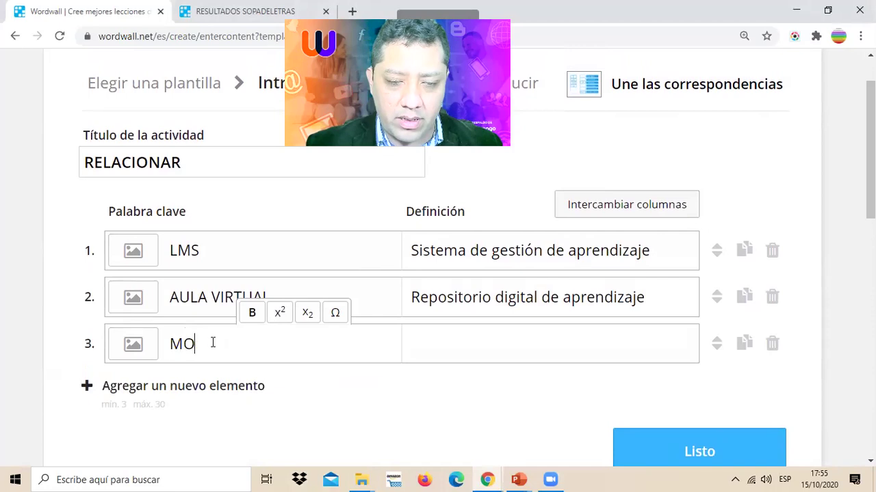
{"action": "left_click", "coordinate": [468, 349]}
{"action": "type", "text": "Aula virt"}
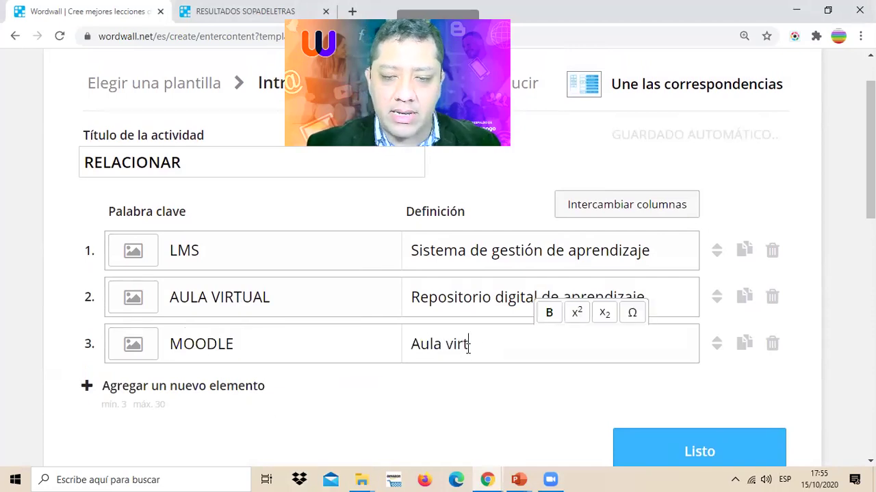
{"action": "type", "text": "ual de"}
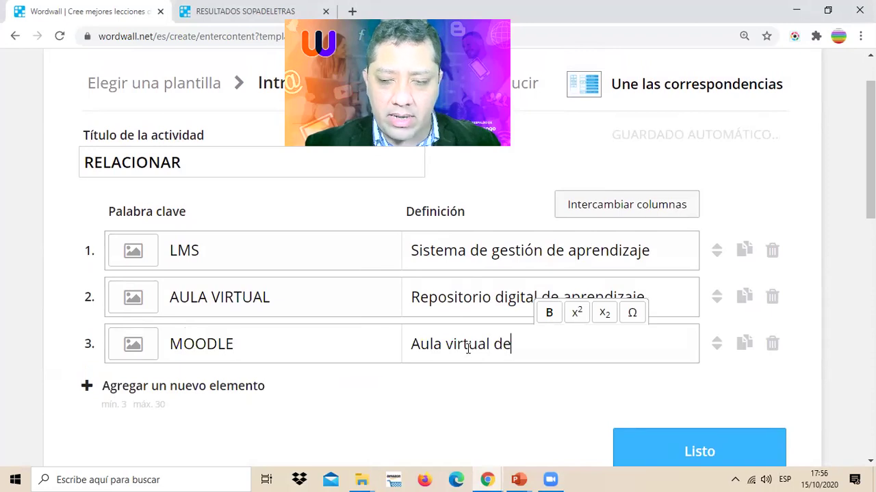
{"action": "key", "text": "BackSpace"}
{"action": "key", "text": "BackSpace"}
{"action": "key", "text": "BackSpace"}
{"action": "type", "text": "ie"}
{"action": "key", "text": "BackSpace"}
{"action": "key", "text": "BackSpace"}
{"action": "type", "text": "open source"}
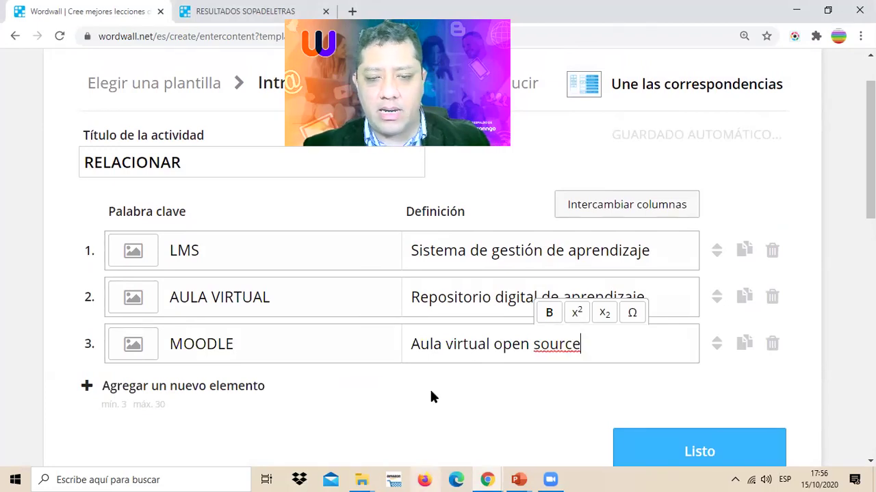
- Add a fourth pair: NEO LMS – 'Aula virtual con licencia'
{"action": "scroll", "coordinate": [295, 336], "scroll_direction": "down", "scroll_amount": 1}
{"action": "left_click", "coordinate": [212, 316]}
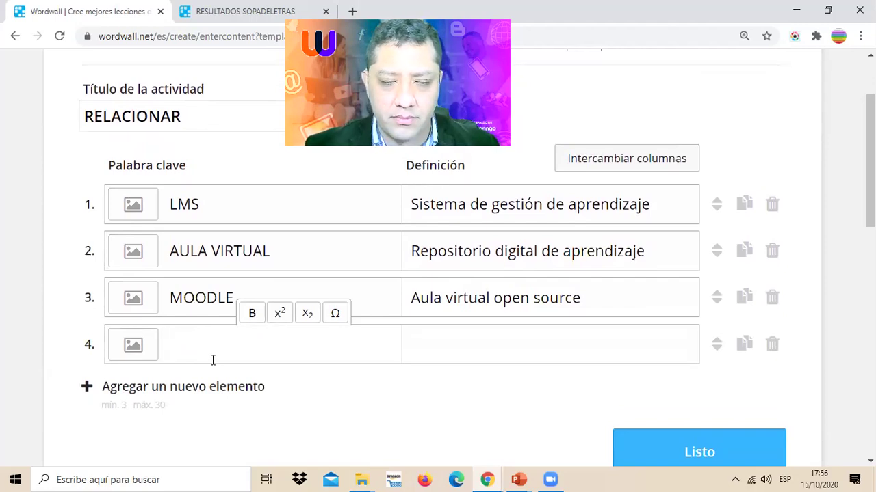
{"action": "type", "text": "NEO LMS"}
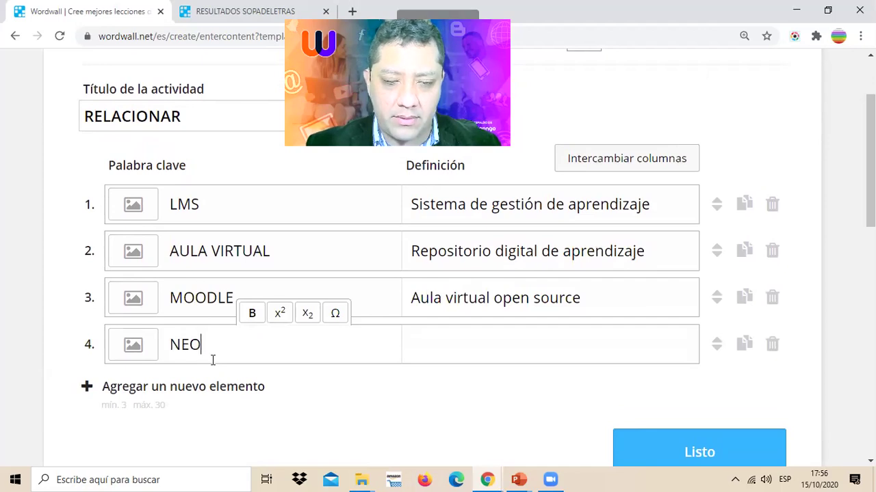
{"action": "left_click", "coordinate": [458, 338]}
{"action": "type", "text": "Aula virtual con licencia"}
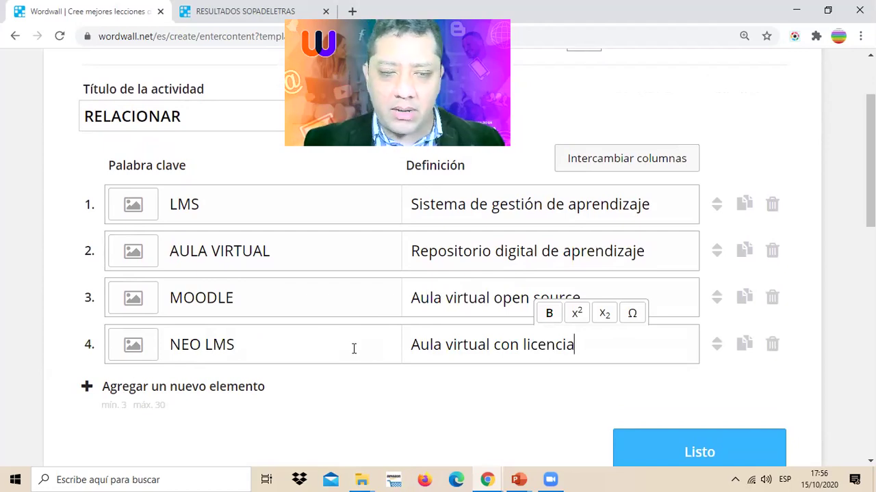
{"action": "scroll", "coordinate": [328, 345], "scroll_direction": "down", "scroll_amount": 1}
{"action": "scroll", "coordinate": [325, 343], "scroll_direction": "down", "scroll_amount": 1}
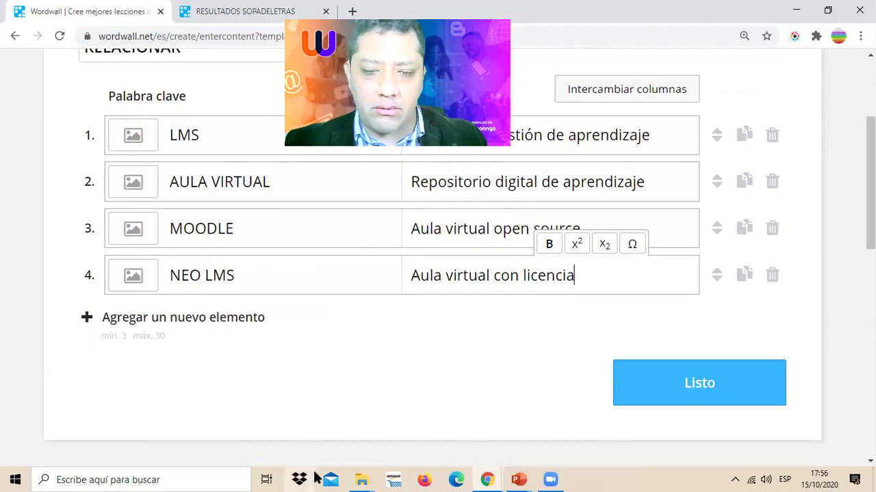
- Add a fifth pair: NEUROMARKETING – 'Neurociencias + marketing'
{"action": "left_click", "coordinate": [195, 320]}
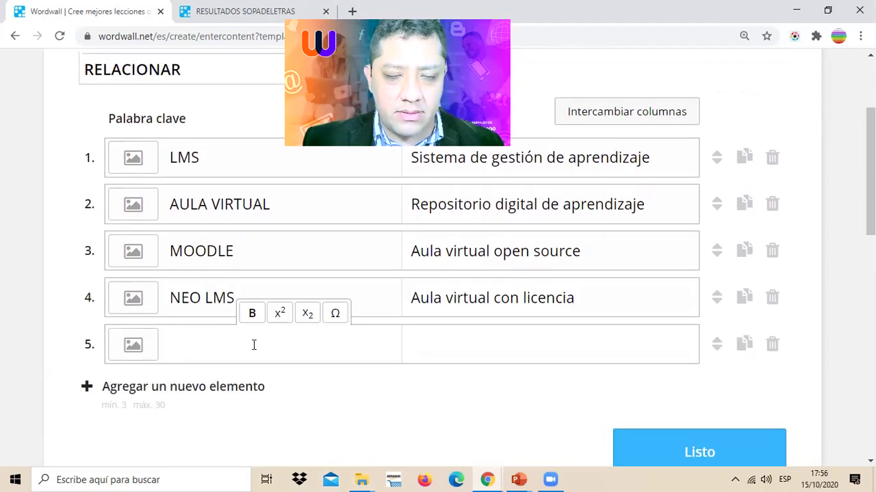
{"action": "type", "text": "neu"}
{"action": "key", "text": "BackSpace"}
{"action": "key", "text": "BackSpace"}
{"action": "key", "text": "BackSpace"}
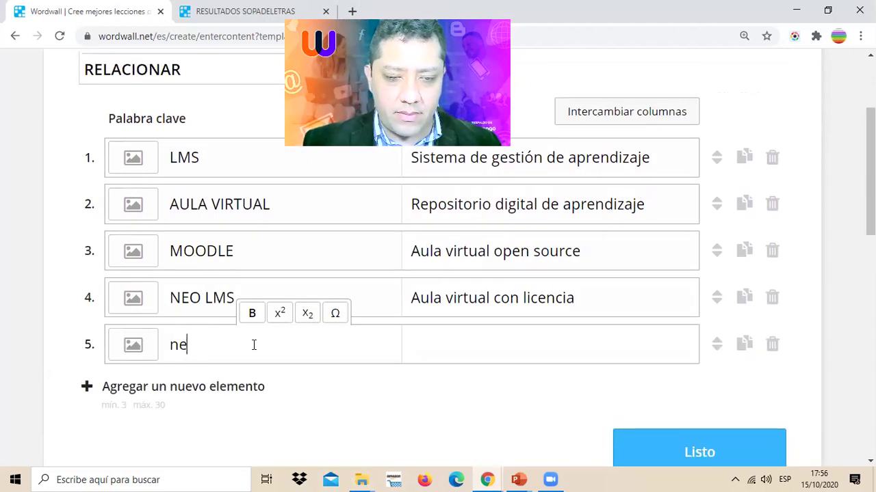
{"action": "type", "text": "NEUROMARET"}
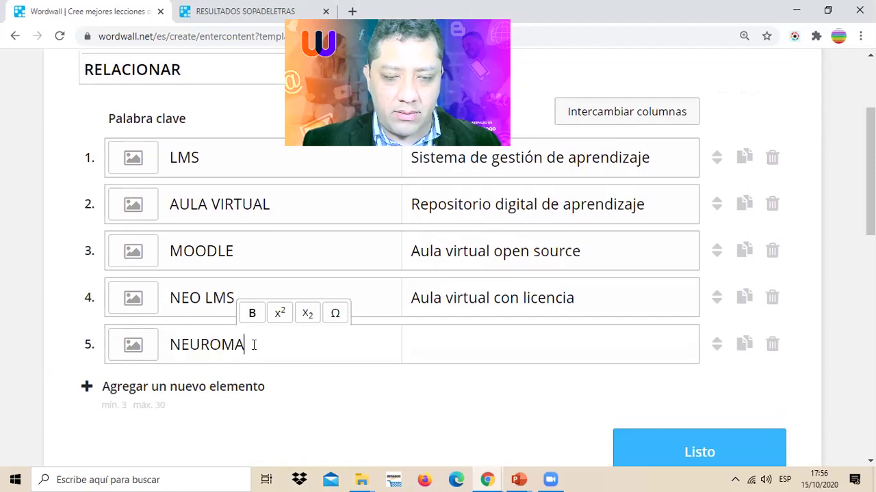
{"action": "key", "text": "BackSpace"}
{"action": "key", "text": "BackSpace"}
{"action": "type", "text": "KETING"}
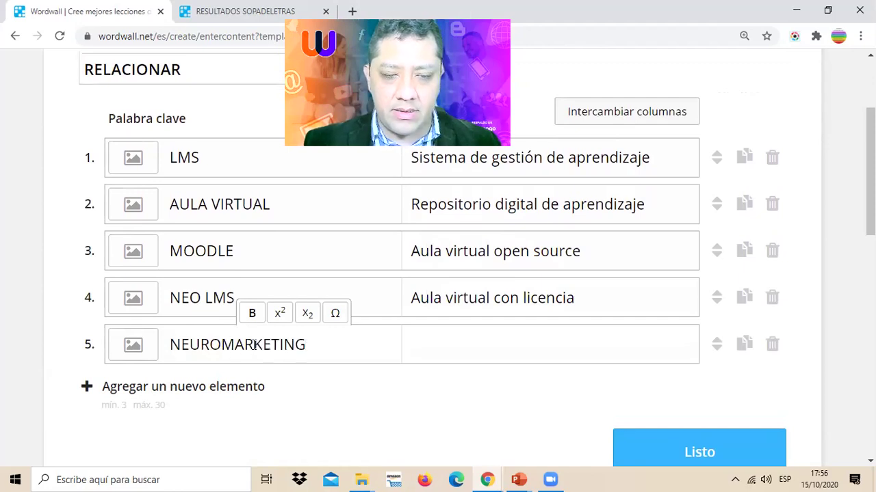
{"action": "left_click", "coordinate": [471, 349]}
{"action": "type", "text": "Ne"}
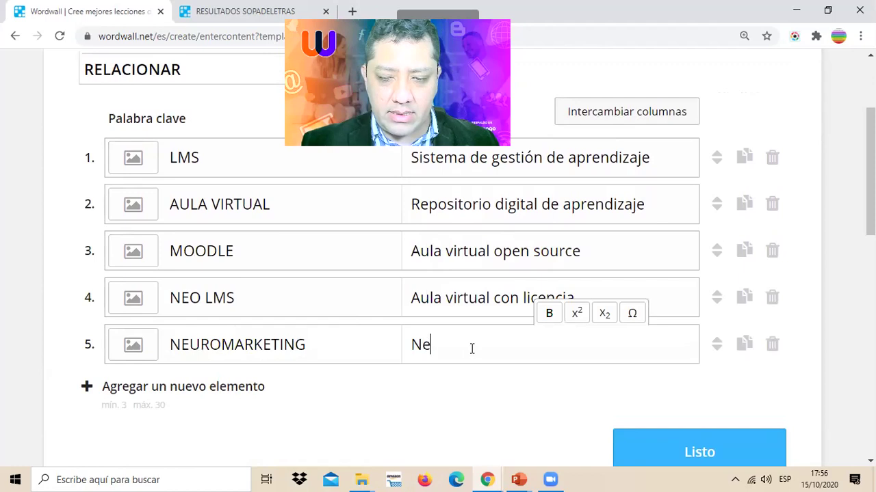
{"action": "type", "text": "urociencias "}
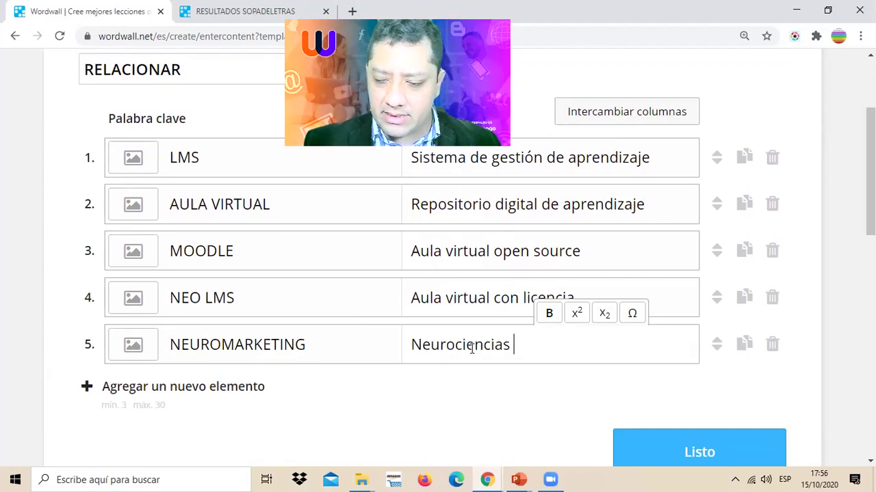
{"action": "type", "text": "+ marketing"}
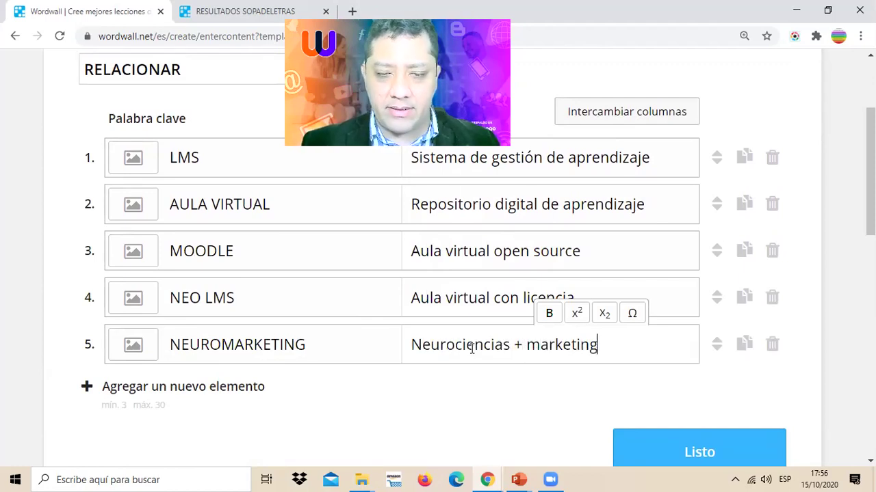
- Add a sixth pair: INTERACCIÓN – 'Factor clave de éxito de la educación virtual'
{"action": "left_click", "coordinate": [191, 387]}
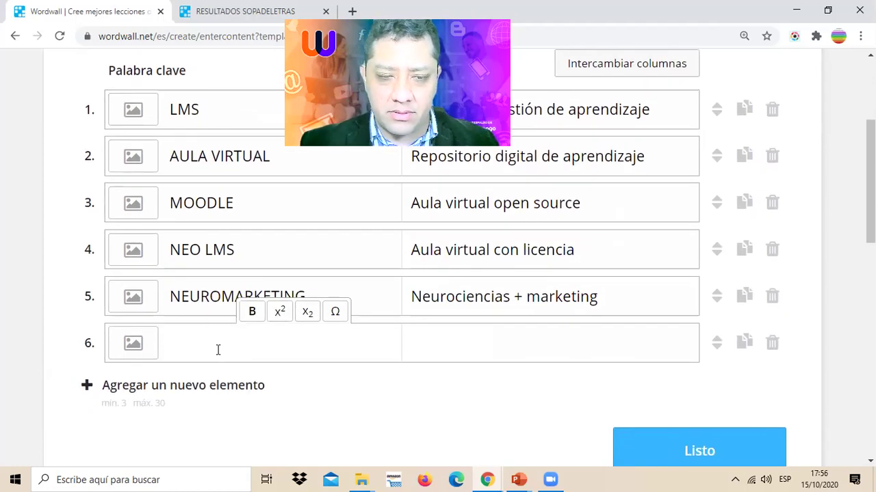
{"action": "type", "text": "inte"}
{"action": "key", "text": "BackSpace"}
{"action": "key", "text": "BackSpace"}
{"action": "key", "text": "BackSpace"}
{"action": "key", "text": "BackSpace"}
{"action": "type", "text": "IN"}
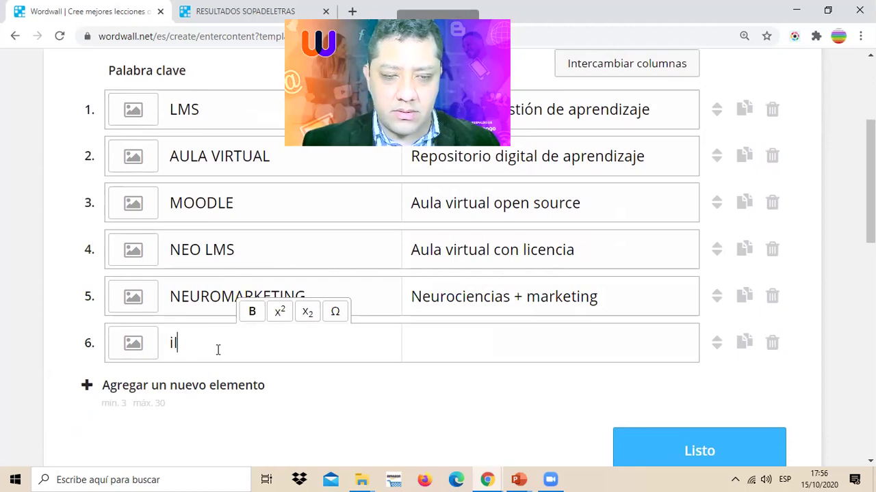
{"action": "key", "text": "BackSpace"}
{"action": "key", "text": "BackSpace"}
{"action": "type", "text": "INTERACCIÓN"}
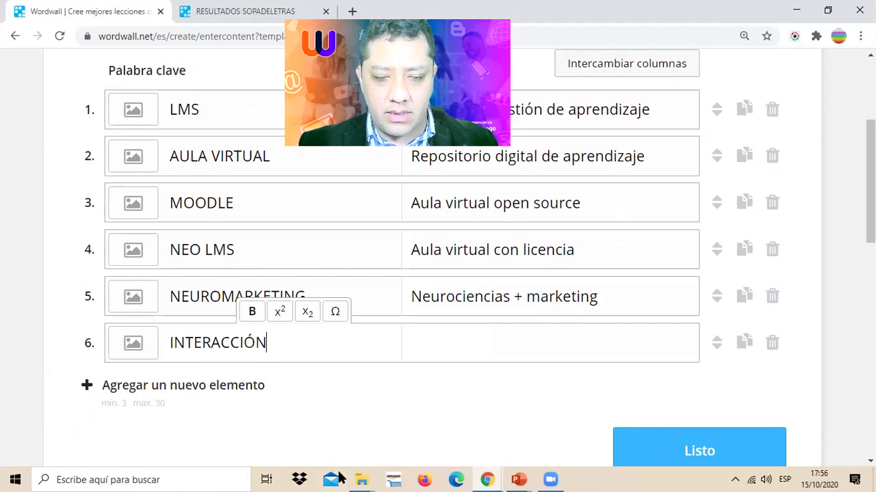
{"action": "left_click", "coordinate": [440, 349]}
{"action": "type", "text": "Fac"}
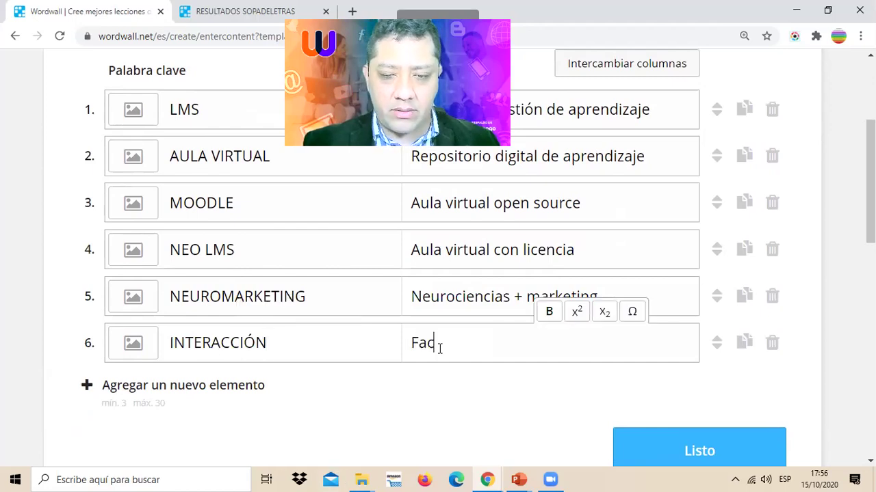
{"action": "type", "text": "tor clave de éx"}
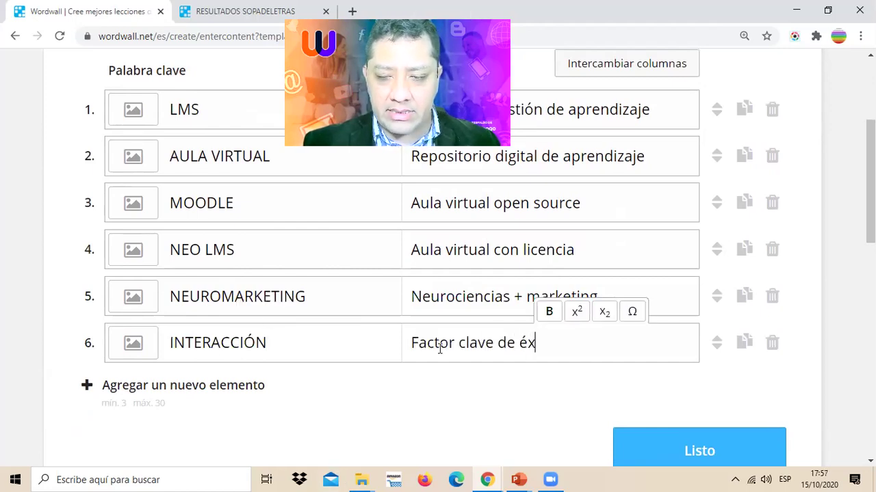
{"action": "type", "text": "ito de "}
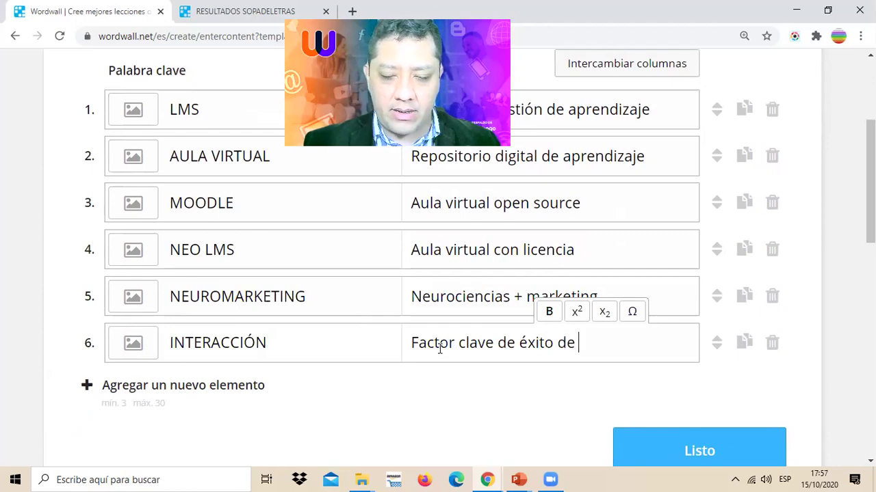
{"action": "type", "text": "la educación virtual"}
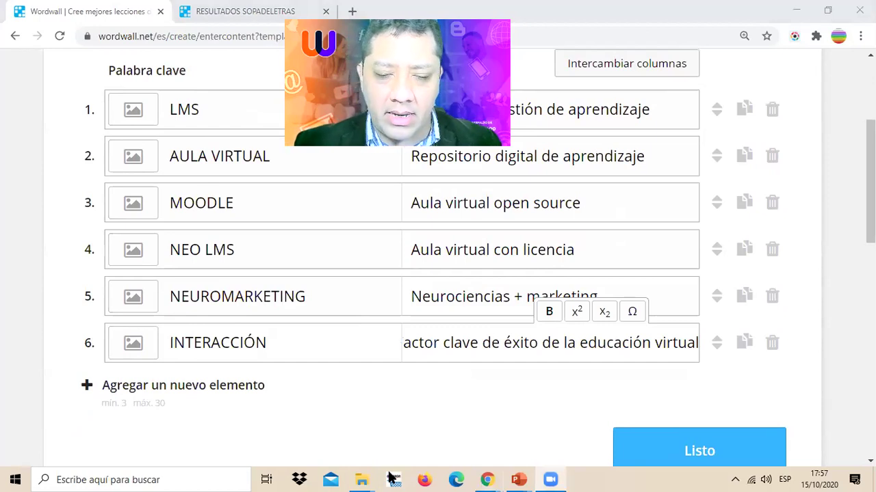
{"action": "scroll", "coordinate": [432, 330], "scroll_direction": "up", "scroll_amount": 3}
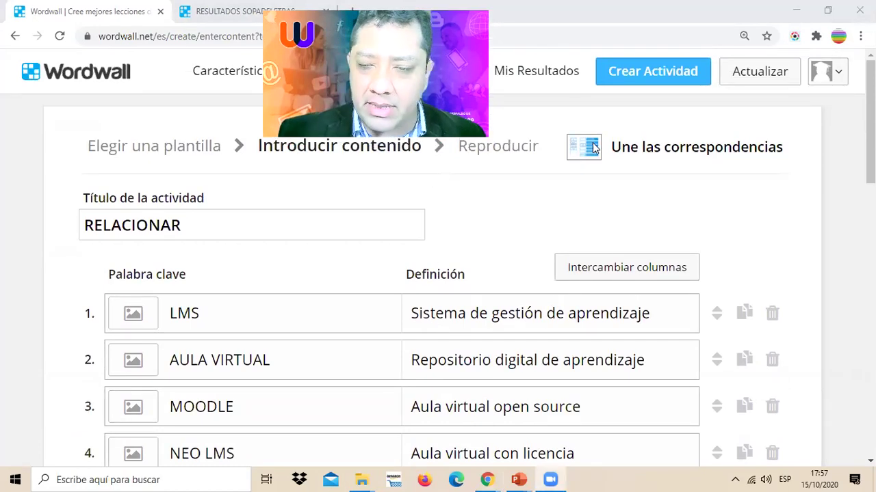
{"action": "mouse_move", "coordinate": [553, 167]}
{"action": "left_mouse_down"}
{"action": "mouse_move", "coordinate": [840, 116]}
{"action": "mouse_move", "coordinate": [544, 140]}
{"action": "mouse_move", "coordinate": [562, 191]}
{"action": "left_mouse_up"}
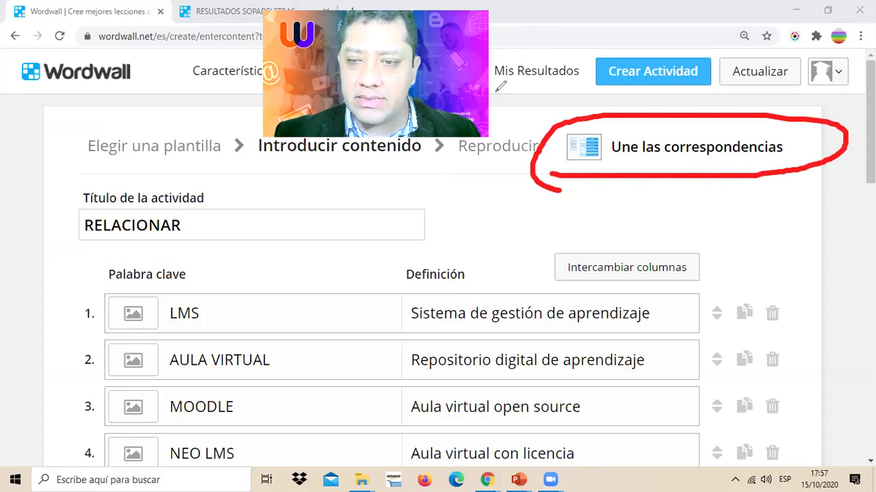
{"action": "key", "text": "Escape"}
{"action": "scroll", "coordinate": [749, 235], "scroll_direction": "down", "scroll_amount": 5}
{"action": "scroll", "coordinate": [680, 266], "scroll_direction": "up", "scroll_amount": 2}
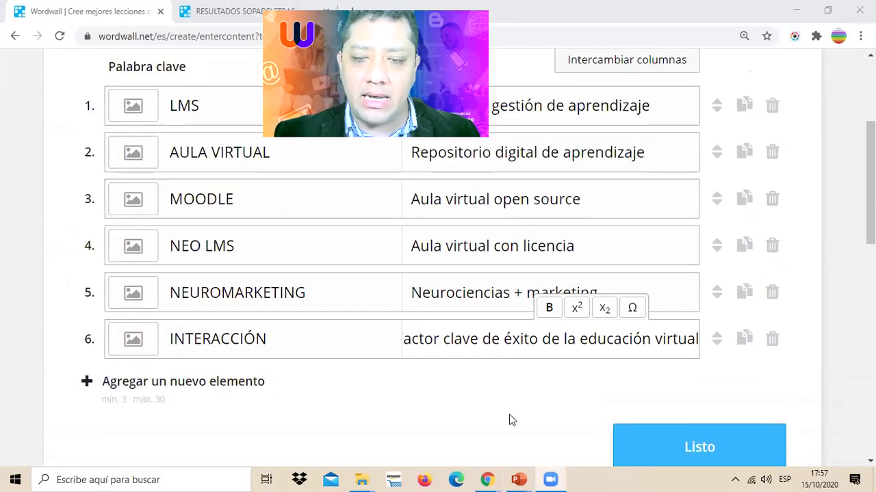
{"action": "key", "text": "ctrl+2"}
{"action": "left_click_drag", "start_coordinate": [707, 243], "coordinate": [710, 411]}
{"action": "left_click_drag", "start_coordinate": [667, 378], "coordinate": [764, 363]}
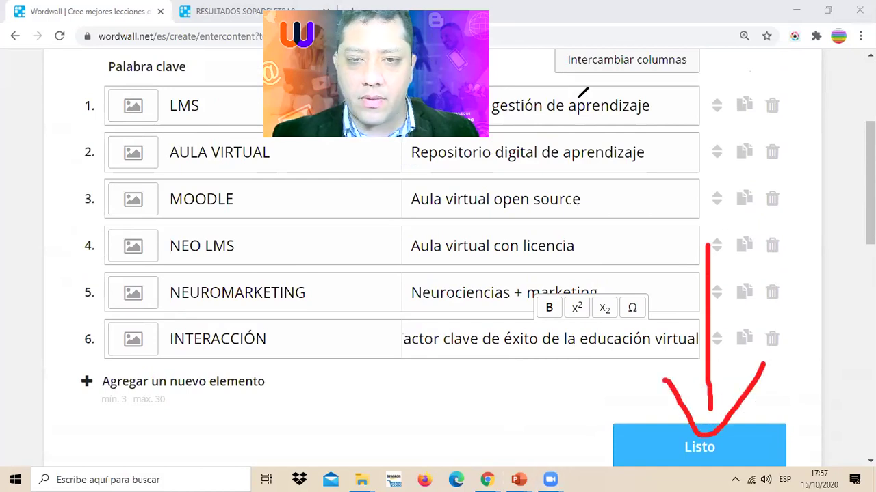
{"action": "key", "text": "e"}
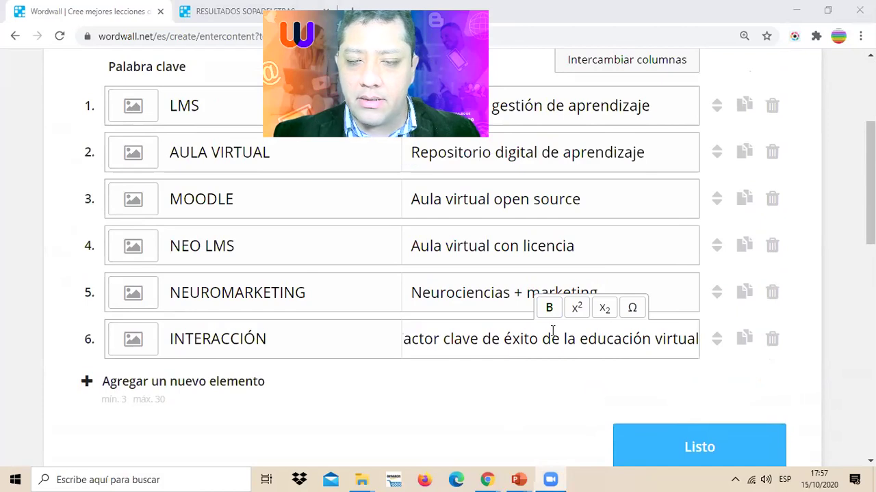
- Save RELACIONAR, play a round matching AULA VIRTUAL and LMS, then exit full screen
{"action": "left_click", "coordinate": [692, 448]}
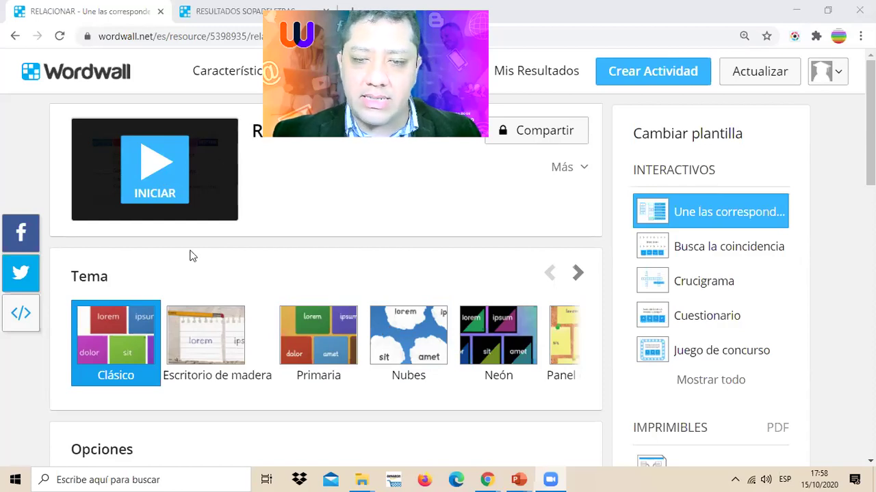
{"action": "left_click", "coordinate": [164, 187]}
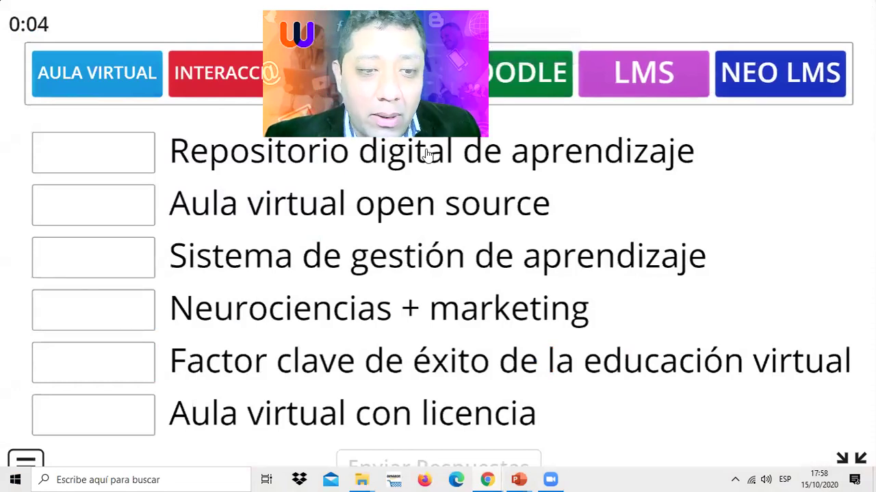
{"action": "left_click_drag", "start_coordinate": [96, 73], "coordinate": [104, 149]}
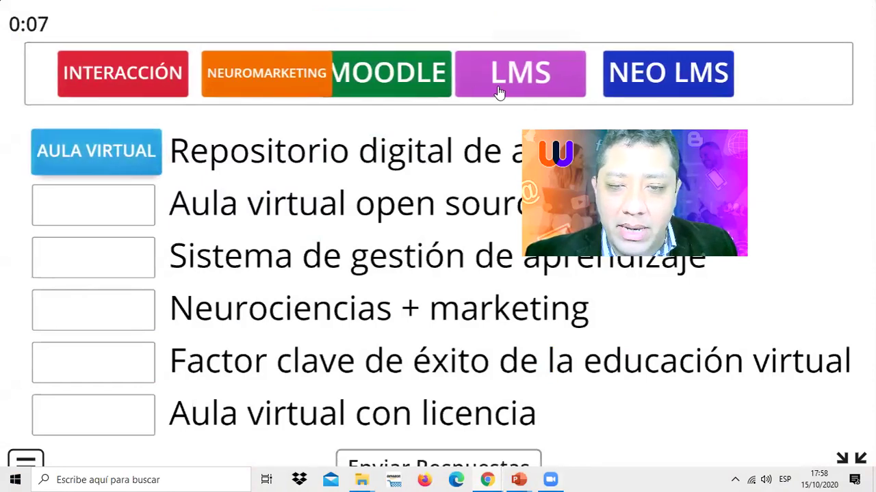
{"action": "left_click_drag", "start_coordinate": [213, 238], "coordinate": [102, 260]}
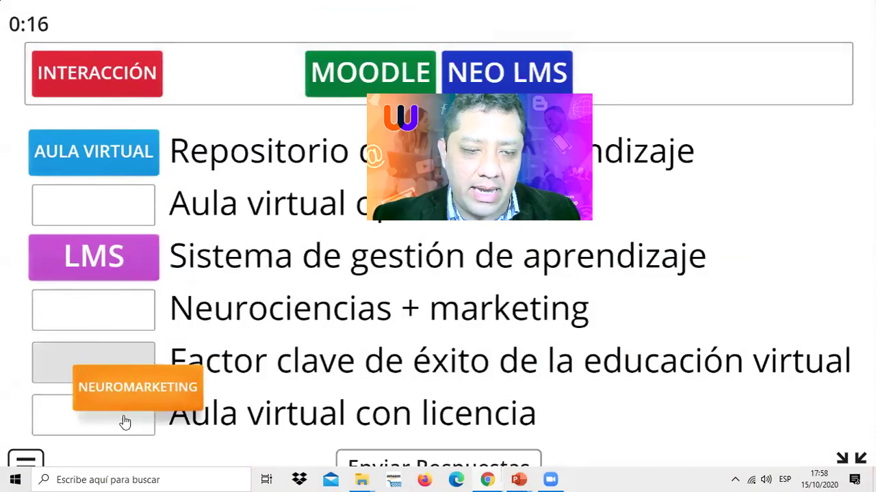
{"action": "left_click_drag", "start_coordinate": [121, 420], "coordinate": [228, 68]}
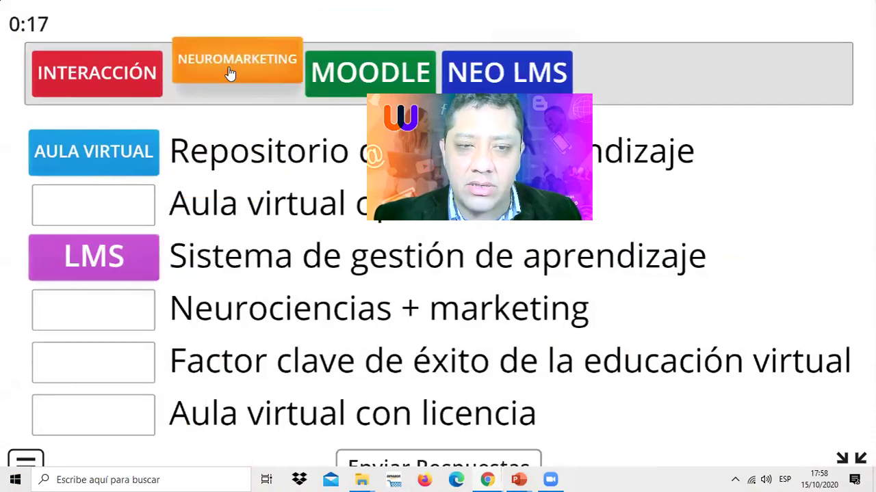
{"action": "left_click_drag", "start_coordinate": [458, 72], "coordinate": [520, 45]}
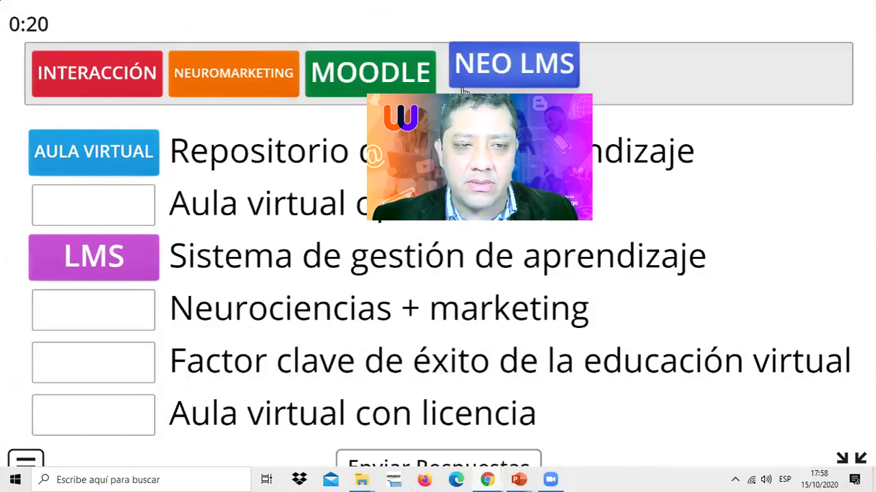
{"action": "left_click_drag", "start_coordinate": [462, 91], "coordinate": [462, 92]}
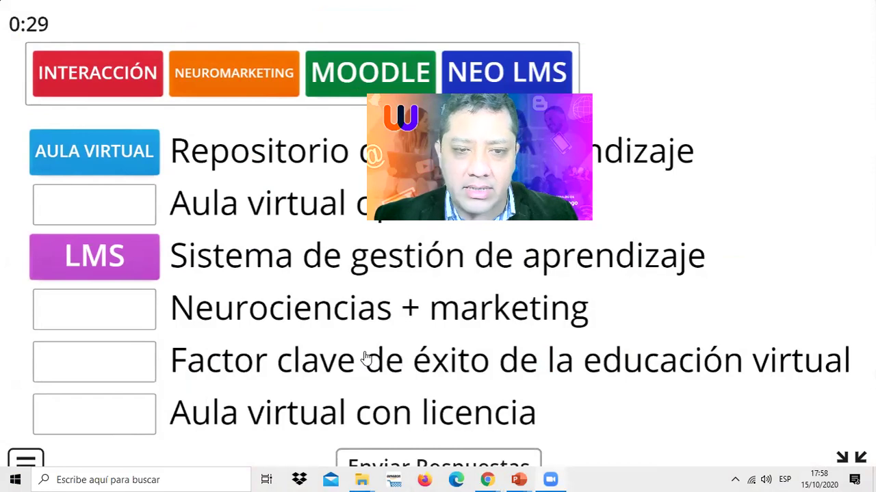
{"action": "key", "text": "Escape"}
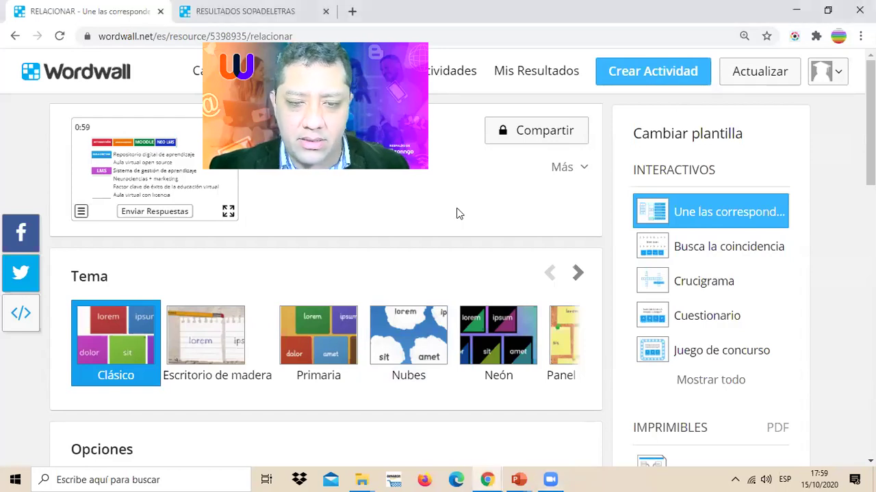
- Set page zoom to 125% and briefly draw an annotation arrow toward the share option
{"action": "key", "text": "ctrl+plus"}
{"action": "key", "text": "ctrl+plus"}
{"action": "key", "text": "ctrl+plus"}
{"action": "key", "text": "ctrl+minus"}
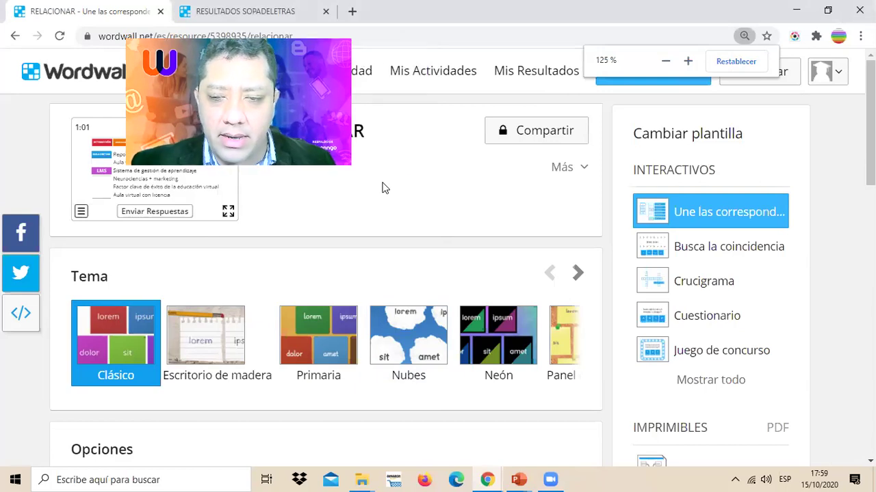
{"action": "mouse_move", "coordinate": [301, 372]}
{"action": "left_mouse_down"}
{"action": "mouse_move", "coordinate": [513, 156]}
{"action": "mouse_move", "coordinate": [522, 160]}
{"action": "mouse_move", "coordinate": [528, 241]}
{"action": "left_mouse_up"}
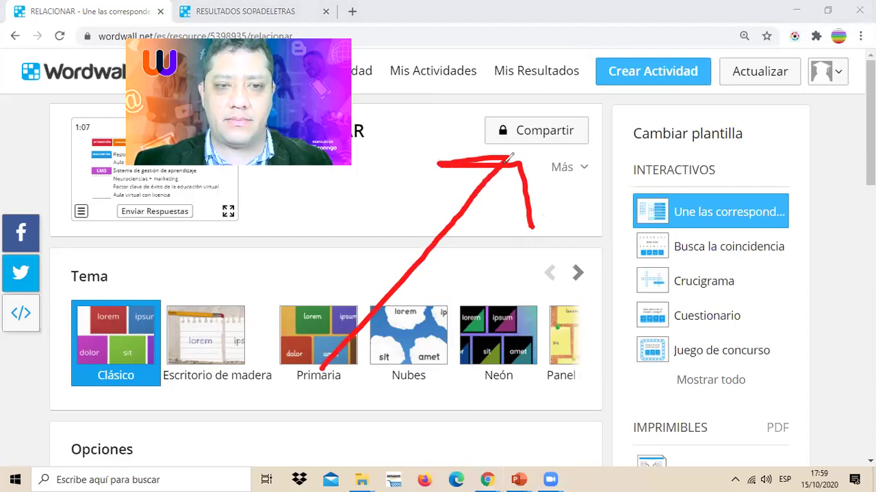
{"action": "key", "text": "Escape"}
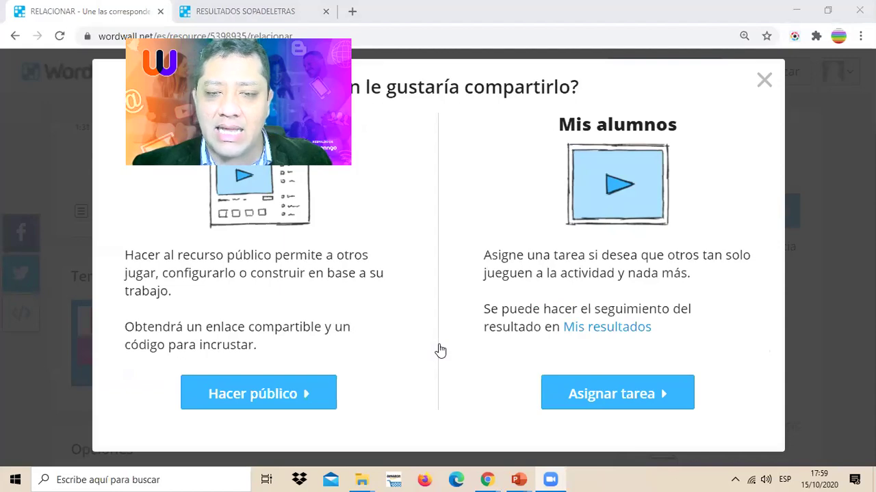
- Circle the assign-to-students option with an annotation, then erase it
{"action": "mouse_move", "coordinate": [466, 364]}
{"action": "left_mouse_down"}
{"action": "mouse_move", "coordinate": [511, 352]}
{"action": "mouse_move", "coordinate": [732, 467]}
{"action": "mouse_move", "coordinate": [405, 350]}
{"action": "mouse_move", "coordinate": [547, 344]}
{"action": "left_mouse_up"}
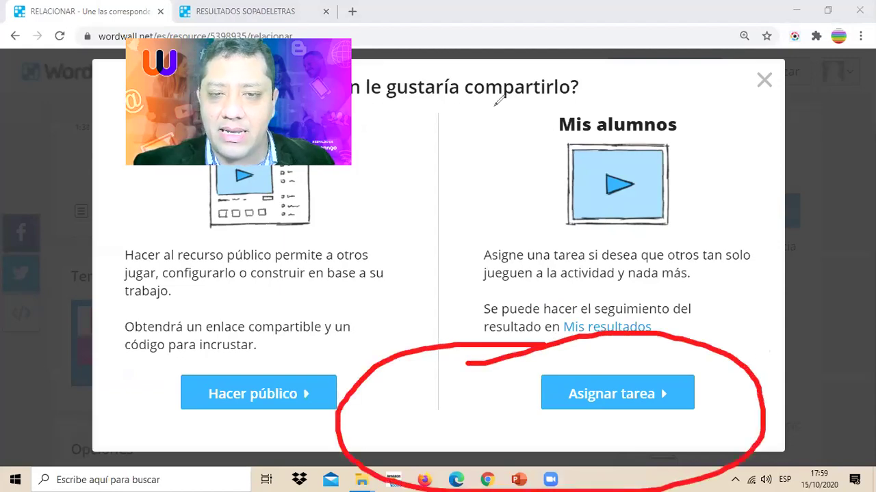
{"action": "key", "text": "e"}
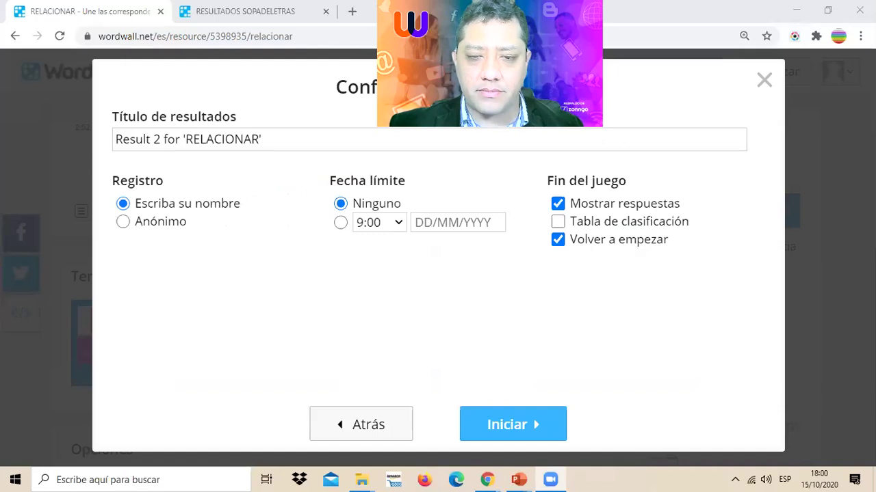
- Create the RESULTADOS RELACIONAR assignment due 16/10/2020, with restarting at game end turned off
{"action": "triple_click", "coordinate": [235, 139]}
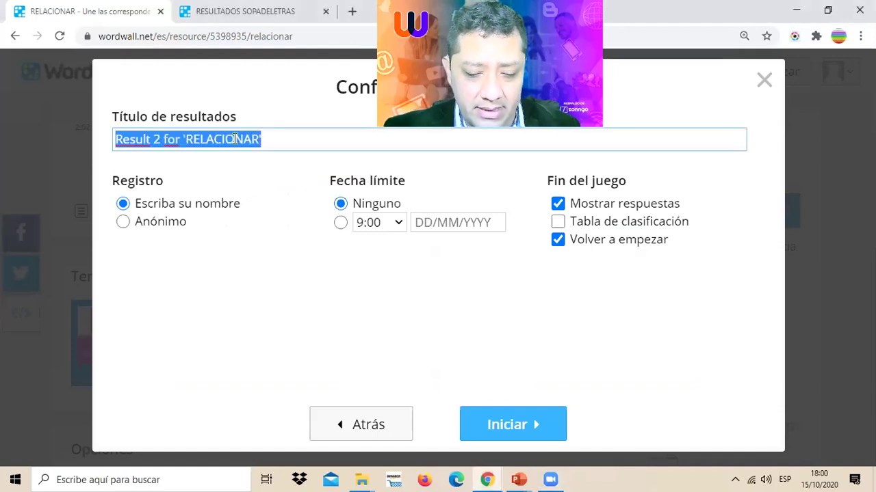
{"action": "type", "text": "RESULTADOS"}
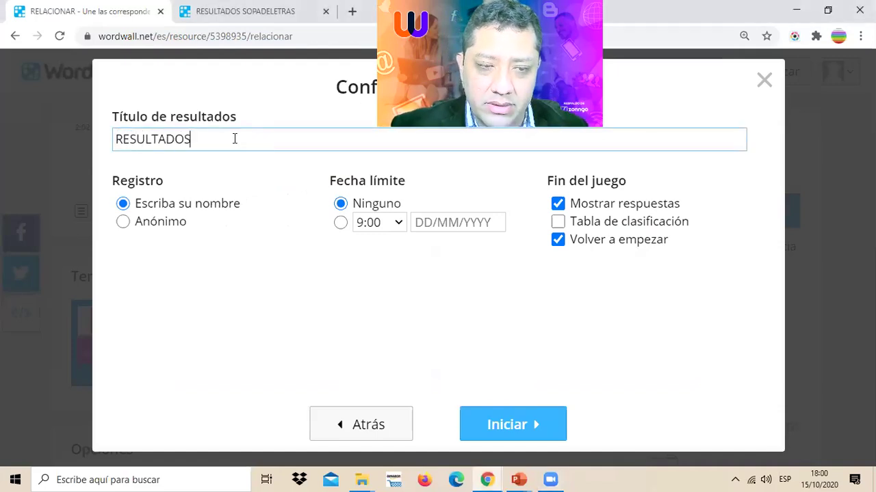
{"action": "type", "text": " RELACIONAR"}
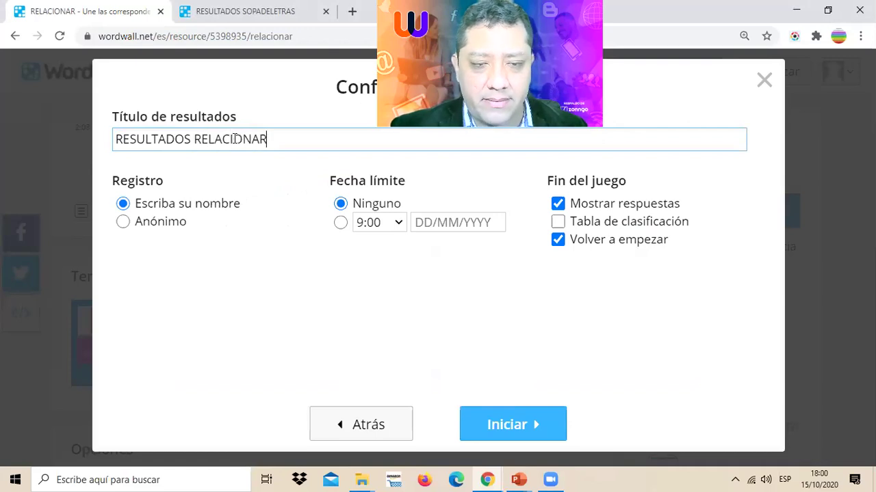
{"action": "left_click", "coordinate": [345, 225]}
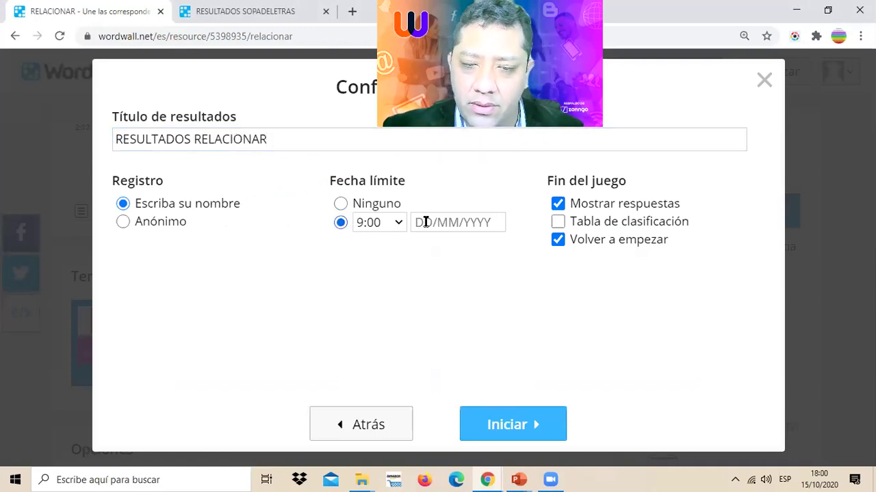
{"action": "left_click", "coordinate": [450, 221]}
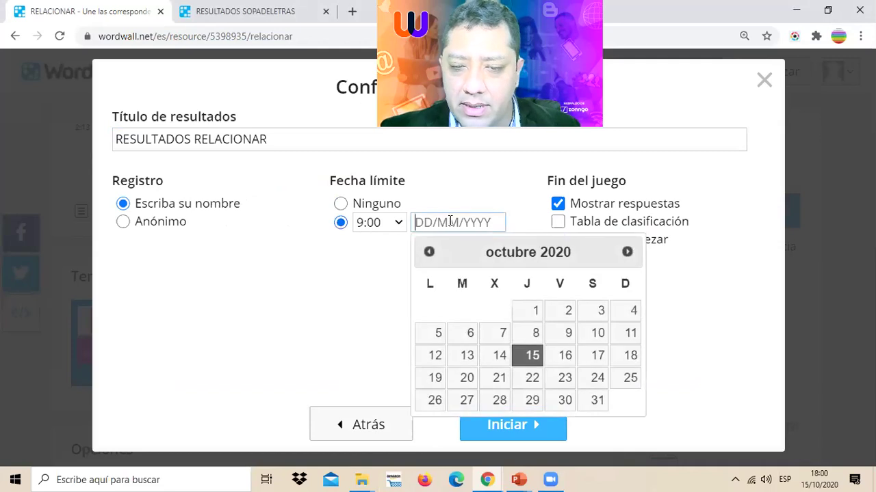
{"action": "left_click", "coordinate": [565, 357]}
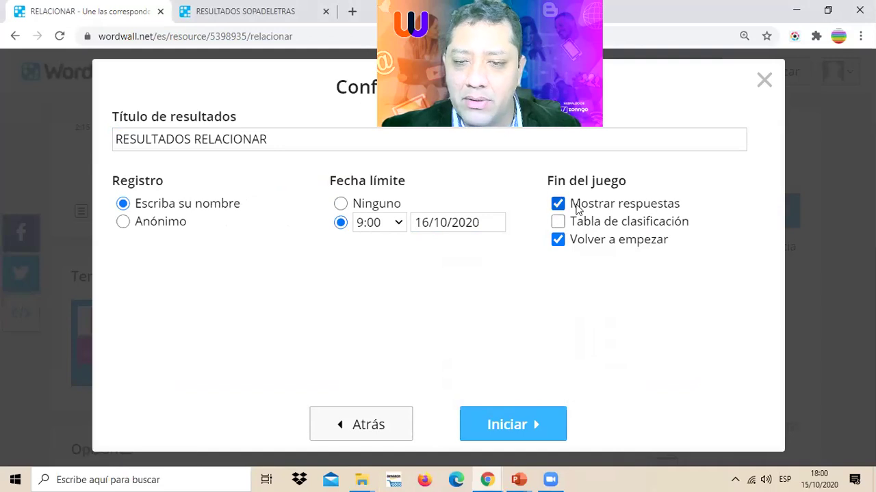
{"action": "left_click", "coordinate": [560, 242]}
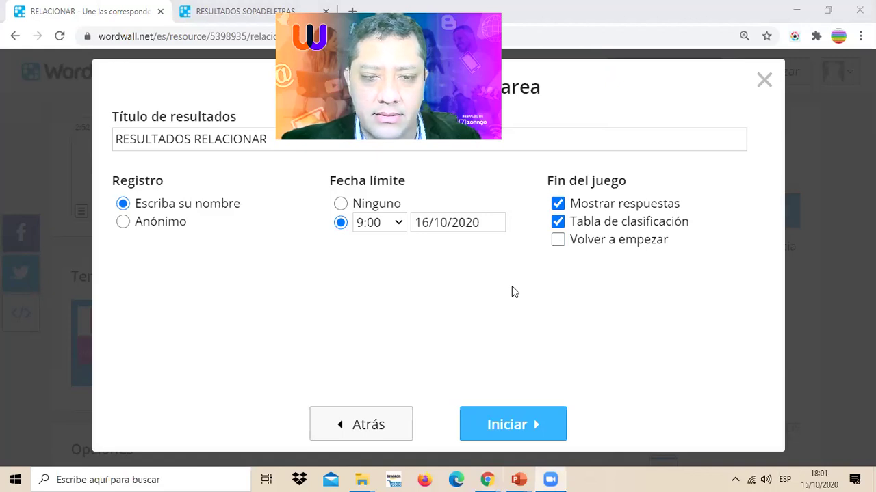
{"action": "key", "text": "Return"}
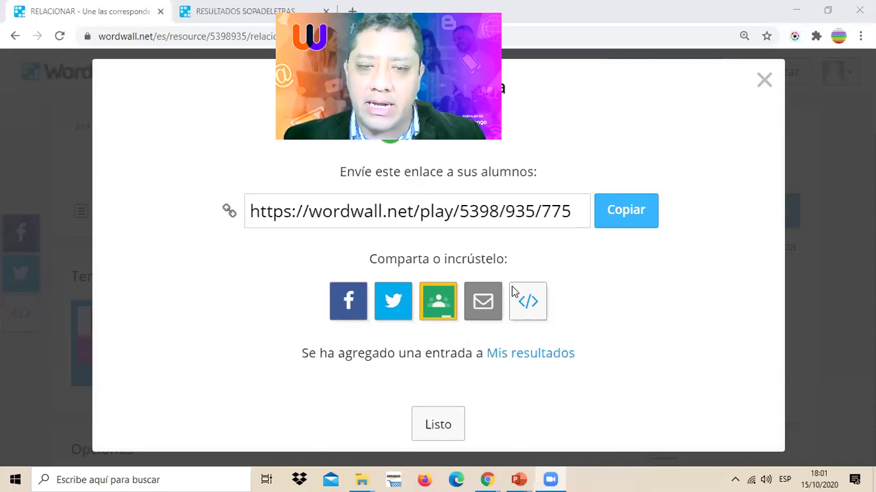
- Copy the student play link, try e-mail sharing, and open Mis resultados in a new tab
{"action": "triple_click", "coordinate": [478, 212]}
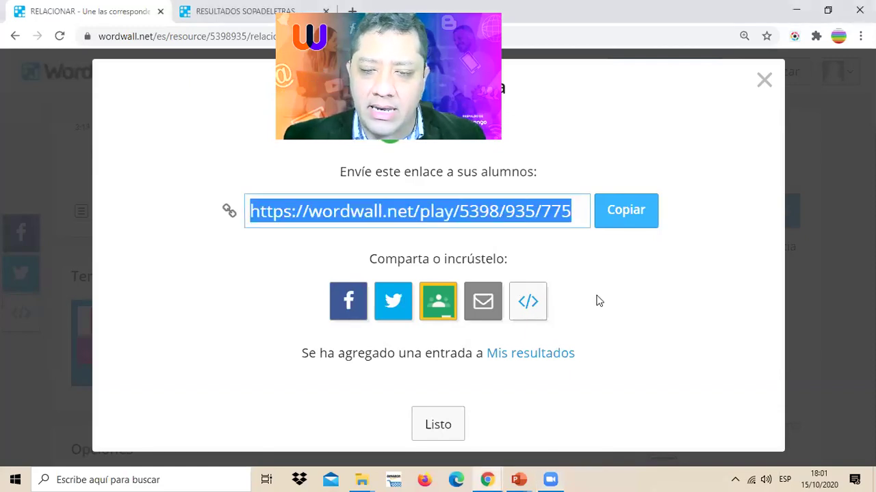
{"action": "left_click", "coordinate": [626, 213]}
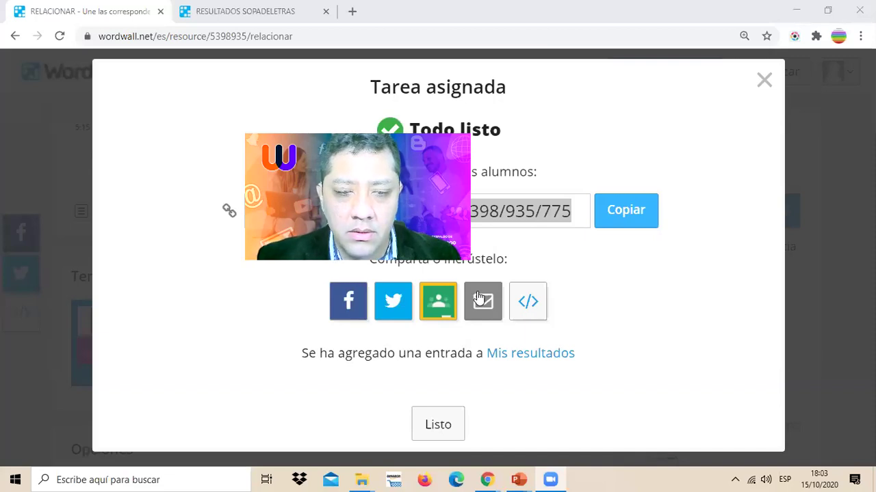
{"action": "left_click", "coordinate": [481, 298]}
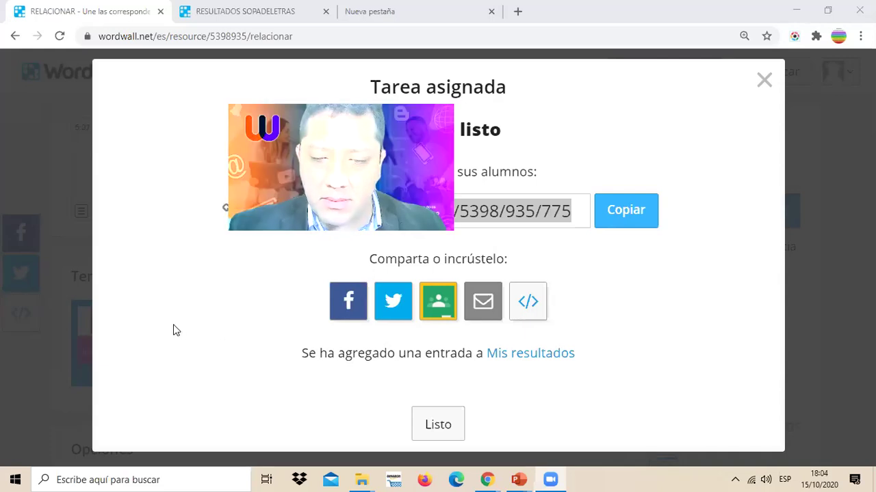
{"action": "right_click", "coordinate": [532, 357]}
{"action": "left_click", "coordinate": [561, 250]}
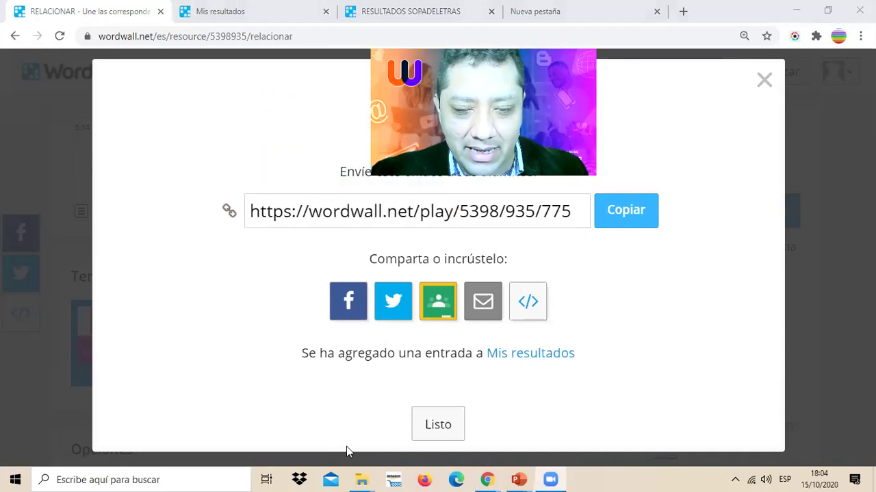
- Switch to the results tab and expand the full leaderboard of all 12 students
{"action": "key", "text": "ctrl+Tab"}
{"action": "scroll", "coordinate": [443, 323], "scroll_direction": "down", "scroll_amount": 2}
{"action": "scroll", "coordinate": [399, 321], "scroll_direction": "down", "scroll_amount": 5}
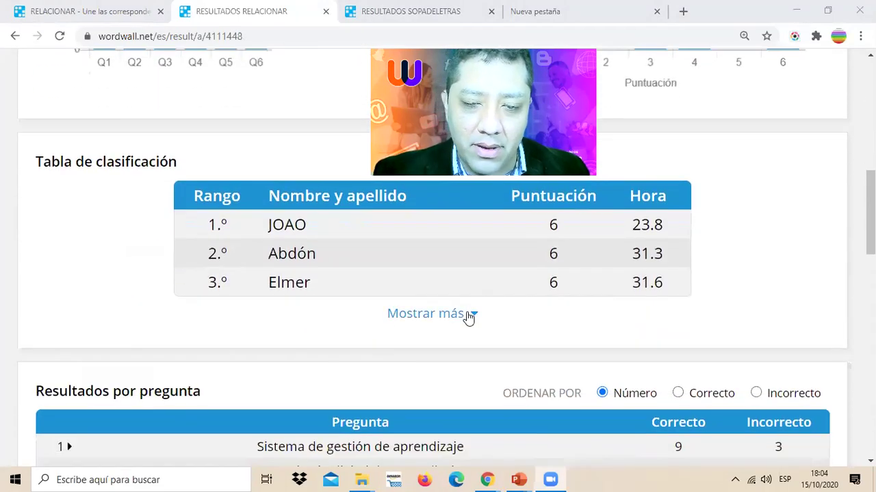
{"action": "left_click", "coordinate": [467, 315]}
{"action": "scroll", "coordinate": [467, 317], "scroll_direction": "down", "scroll_amount": 2}
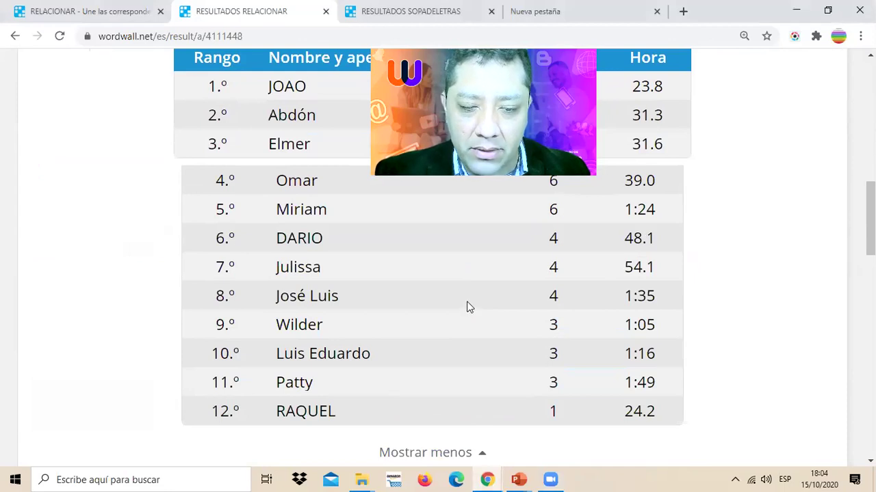
{"action": "scroll", "coordinate": [465, 306], "scroll_direction": "down", "scroll_amount": 2}
{"action": "scroll", "coordinate": [456, 295], "scroll_direction": "down", "scroll_amount": 1}
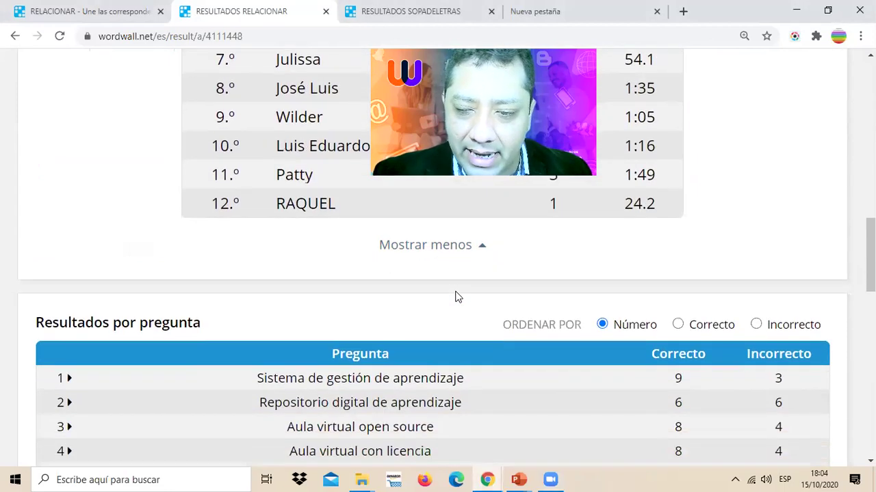
{"action": "scroll", "coordinate": [456, 296], "scroll_direction": "up", "scroll_amount": 8}
{"action": "scroll", "coordinate": [455, 297], "scroll_direction": "up", "scroll_amount": 5}
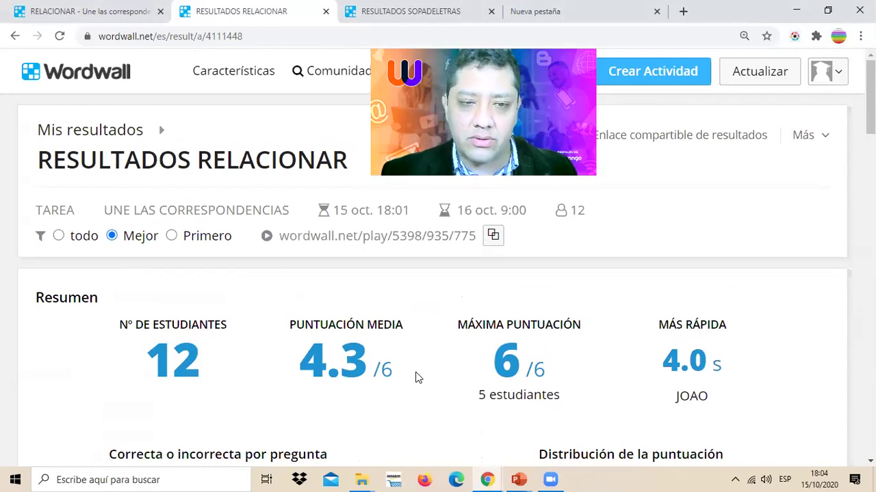
- Reload the results page until it counts 14 students averaging 4.1/6
{"action": "left_click", "coordinate": [114, 6]}
{"action": "left_click", "coordinate": [244, 7]}
{"action": "left_click", "coordinate": [95, 8]}
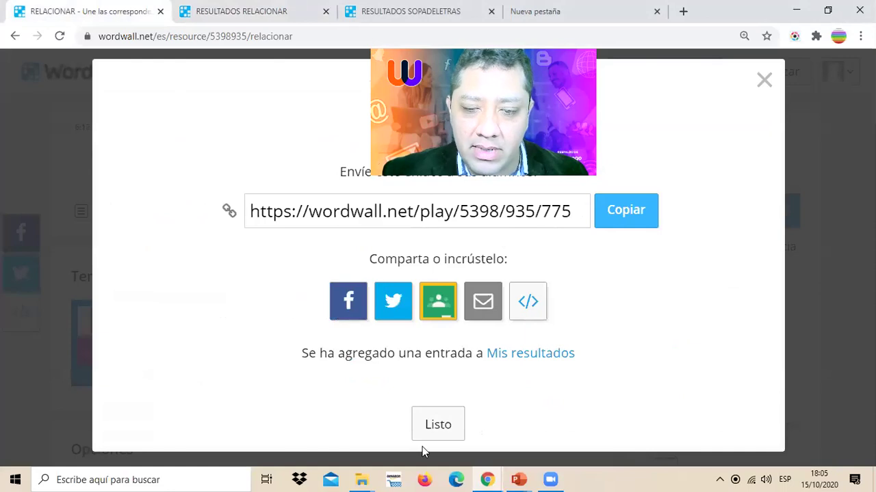
{"action": "left_click", "coordinate": [243, 11]}
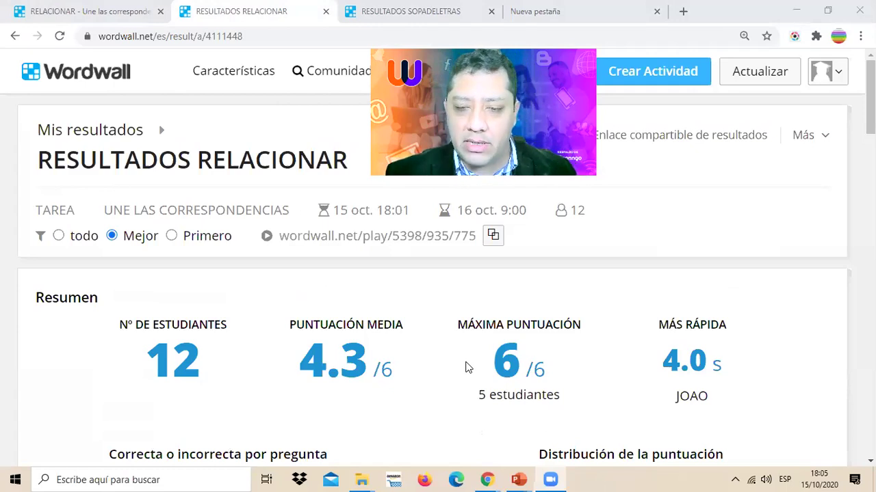
{"action": "left_click", "coordinate": [223, 37]}
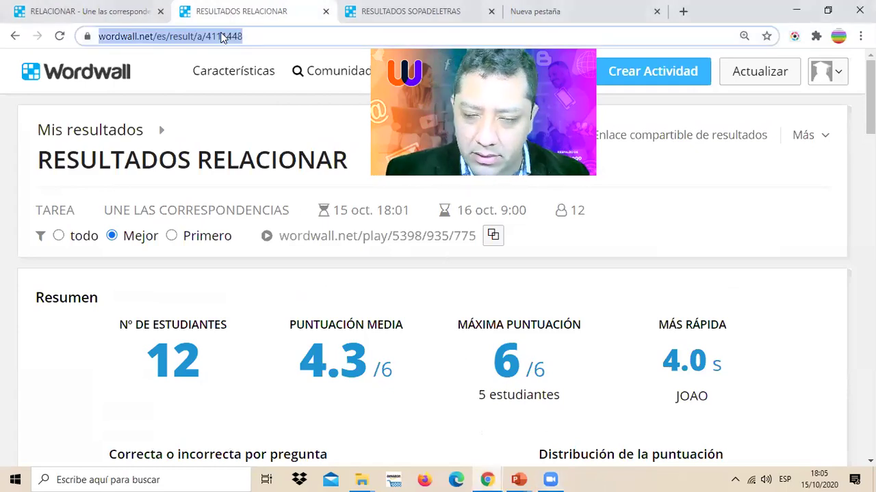
{"action": "key", "text": "Return"}
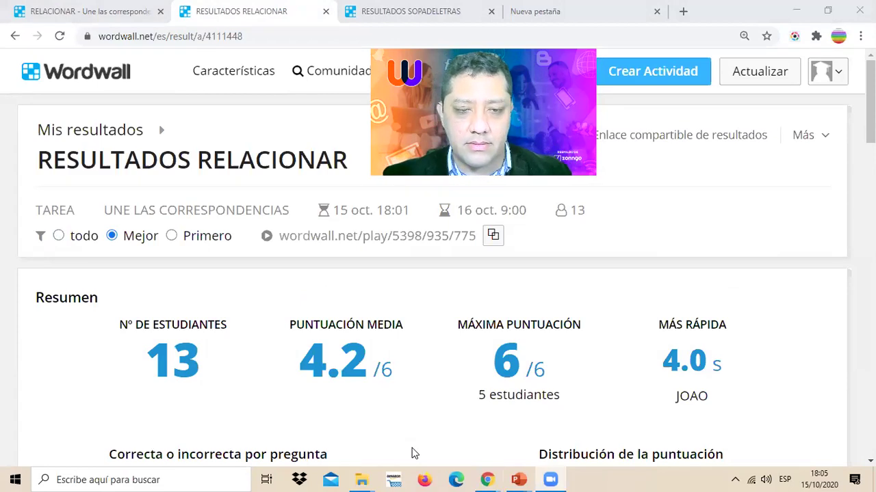
{"action": "key", "text": "alt+v"}
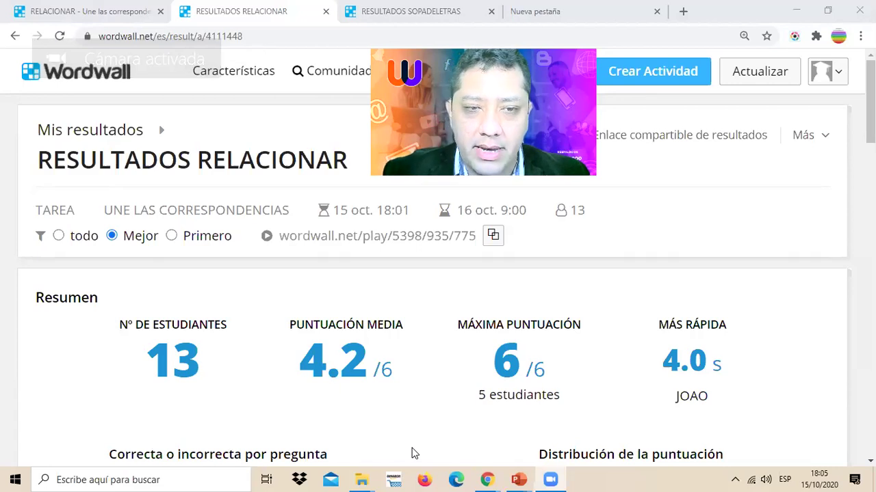
{"action": "left_click", "coordinate": [267, 34]}
{"action": "key", "text": "Return"}
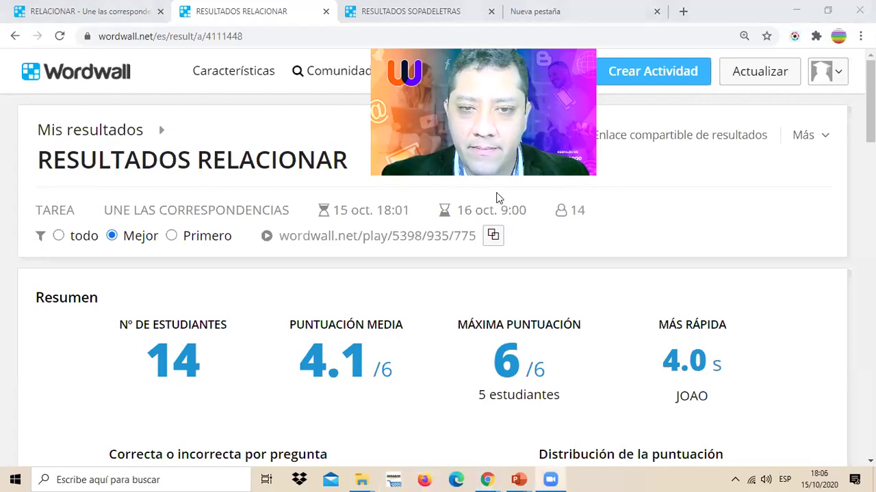
- Reload the results and expand the leaderboard to show every student
{"action": "left_click", "coordinate": [248, 35]}
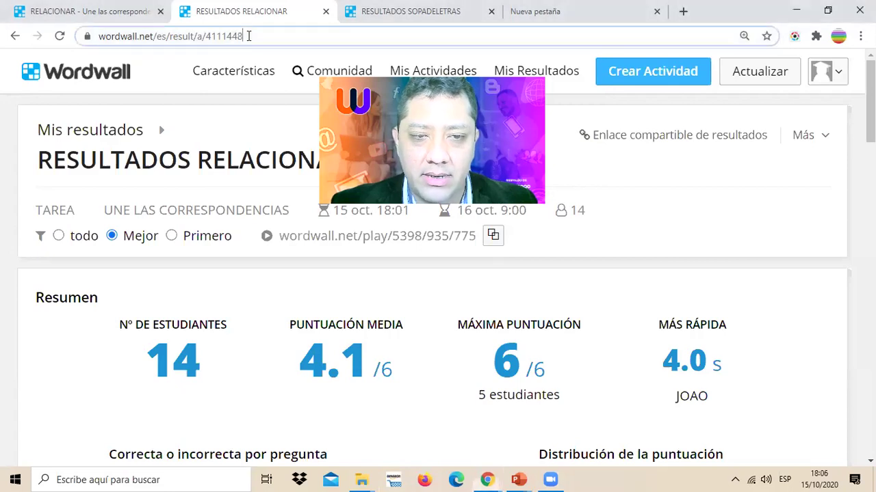
{"action": "key", "text": "Return"}
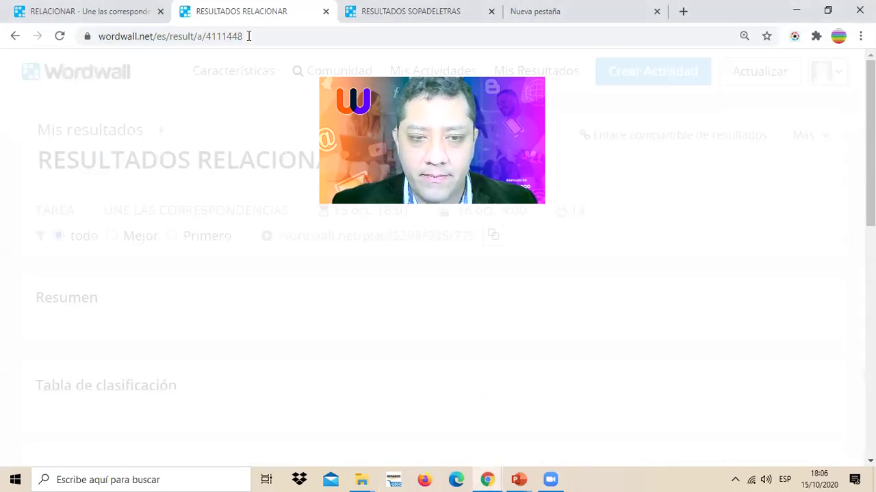
{"action": "scroll", "coordinate": [326, 290], "scroll_direction": "down", "scroll_amount": 8}
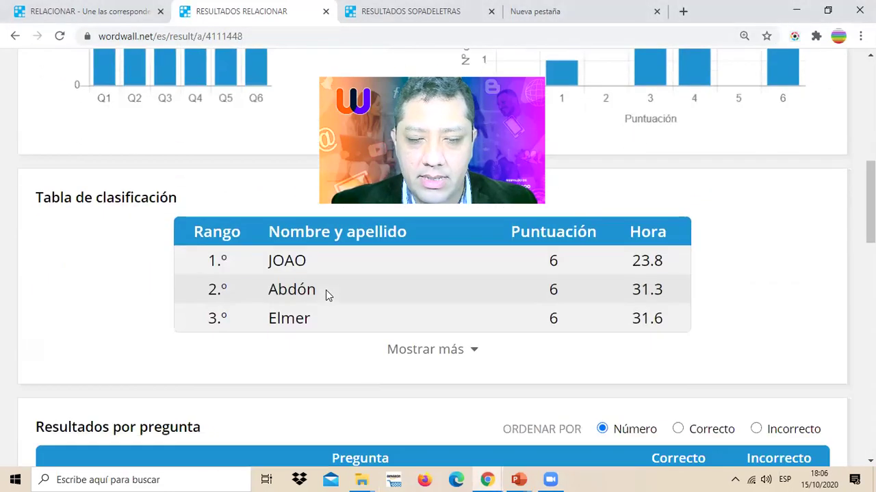
{"action": "left_click", "coordinate": [428, 316]}
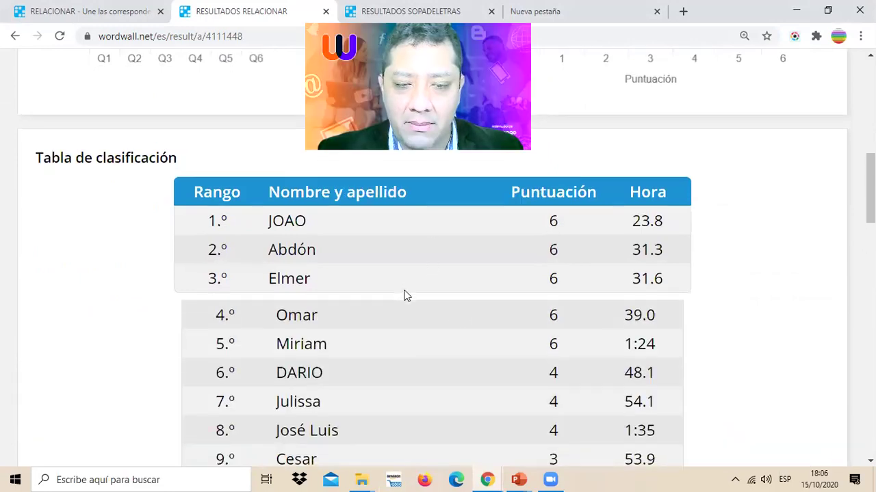
{"action": "scroll", "coordinate": [404, 296], "scroll_direction": "down", "scroll_amount": 4}
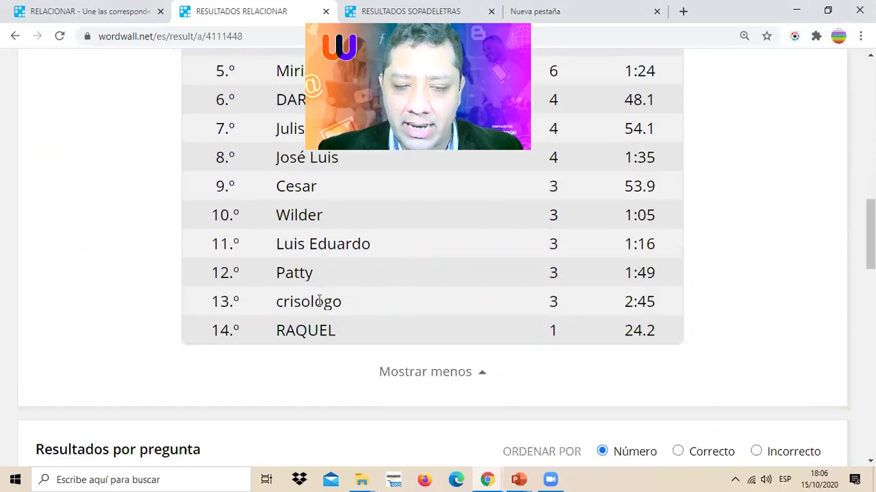
{"action": "scroll", "coordinate": [318, 301], "scroll_direction": "down", "scroll_amount": 4}
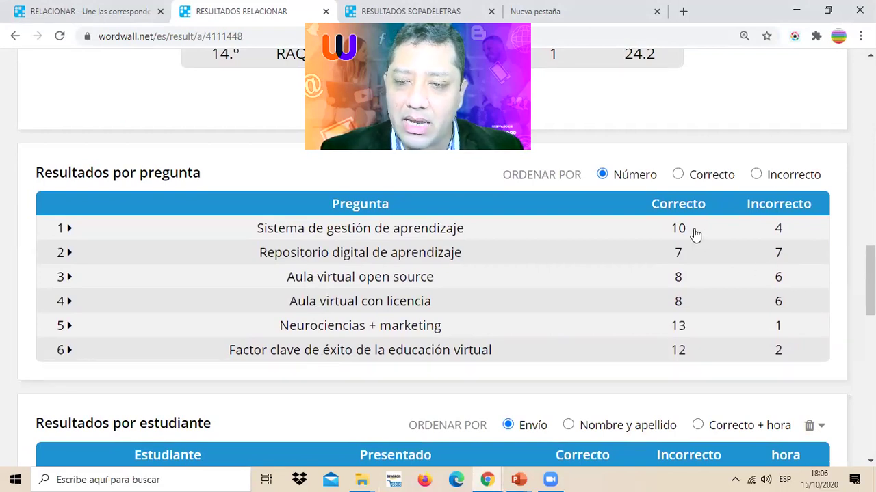
- Inspect the per-question breakdowns for question 1 and 'Repositorio digital de aprendizaje' (7 correct, 7 incorrect)
{"action": "left_click", "coordinate": [375, 232]}
{"action": "left_click", "coordinate": [378, 231]}
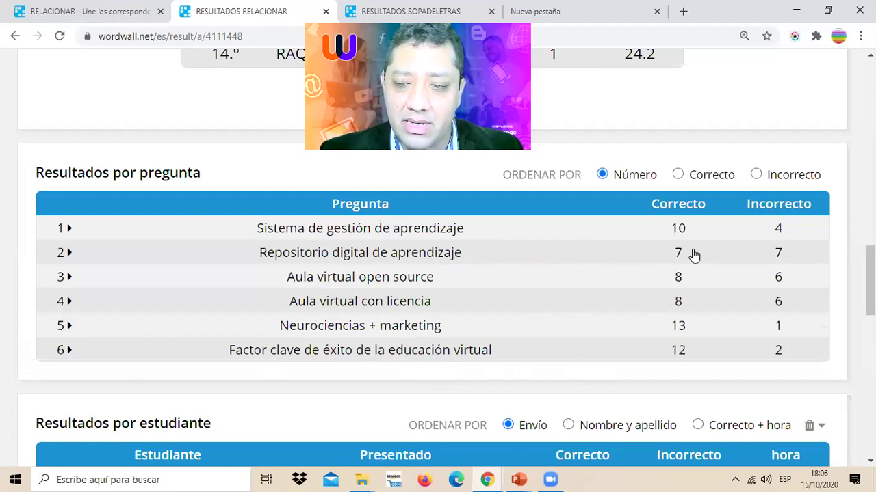
{"action": "left_click", "coordinate": [393, 252]}
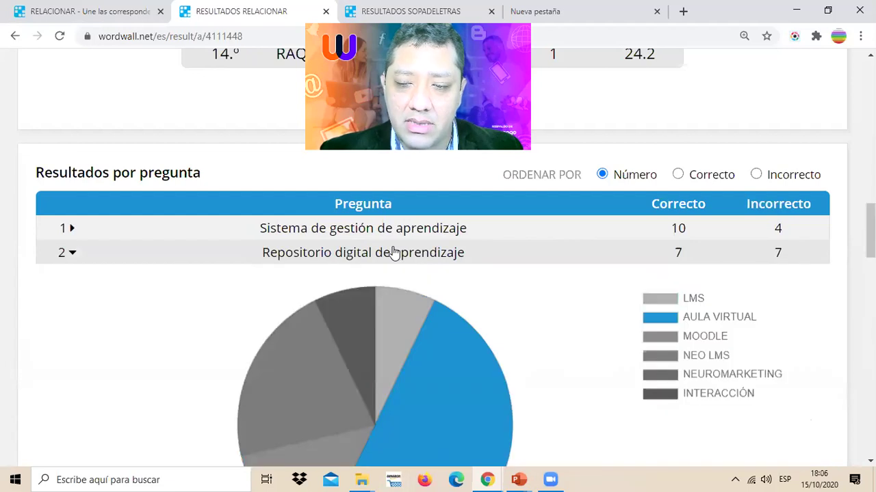
{"action": "scroll", "coordinate": [425, 286], "scroll_direction": "down", "scroll_amount": 6}
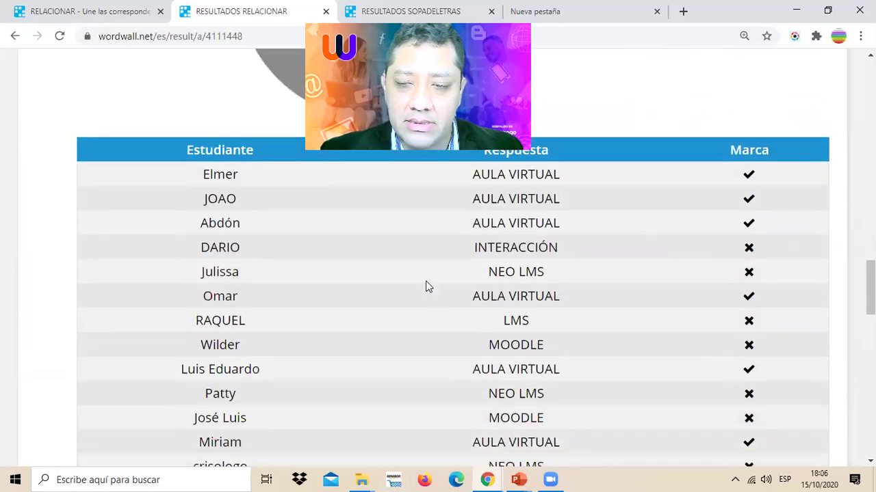
{"action": "scroll", "coordinate": [425, 286], "scroll_direction": "down", "scroll_amount": 3}
{"action": "scroll", "coordinate": [426, 286], "scroll_direction": "up", "scroll_amount": 5}
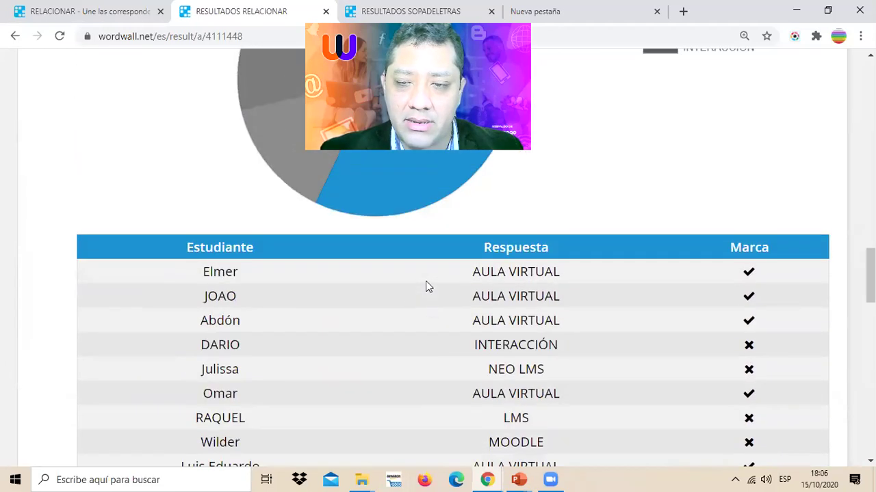
{"action": "scroll", "coordinate": [426, 286], "scroll_direction": "down", "scroll_amount": 5}
{"action": "scroll", "coordinate": [425, 286], "scroll_direction": "up", "scroll_amount": 3}
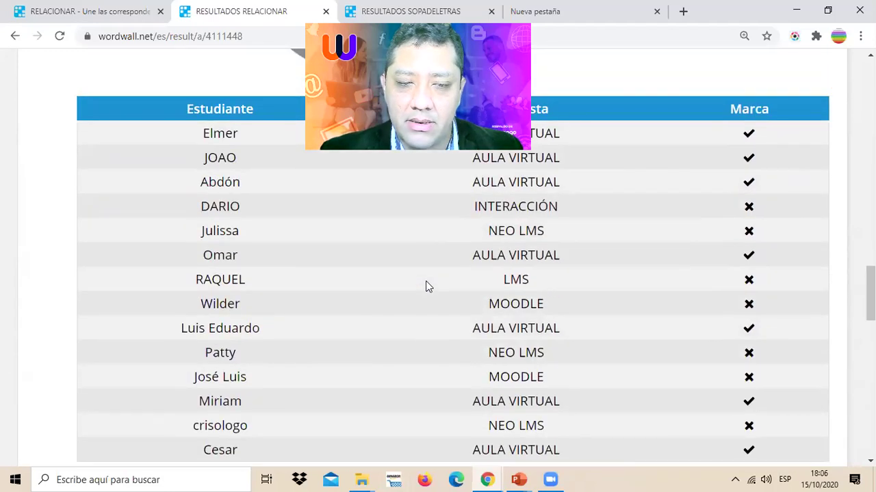
{"action": "scroll", "coordinate": [426, 286], "scroll_direction": "up", "scroll_amount": 8}
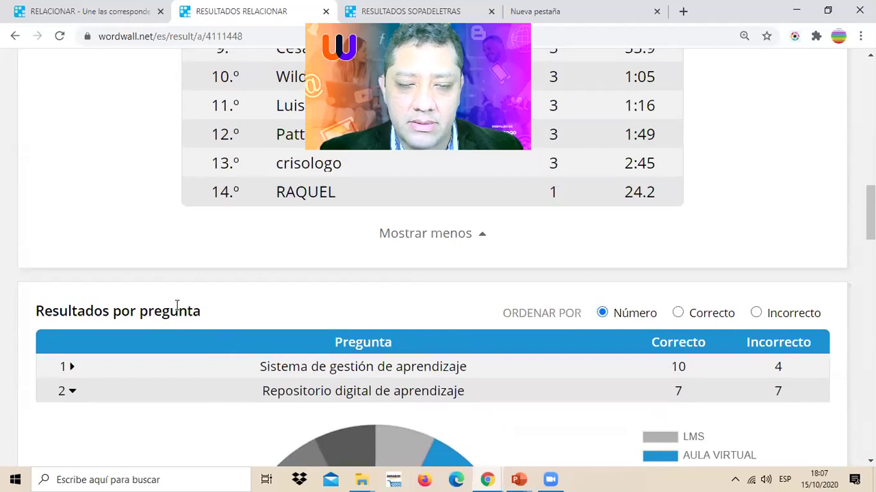
{"action": "left_click", "coordinate": [72, 393]}
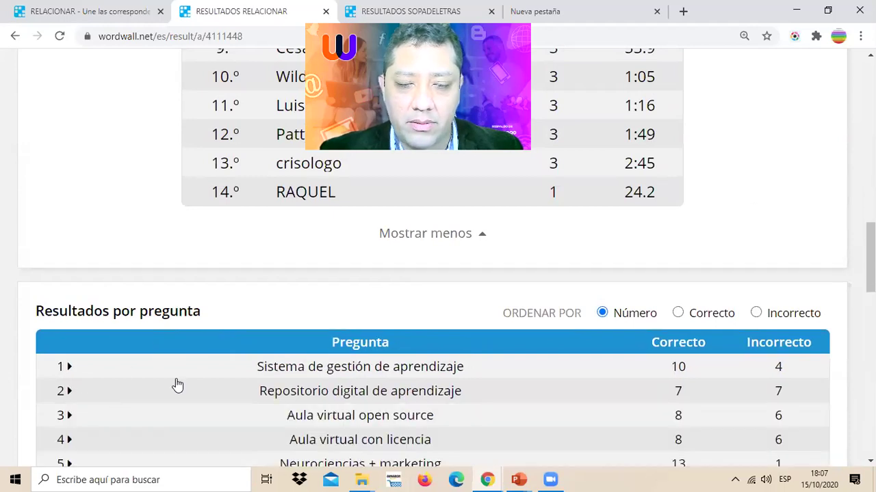
{"action": "scroll", "coordinate": [177, 385], "scroll_direction": "down", "scroll_amount": 3}
{"action": "scroll", "coordinate": [283, 342], "scroll_direction": "up", "scroll_amount": 1}
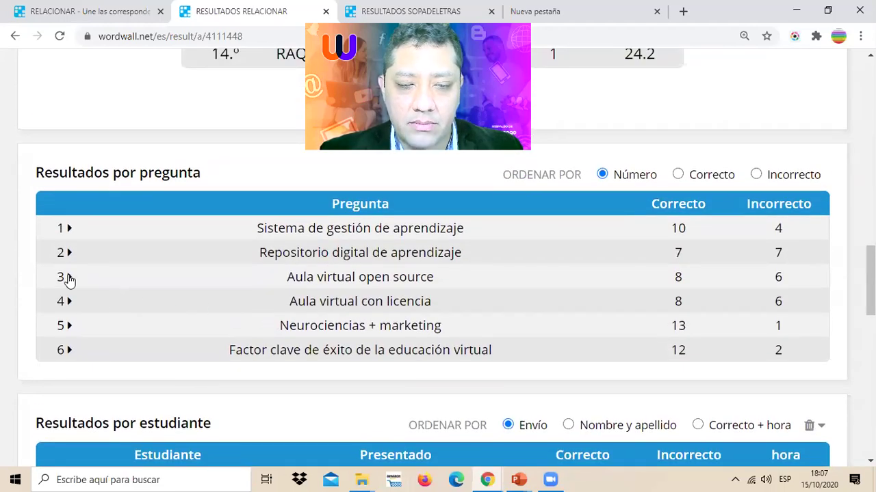
- Check the breakdowns for 'Aula virtual open source' and 'Neurociencias + marketing', then collapse them
{"action": "left_click", "coordinate": [69, 278]}
{"action": "scroll", "coordinate": [137, 311], "scroll_direction": "up", "scroll_amount": 1}
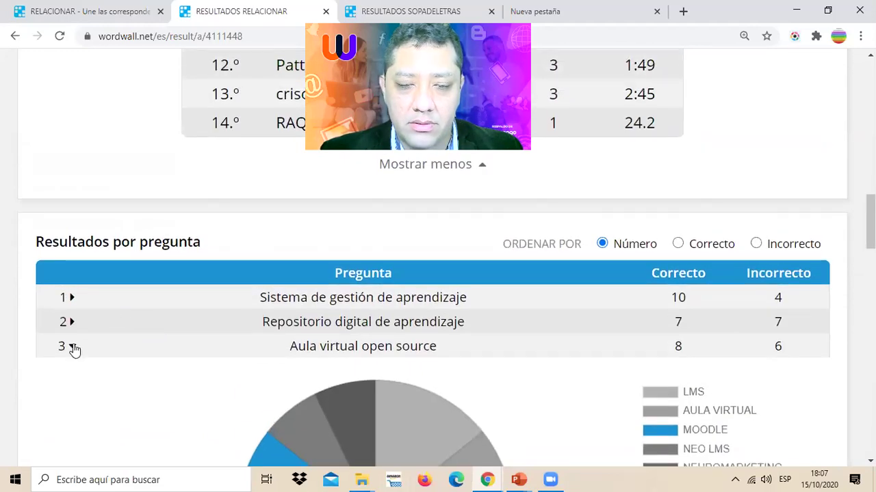
{"action": "left_click", "coordinate": [74, 349]}
{"action": "scroll", "coordinate": [80, 328], "scroll_direction": "down", "scroll_amount": 1}
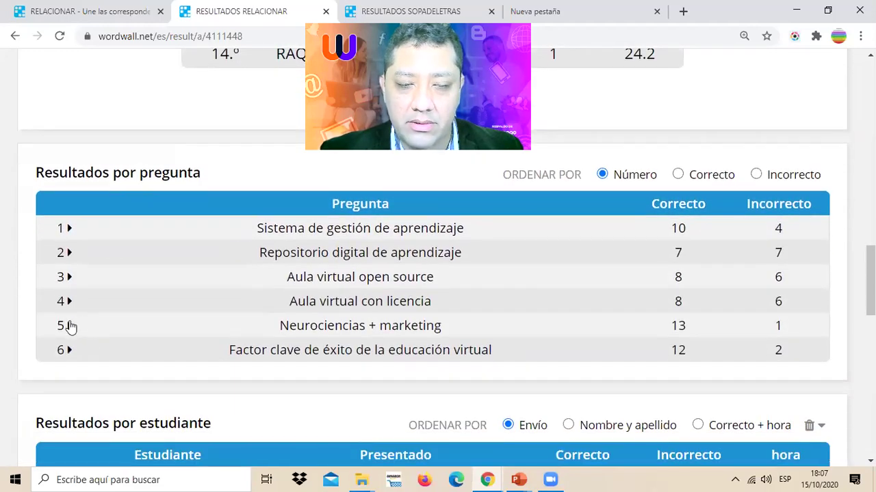
{"action": "left_click", "coordinate": [69, 325]}
{"action": "scroll", "coordinate": [249, 328], "scroll_direction": "down", "scroll_amount": 3}
{"action": "scroll", "coordinate": [248, 328], "scroll_direction": "up", "scroll_amount": 2}
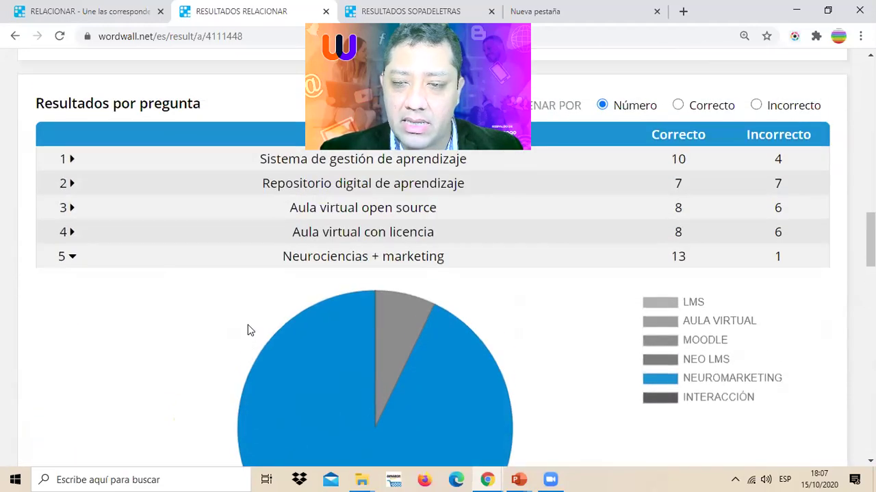
{"action": "left_click", "coordinate": [68, 259]}
{"action": "scroll", "coordinate": [289, 289], "scroll_direction": "down", "scroll_amount": 2}
{"action": "scroll", "coordinate": [289, 289], "scroll_direction": "up", "scroll_amount": 5}
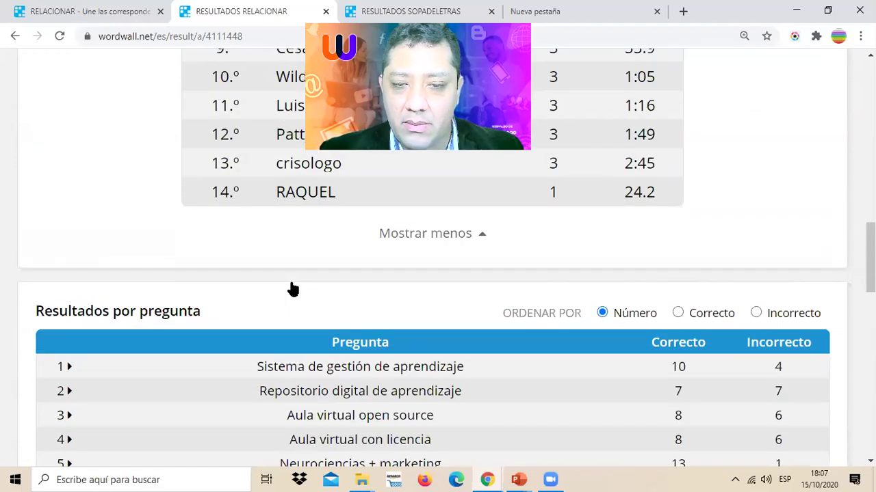
{"action": "scroll", "coordinate": [291, 289], "scroll_direction": "up", "scroll_amount": 14}
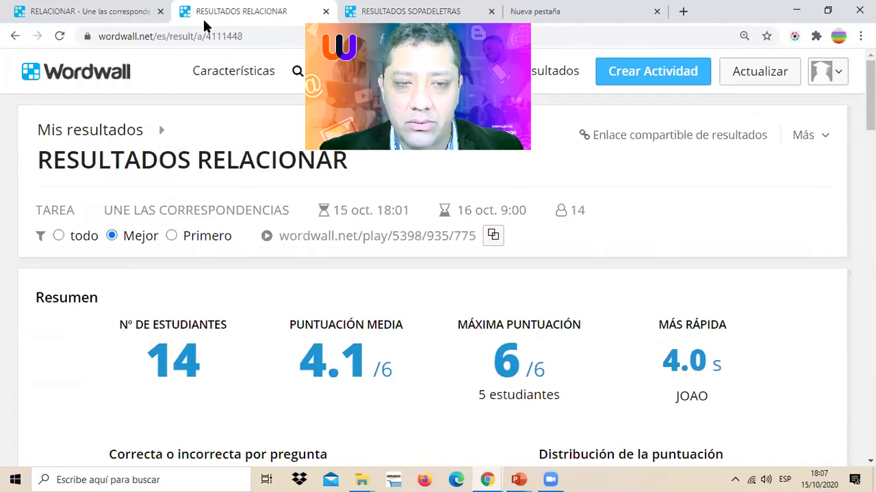
- Reload the results to 15 students, then return to the RELACIONAR activity tab
{"action": "left_click", "coordinate": [214, 30]}
{"action": "key", "text": "Return"}
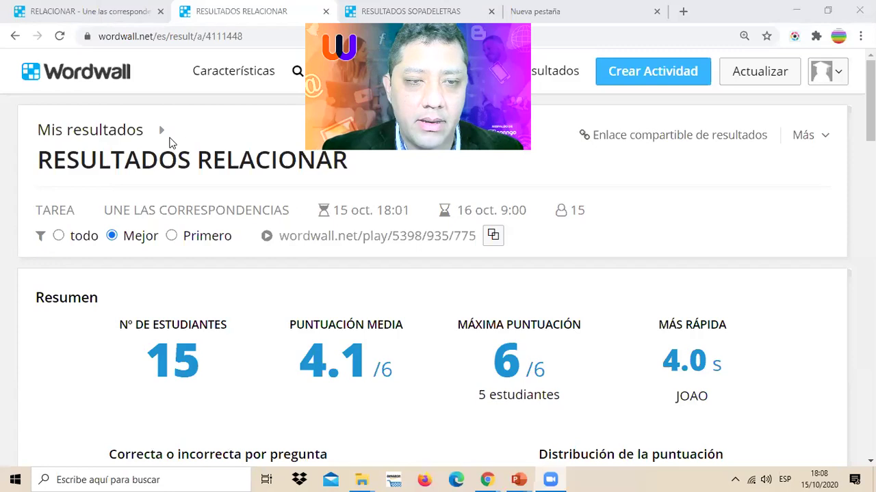
{"action": "left_click", "coordinate": [136, 13]}
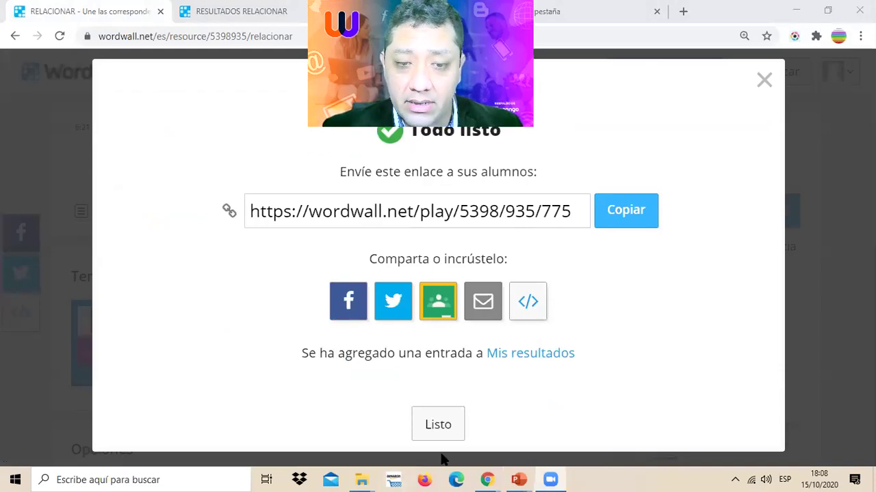
- Select the student play link and circle the Mis resultados link as an annotation
{"action": "triple_click", "coordinate": [405, 215]}
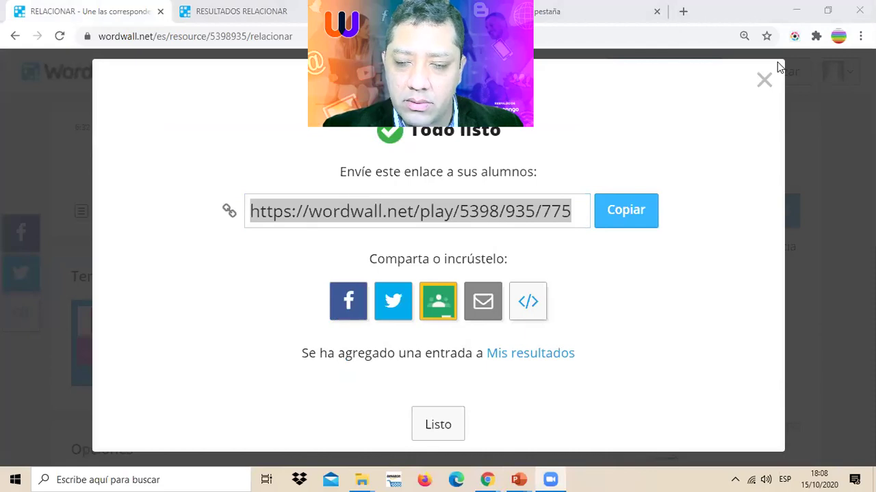
{"action": "mouse_move", "coordinate": [632, 279]}
{"action": "left_mouse_down"}
{"action": "mouse_move", "coordinate": [465, 350]}
{"action": "mouse_move", "coordinate": [597, 391]}
{"action": "mouse_move", "coordinate": [639, 272]}
{"action": "mouse_move", "coordinate": [631, 269]}
{"action": "mouse_move", "coordinate": [587, 328]}
{"action": "mouse_move", "coordinate": [633, 286]}
{"action": "left_mouse_up"}
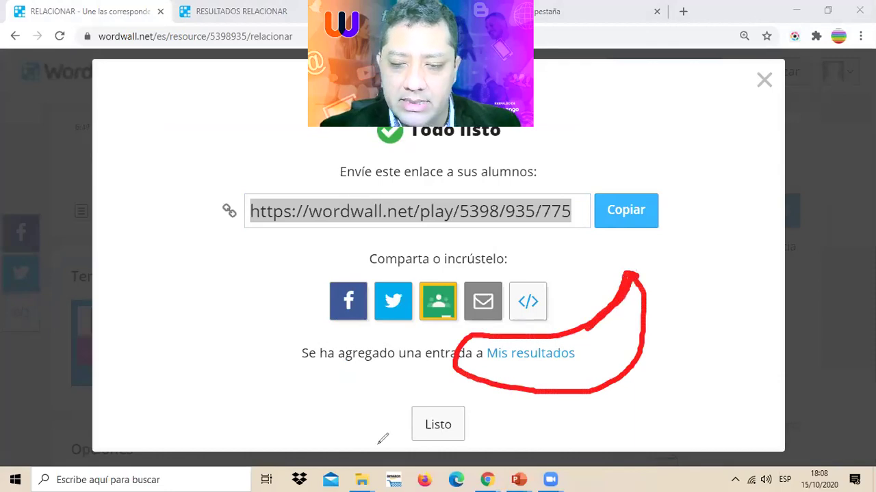
{"action": "mouse_move", "coordinate": [446, 383]}
{"action": "left_mouse_down"}
{"action": "mouse_move", "coordinate": [572, 412]}
{"action": "mouse_move", "coordinate": [563, 266]}
{"action": "mouse_move", "coordinate": [438, 414]}
{"action": "left_mouse_up"}
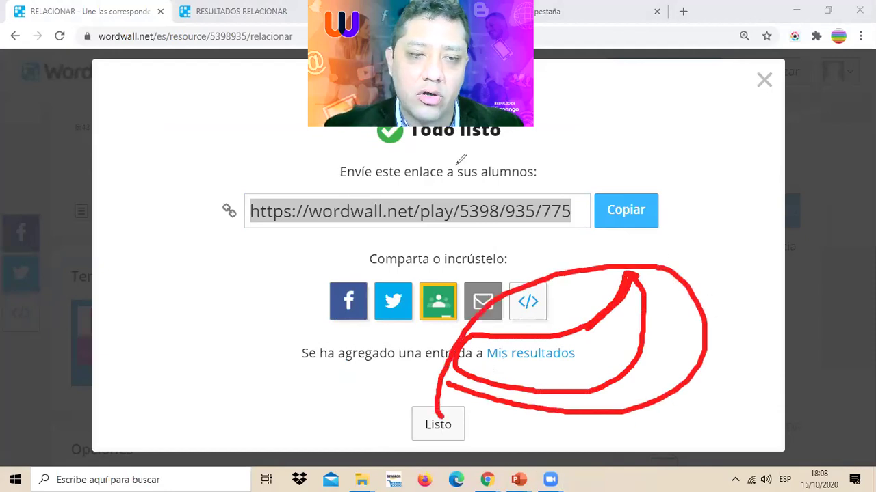
- Return to the RESULTADOS RELACIONAR tab and reload it, now counting 16 students
{"action": "left_click", "coordinate": [232, 11]}
{"action": "left_click", "coordinate": [226, 37]}
{"action": "key", "text": "Return"}
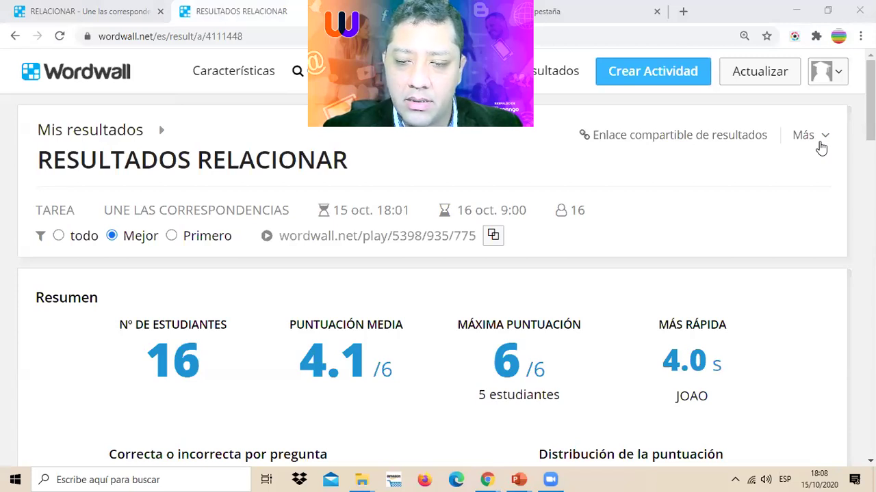
- Open the results' Exportar a archivo choices under Más and close them without exporting
{"action": "scroll", "coordinate": [537, 303], "scroll_direction": "down", "scroll_amount": 2}
{"action": "scroll", "coordinate": [538, 303], "scroll_direction": "up", "scroll_amount": 2}
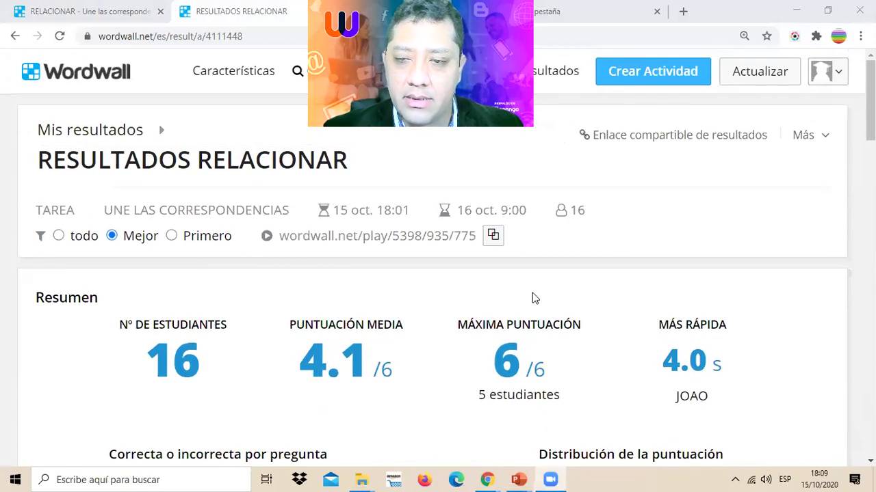
{"action": "left_click", "coordinate": [824, 136]}
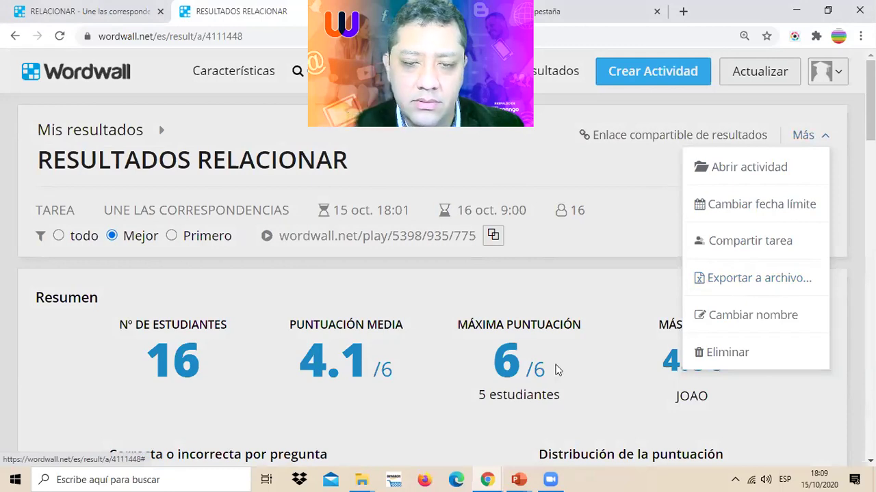
{"action": "left_click", "coordinate": [742, 279]}
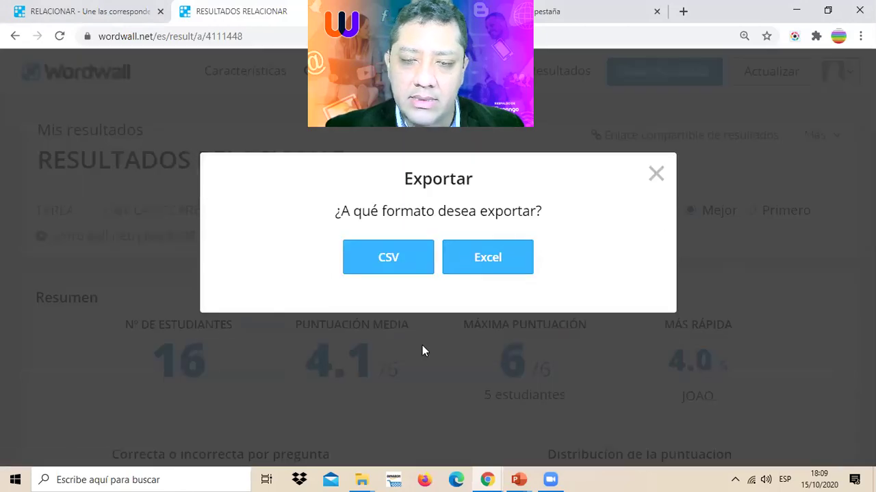
{"action": "left_click", "coordinate": [654, 171]}
- Scroll the leaderboard and go back to the RELACIONAR activity tab
{"action": "scroll", "coordinate": [559, 226], "scroll_direction": "down", "scroll_amount": 8}
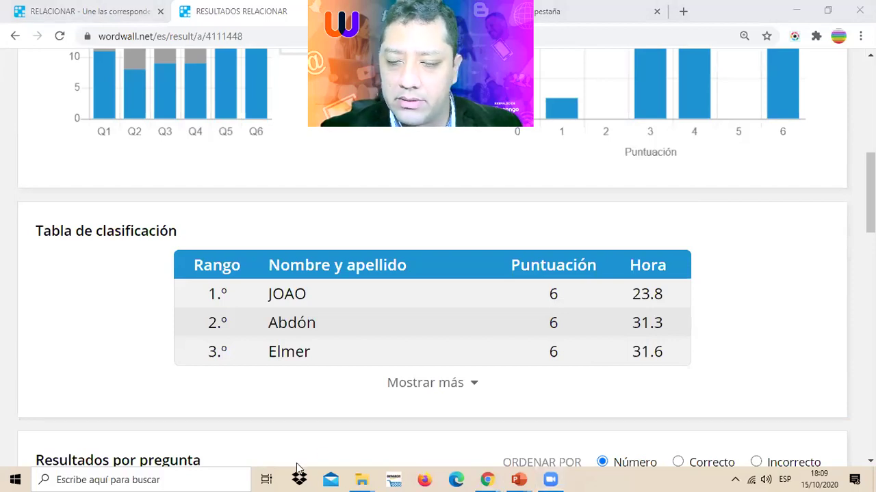
{"action": "scroll", "coordinate": [376, 314], "scroll_direction": "up", "scroll_amount": 5}
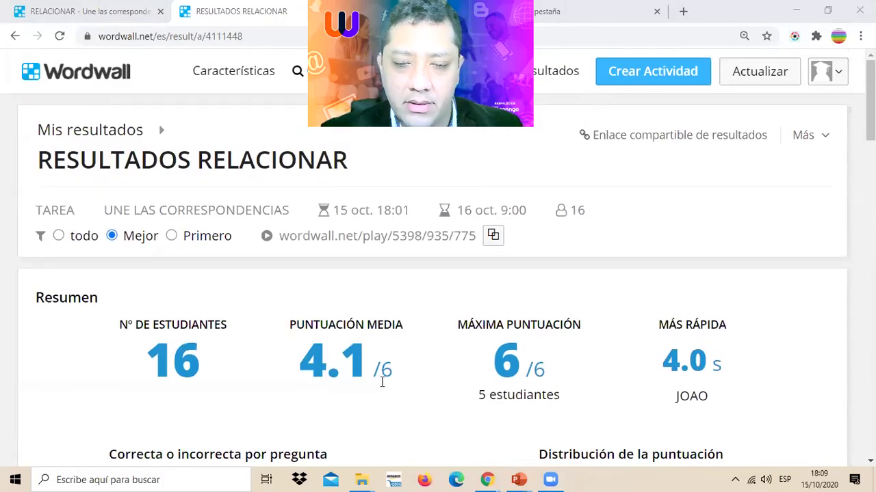
{"action": "left_click", "coordinate": [137, 15]}
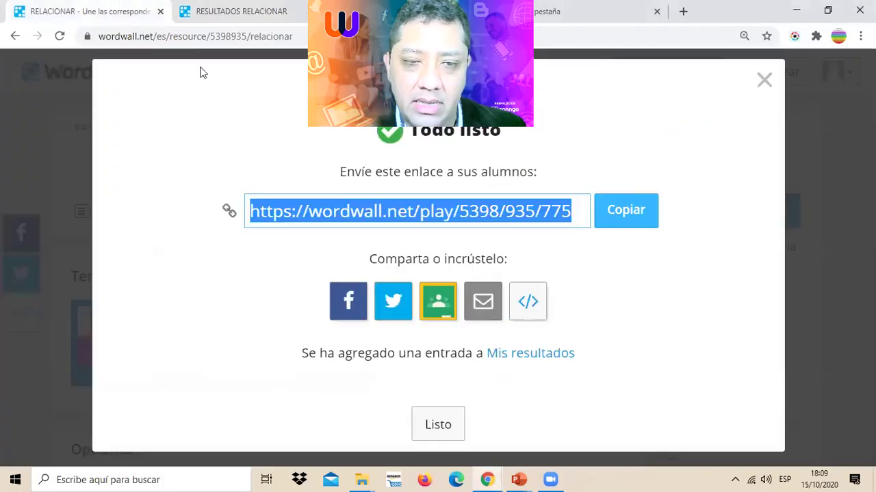
- Display and select the activity's iframe embed code, then close the embed view
{"action": "left_click", "coordinate": [443, 212]}
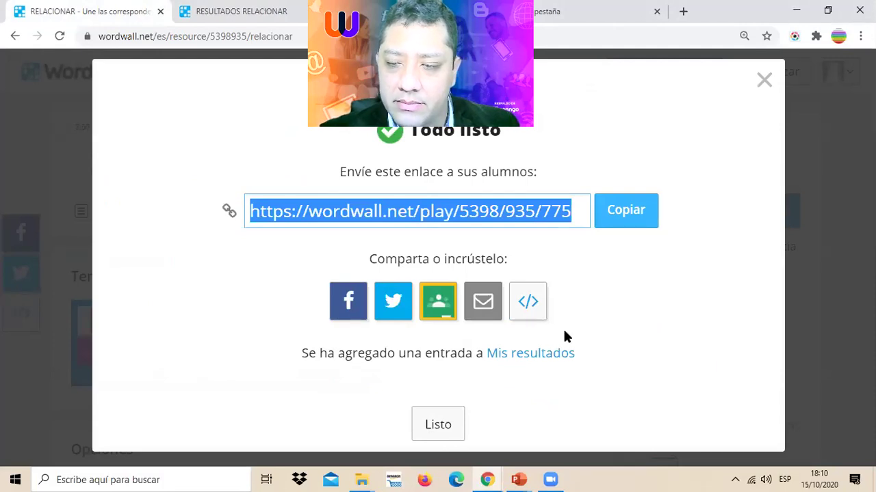
{"action": "left_click", "coordinate": [526, 304]}
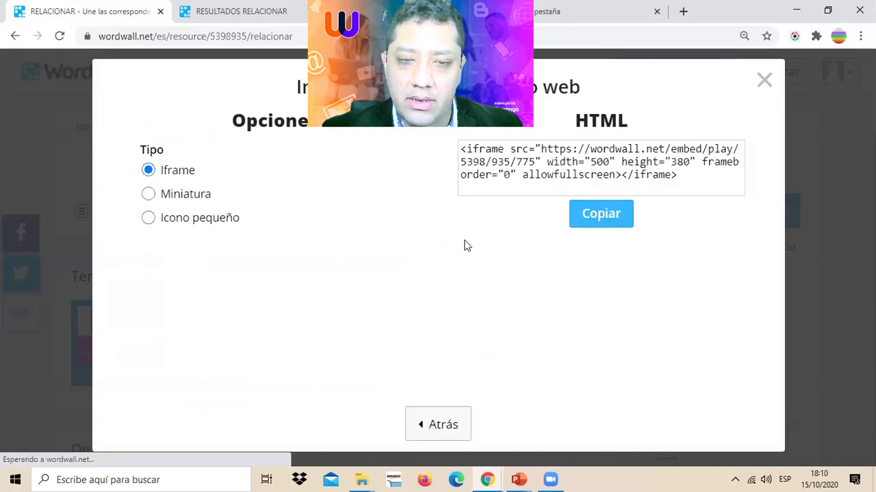
{"action": "left_click_drag", "start_coordinate": [522, 174], "coordinate": [517, 174]}
{"action": "triple_click", "coordinate": [517, 174]}
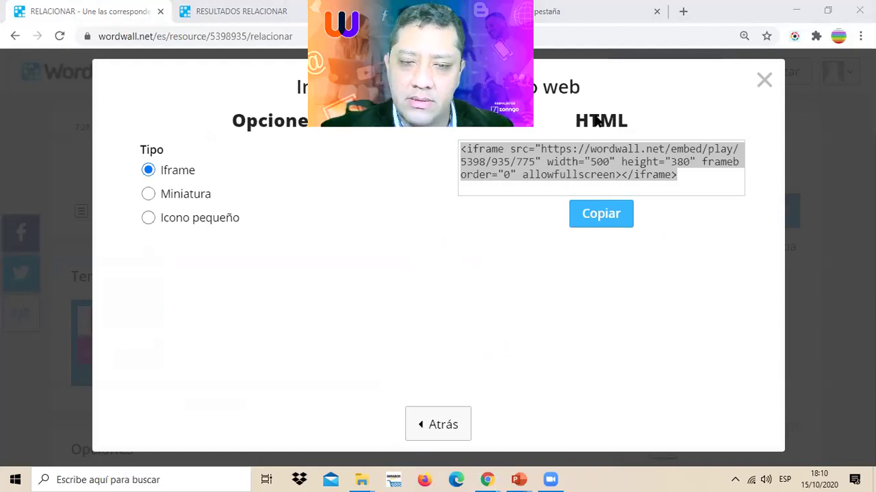
{"action": "left_click", "coordinate": [766, 81]}
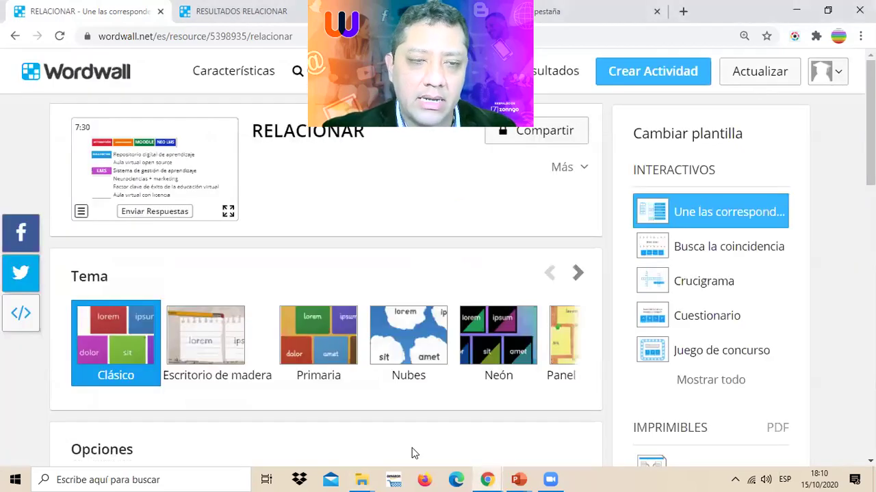
- Open the Compartir sharing setup, then go back to the RESULTADOS RELACIONAR tab
{"action": "left_click", "coordinate": [563, 130]}
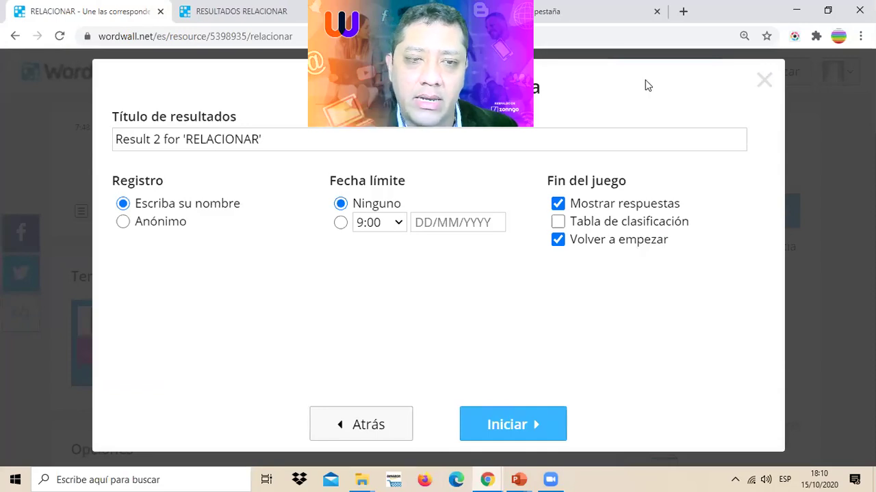
{"action": "left_click", "coordinate": [218, 12]}
{"action": "left_click", "coordinate": [190, 38]}
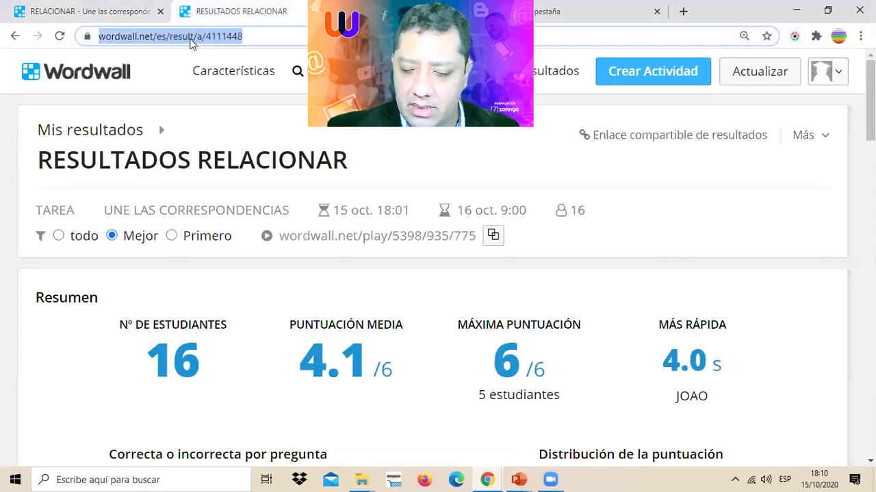
- Reload the results, now counting 17 students averaging 3.9/6
{"action": "key", "text": "Return"}
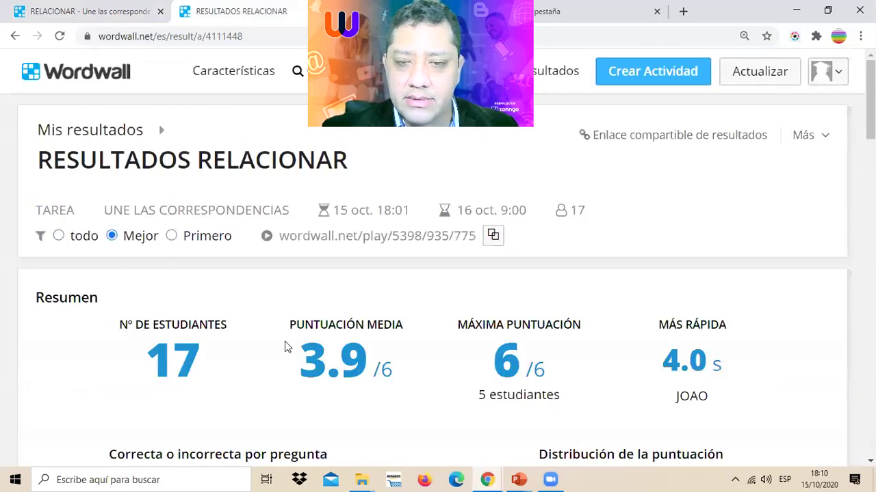
{"action": "scroll", "coordinate": [345, 287], "scroll_direction": "down", "scroll_amount": 8}
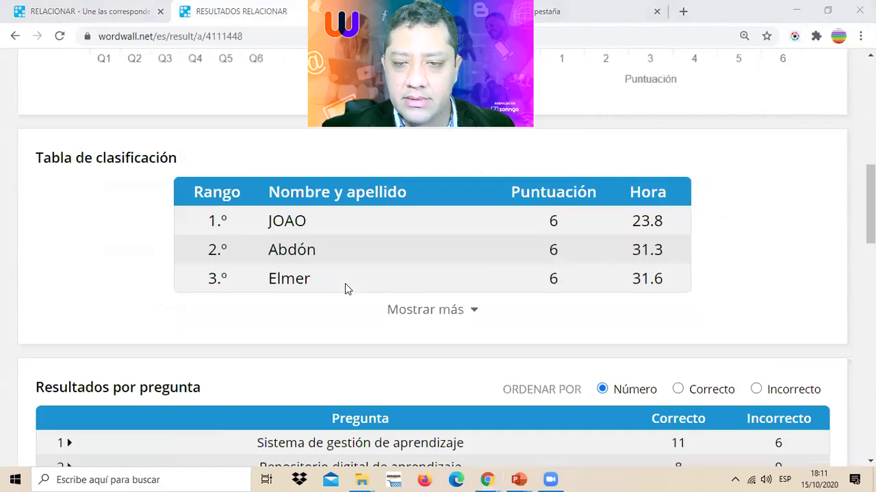
{"action": "scroll", "coordinate": [344, 287], "scroll_direction": "up", "scroll_amount": 5}
{"action": "scroll", "coordinate": [345, 289], "scroll_direction": "up", "scroll_amount": 3}
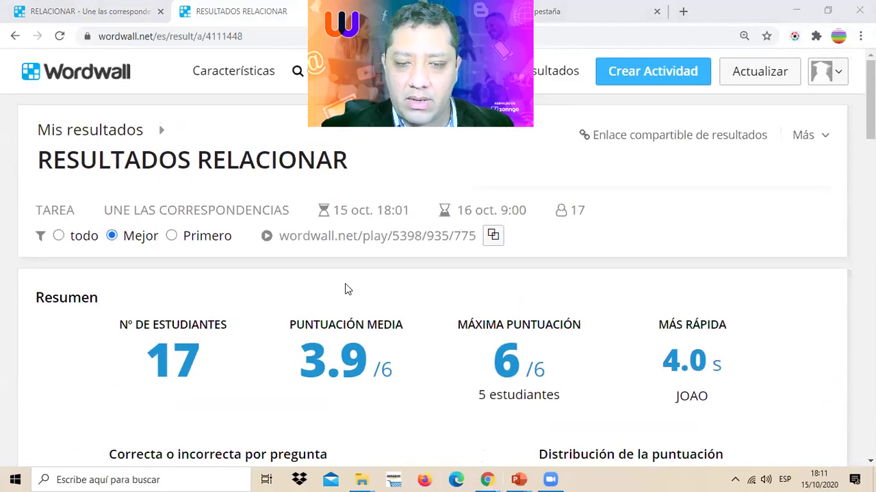
{"action": "scroll", "coordinate": [345, 289], "scroll_direction": "down", "scroll_amount": 10}
{"action": "scroll", "coordinate": [465, 383], "scroll_direction": "up", "scroll_amount": 3}
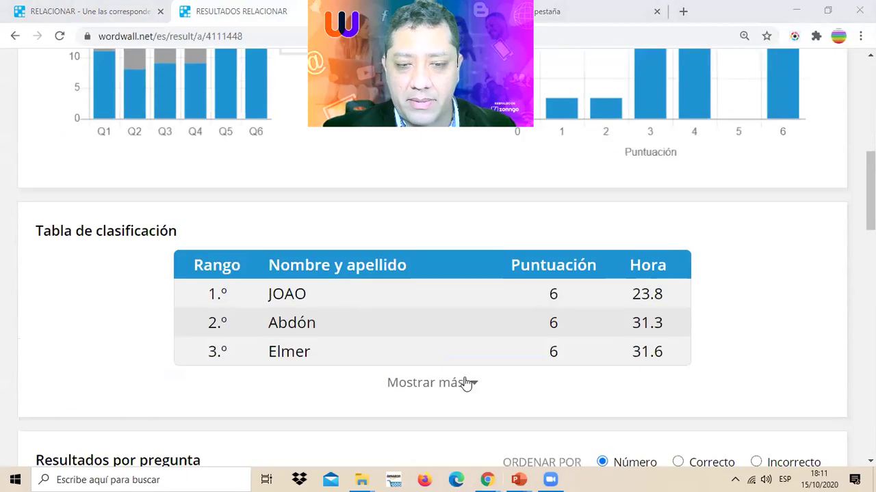
- Show every student in the ranking table, then return to the Wordwall home page
{"action": "left_click", "coordinate": [475, 384]}
{"action": "scroll", "coordinate": [449, 305], "scroll_direction": "down", "scroll_amount": 10}
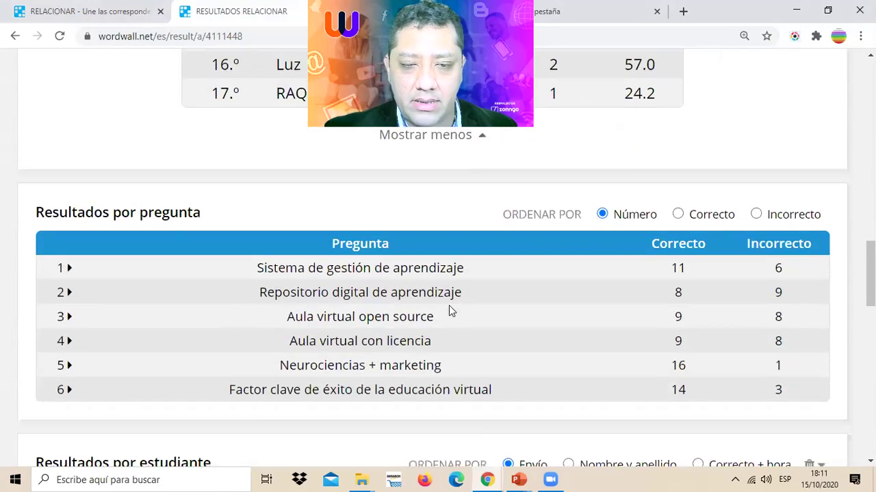
{"action": "scroll", "coordinate": [449, 305], "scroll_direction": "up", "scroll_amount": 6}
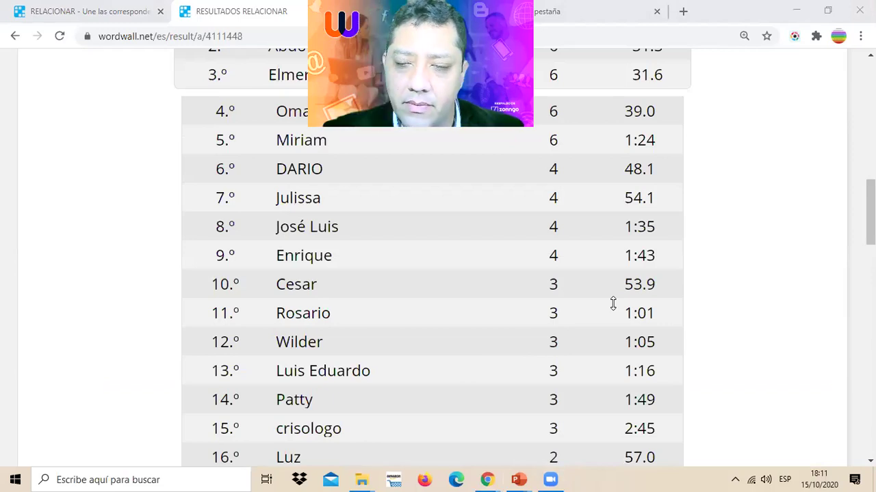
{"action": "scroll", "coordinate": [276, 285], "scroll_direction": "up", "scroll_amount": 8}
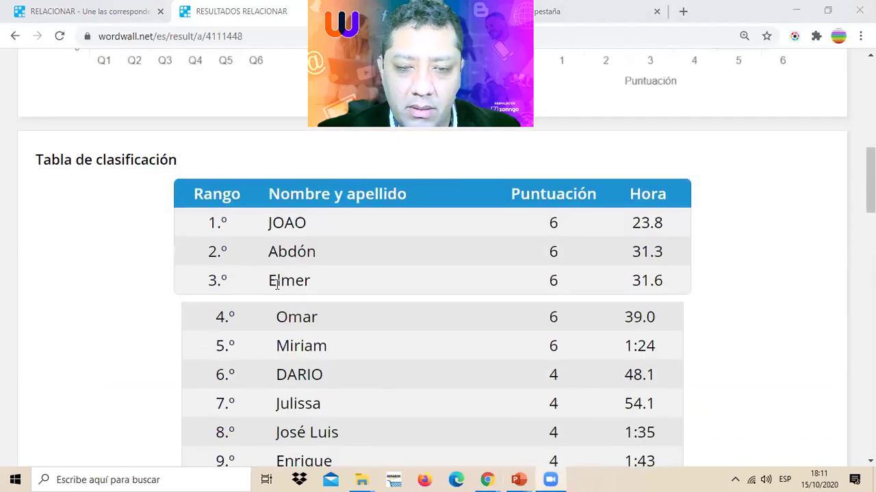
{"action": "scroll", "coordinate": [277, 285], "scroll_direction": "up", "scroll_amount": 3}
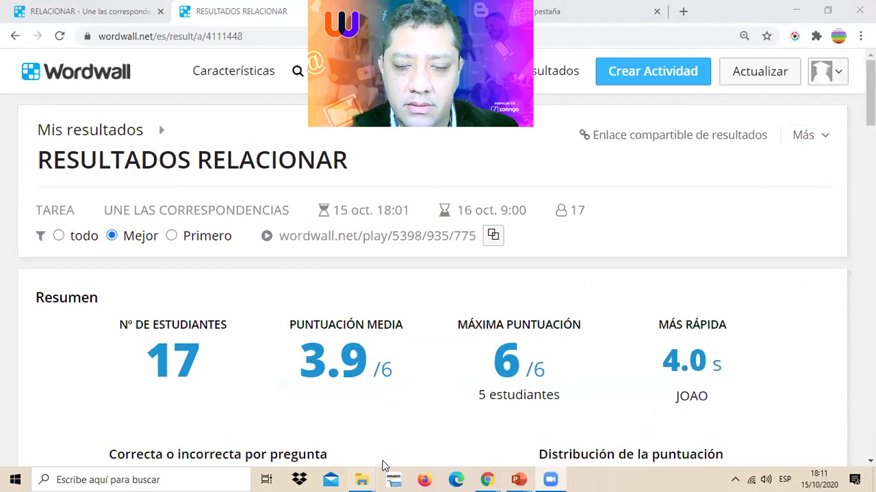
{"action": "left_click", "coordinate": [105, 79]}
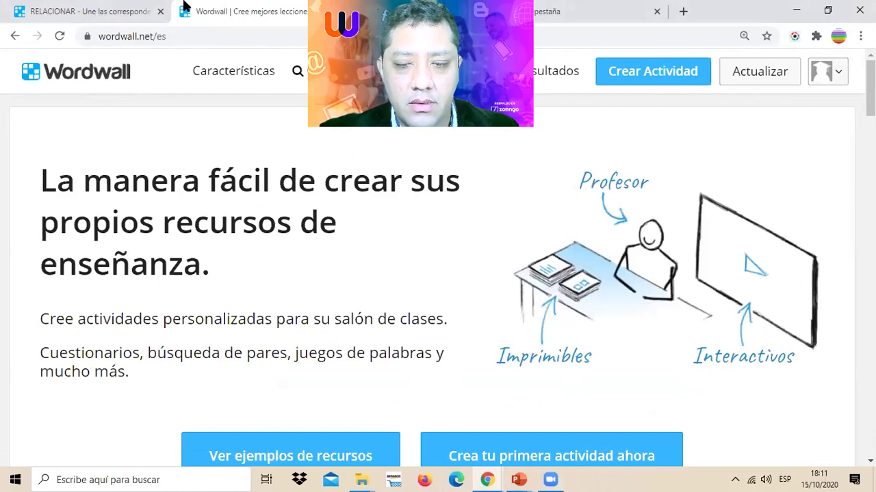
- Switch to the RELACIONAR activity tab and dismiss its results-settings dialog
{"action": "key", "text": "ctrl+shift+Tab"}
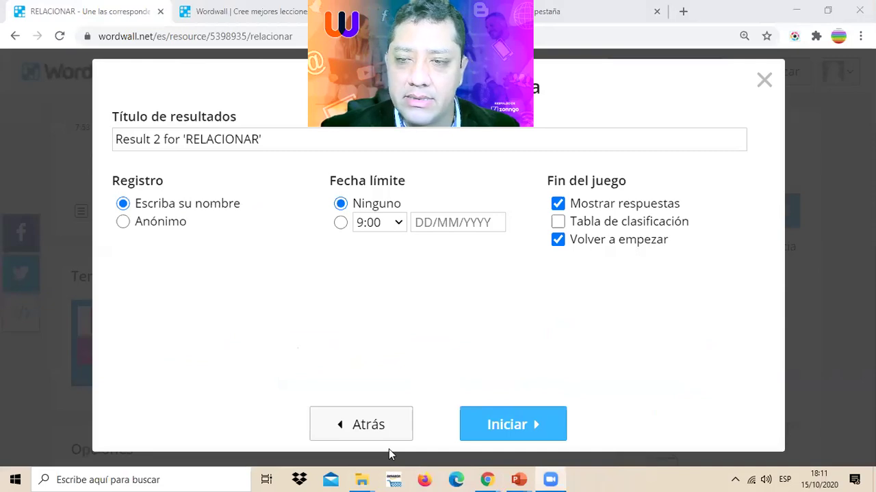
{"action": "key", "text": "Escape"}
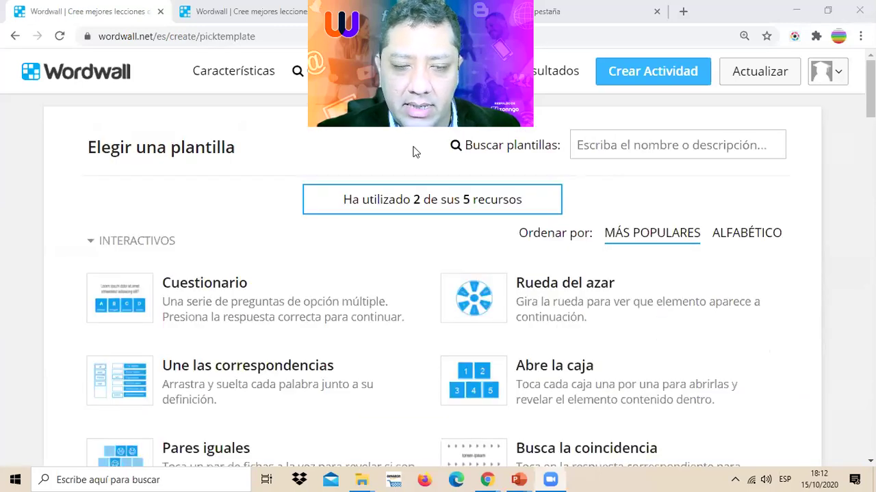
- Point out the Cuestionario template among the choices and start a new activity from it
{"action": "scroll", "coordinate": [454, 434], "scroll_direction": "down", "scroll_amount": 1}
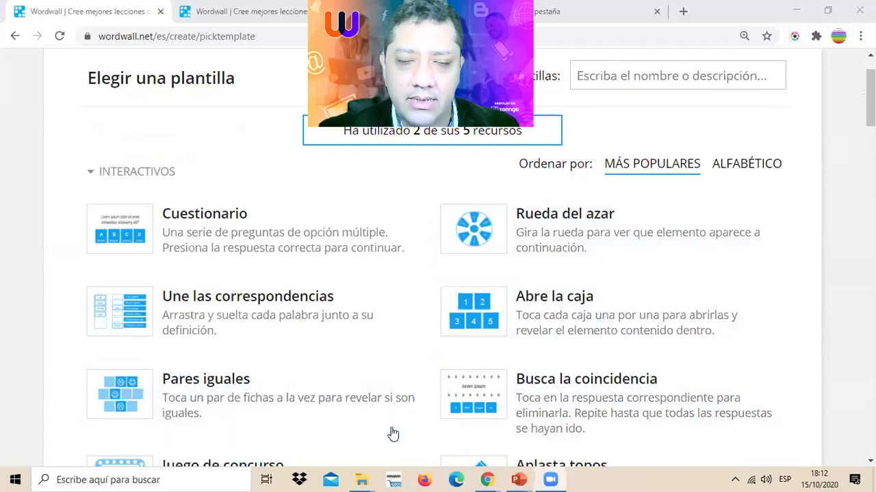
{"action": "scroll", "coordinate": [276, 250], "scroll_direction": "down", "scroll_amount": 2}
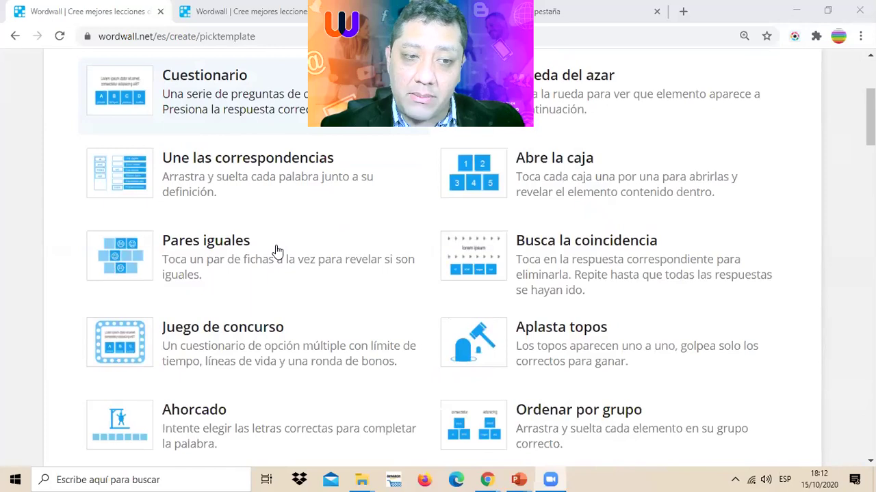
{"action": "scroll", "coordinate": [259, 193], "scroll_direction": "up", "scroll_amount": 1}
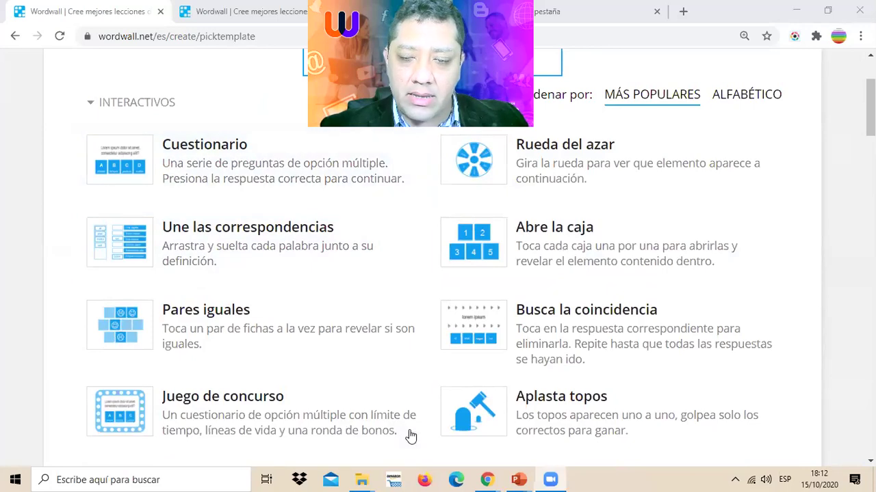
{"action": "mouse_move", "coordinate": [265, 115]}
{"action": "left_mouse_down"}
{"action": "mouse_move", "coordinate": [48, 160]}
{"action": "mouse_move", "coordinate": [504, 137]}
{"action": "mouse_move", "coordinate": [171, 101]}
{"action": "left_mouse_up"}
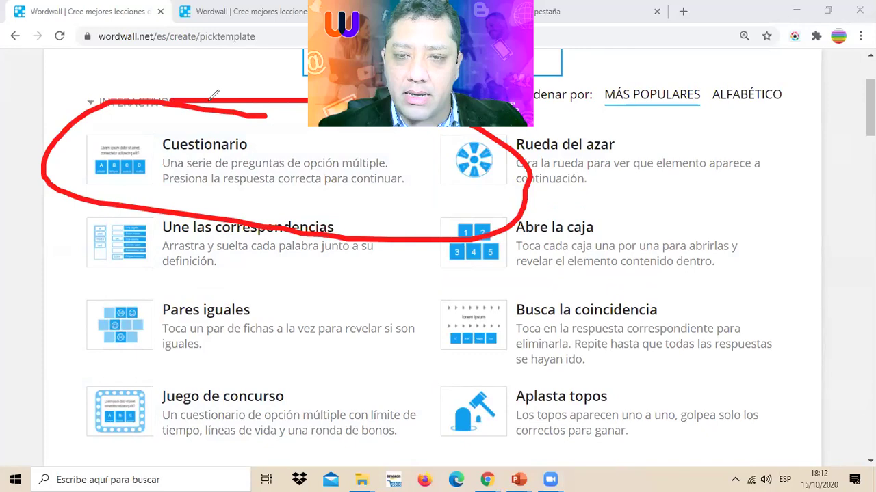
{"action": "key", "text": "e"}
{"action": "left_click", "coordinate": [206, 163]}
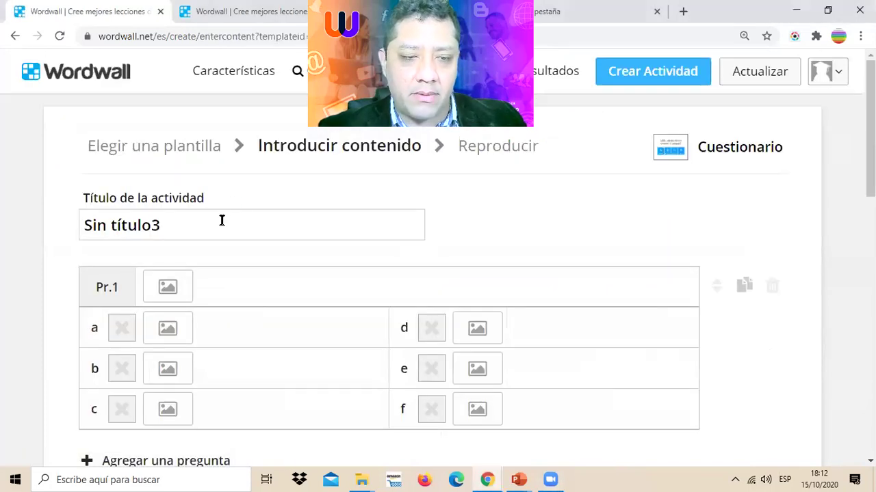
- Go through the empty quiz's title, question field and answer fields a–f
{"action": "left_click", "coordinate": [217, 220]}
{"action": "scroll", "coordinate": [217, 220], "scroll_direction": "down", "scroll_amount": 1}
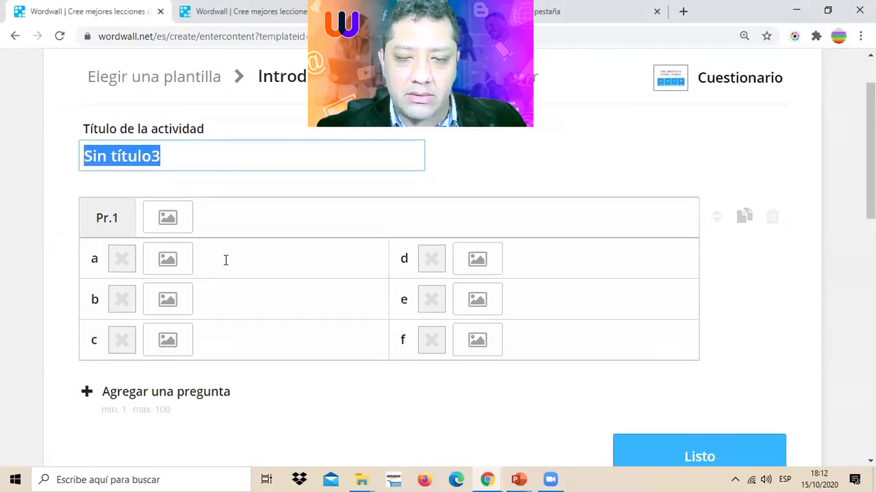
{"action": "left_click", "coordinate": [225, 259]}
{"action": "left_click", "coordinate": [214, 202]}
{"action": "left_click", "coordinate": [213, 262]}
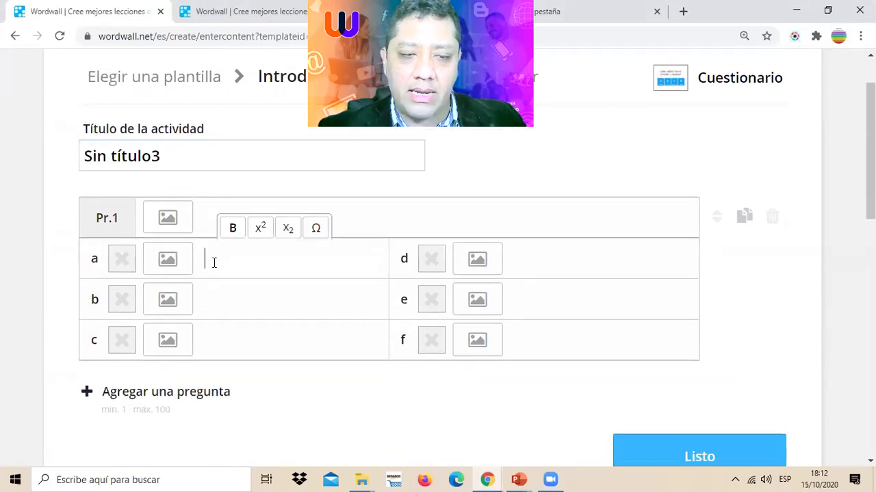
{"action": "left_click", "coordinate": [205, 301]}
{"action": "left_click", "coordinate": [217, 329]}
{"action": "left_click", "coordinate": [537, 341]}
{"action": "left_click", "coordinate": [532, 243]}
{"action": "left_click", "coordinate": [239, 259]}
{"action": "left_click", "coordinate": [239, 298]}
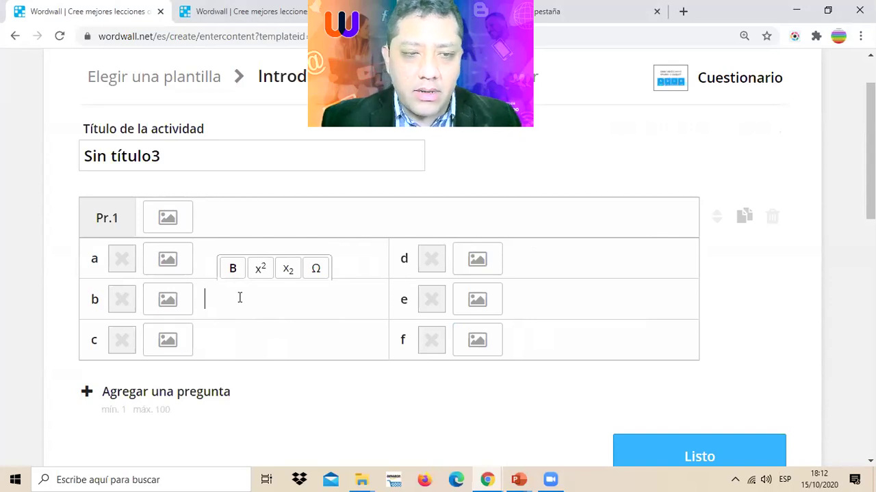
- Replace the default title Sin título3 with CUESTIONARIO
{"action": "left_click", "coordinate": [215, 160]}
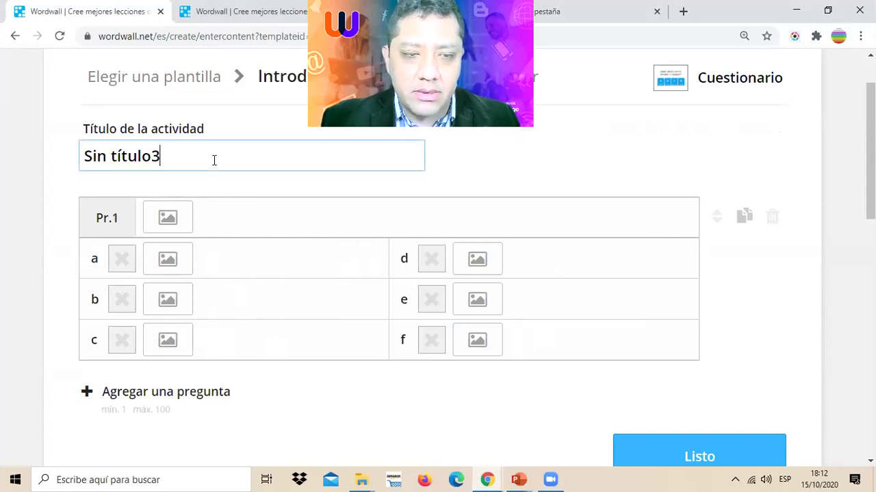
{"action": "key", "text": "ctrl+a"}
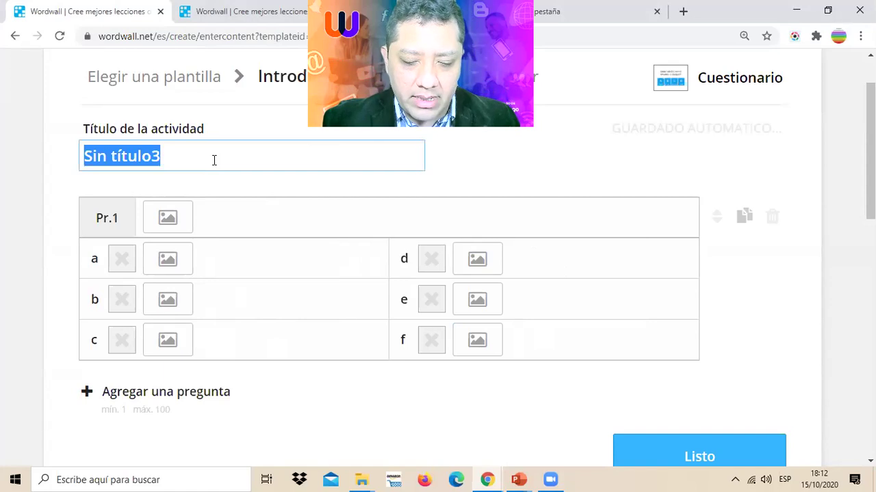
{"action": "type", "text": "CUEST"}
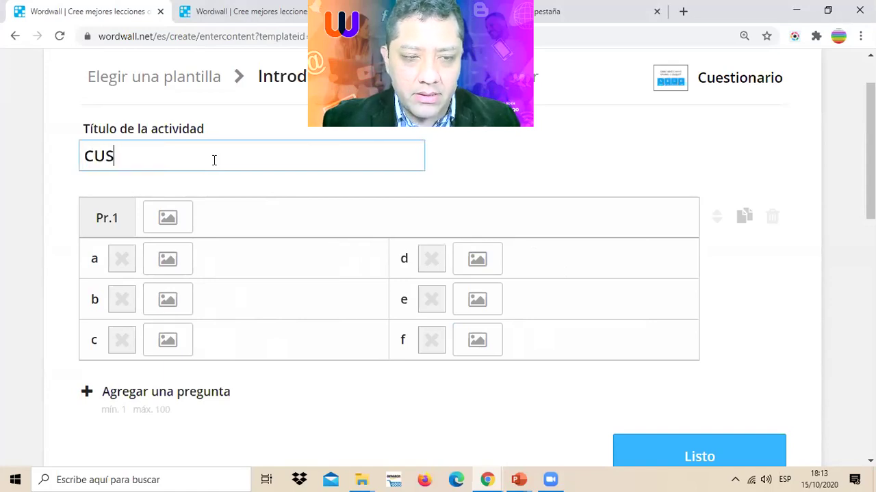
{"action": "key", "text": "BackSpace"}
{"action": "key", "text": "BackSpace"}
{"action": "key", "text": "BackSpace"}
{"action": "key", "text": "BackSpace"}
{"action": "key", "text": "BackSpace"}
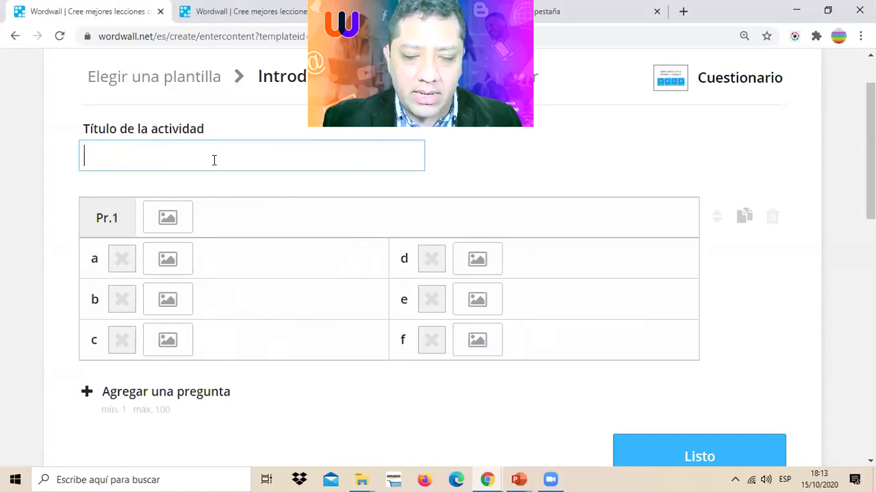
{"action": "type", "text": "CUESTIONARIO"}
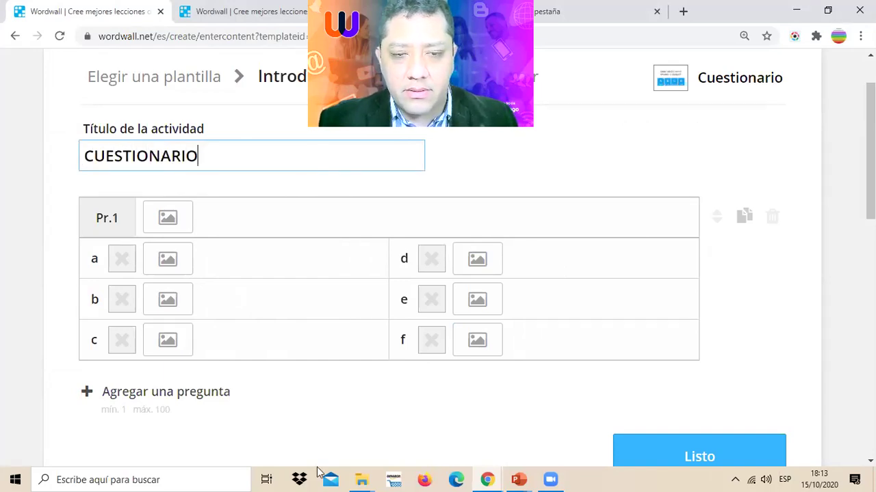
- Enter question 1 as 'Marque un aula virtual open source'
{"action": "left_click", "coordinate": [230, 216]}
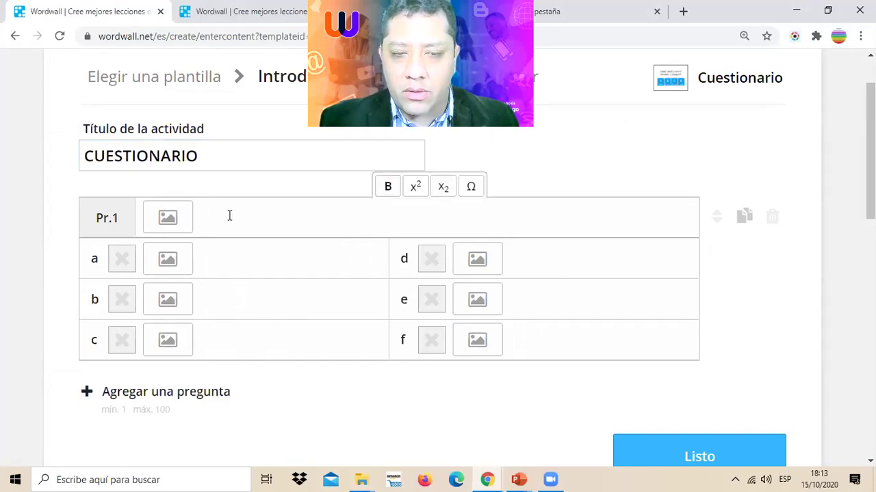
{"action": "type", "text": "Marqe"}
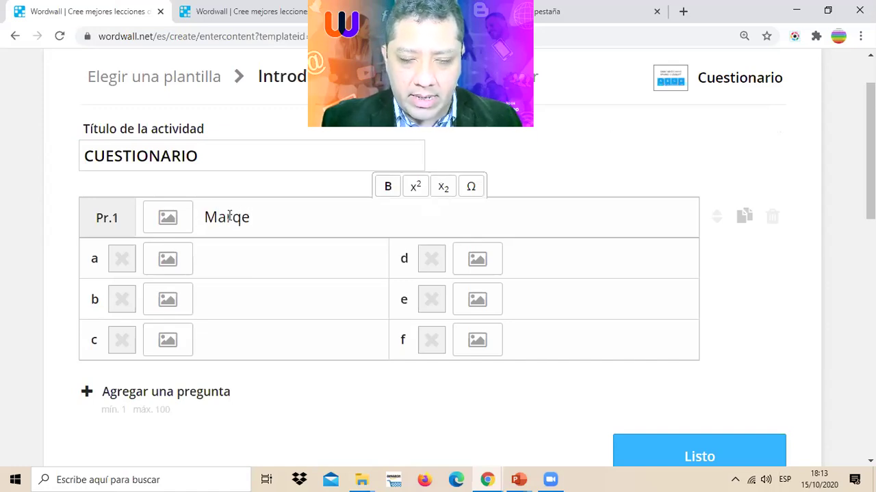
{"action": "key", "text": "BackSpace"}
{"action": "type", "text": "ue un ai"}
{"action": "key", "text": "BackSpace"}
{"action": "type", "text": "ula virtual open source"}
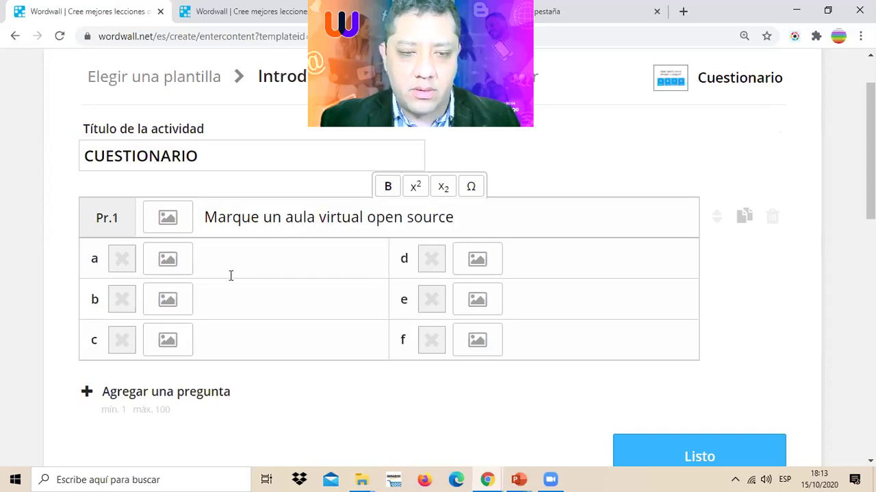
- Fill answers a–c with Moodle, Blakckboard and Neo
{"action": "left_click", "coordinate": [231, 276]}
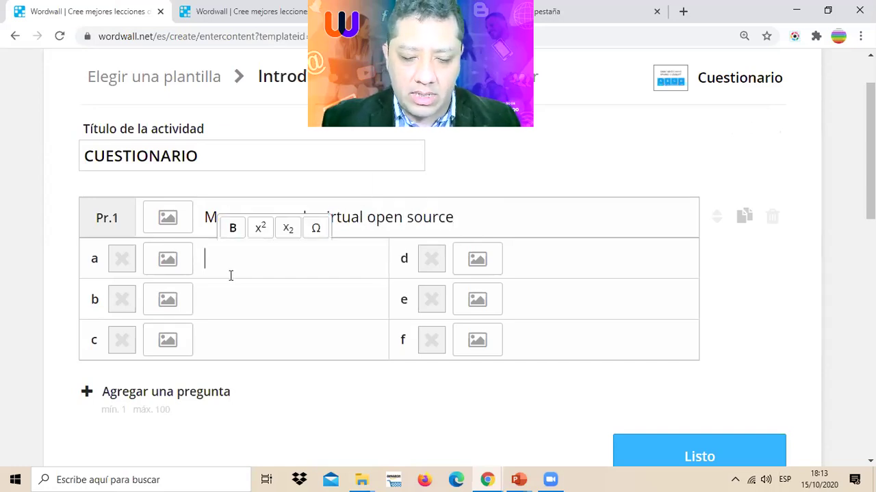
{"action": "type", "text": "Moodle"}
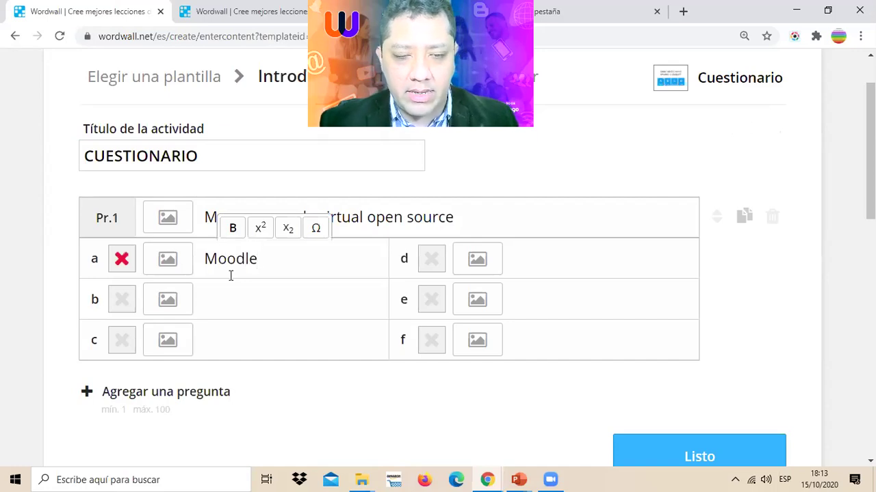
{"action": "left_click", "coordinate": [239, 302]}
{"action": "type", "text": "Bl"}
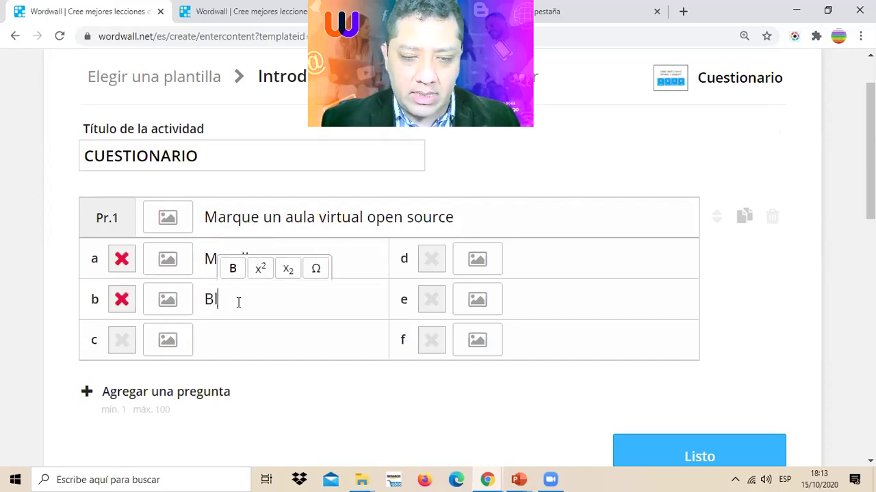
{"action": "type", "text": "akcboard"}
{"action": "left_click", "coordinate": [232, 299]}
{"action": "type", "text": "c"}
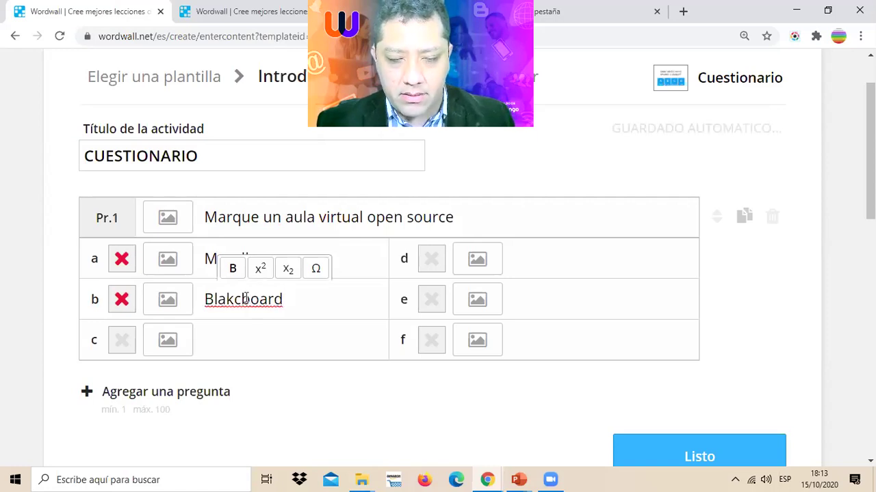
{"action": "left_click", "coordinate": [236, 333]}
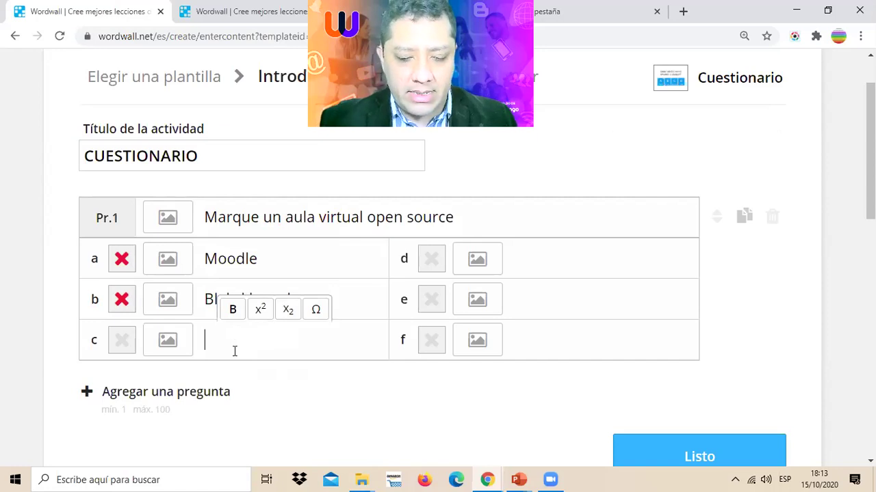
{"action": "type", "text": "Neo"}
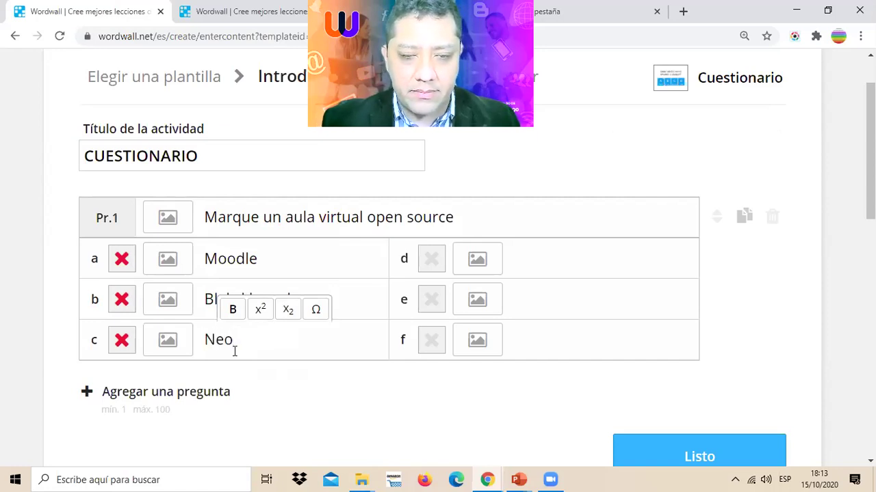
- Add answers Canvas LMS and EDUTIC, and mark Moodle as the correct answer
{"action": "left_click", "coordinate": [523, 250]}
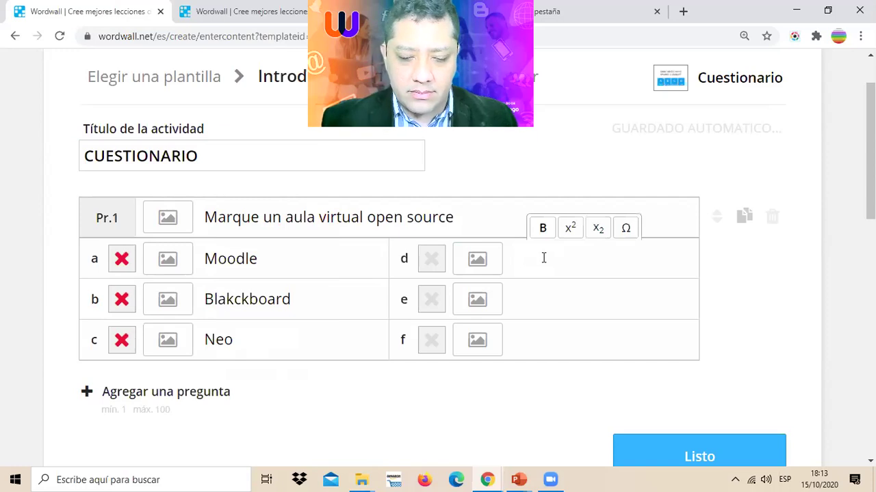
{"action": "type", "text": "C"}
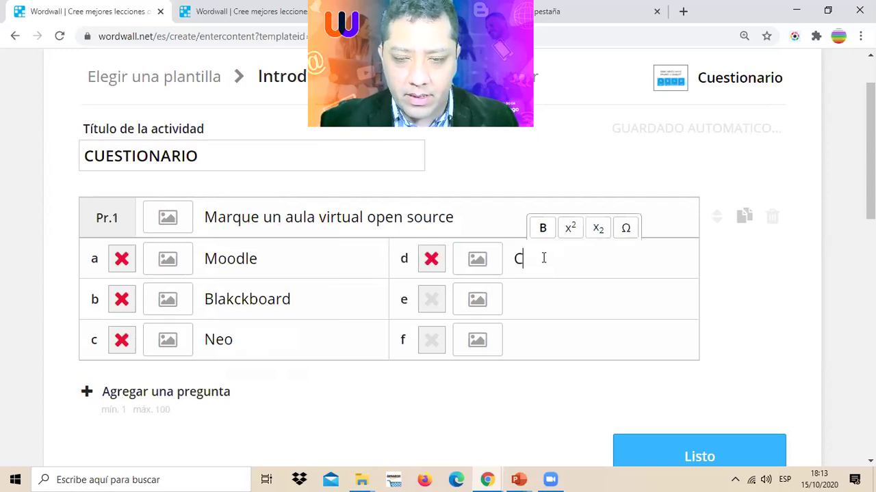
{"action": "type", "text": "anvas LMS"}
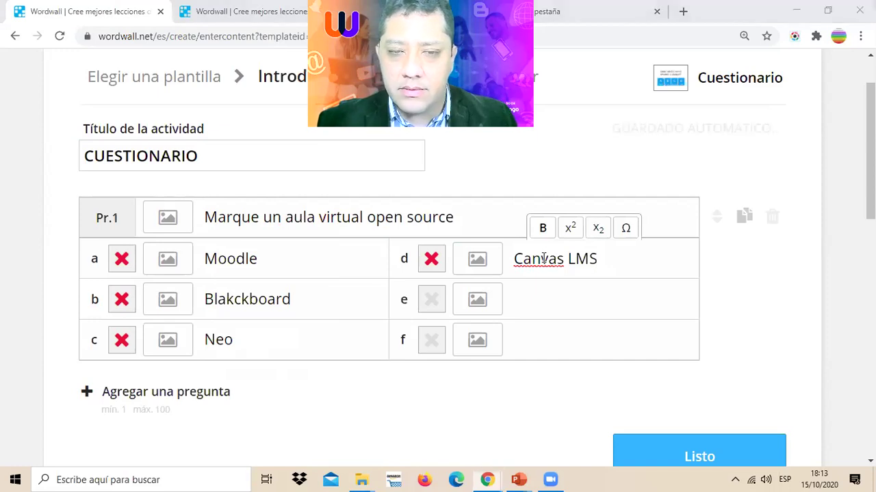
{"action": "left_click", "coordinate": [530, 306]}
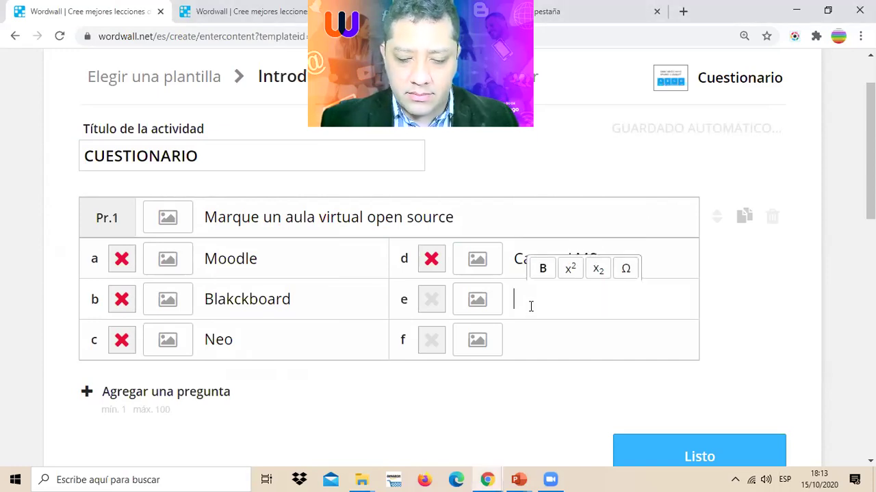
{"action": "type", "text": "ED"}
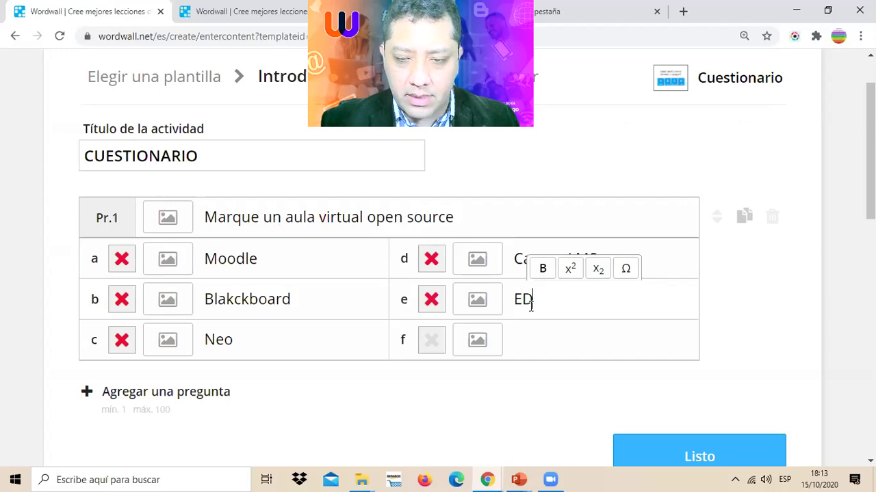
{"action": "type", "text": "UTIC"}
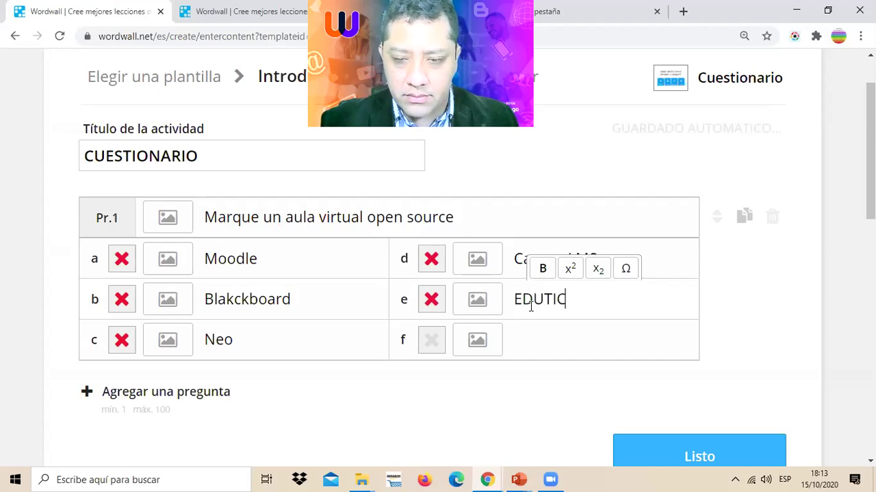
{"action": "left_click", "coordinate": [122, 259]}
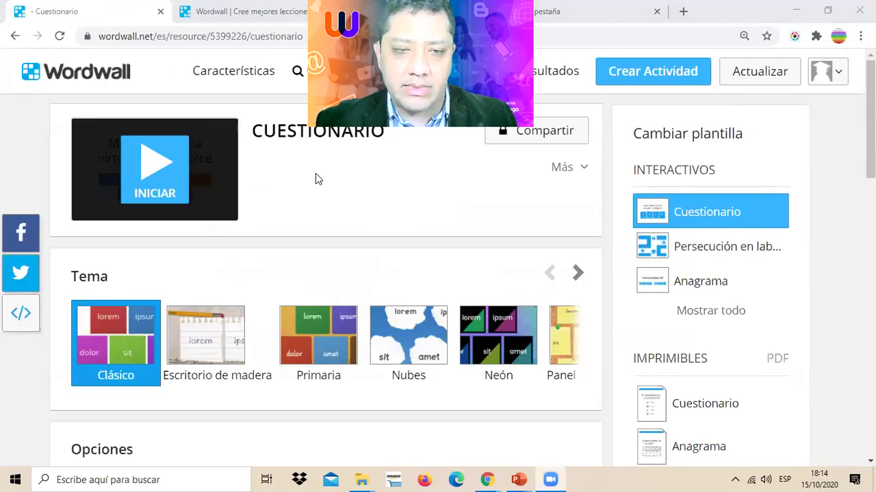
- Play the CUESTIONARIO quiz, answer Moodle for a 1/1 score, then return to the slideshow
{"action": "key", "text": "ctrl+plus"}
{"action": "key", "text": "ctrl+plus"}
{"action": "left_click", "coordinate": [182, 214]}
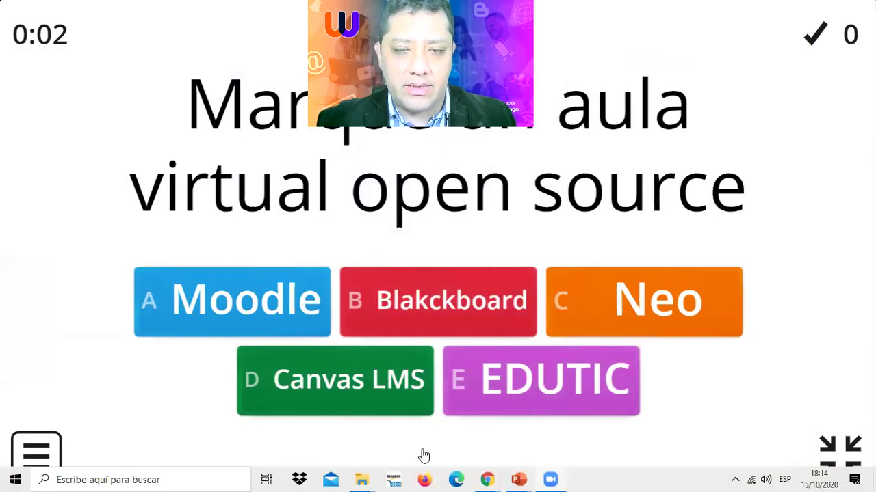
{"action": "left_click", "coordinate": [250, 297]}
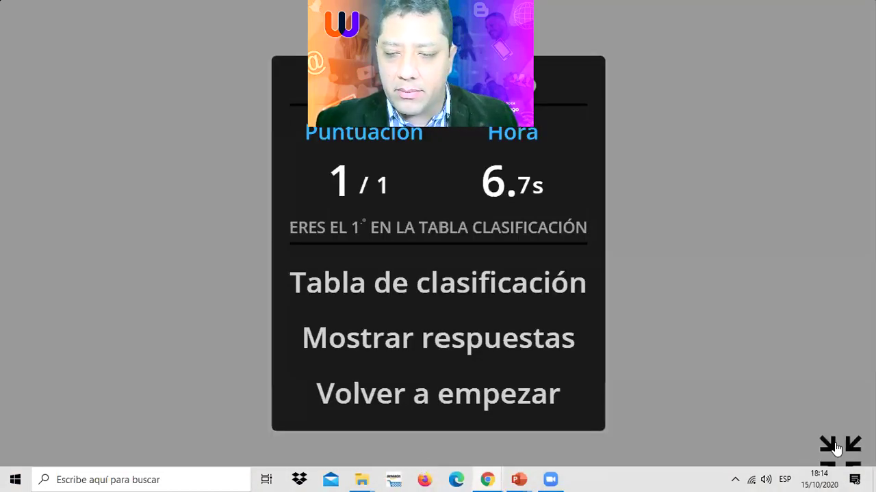
{"action": "left_click", "coordinate": [835, 448]}
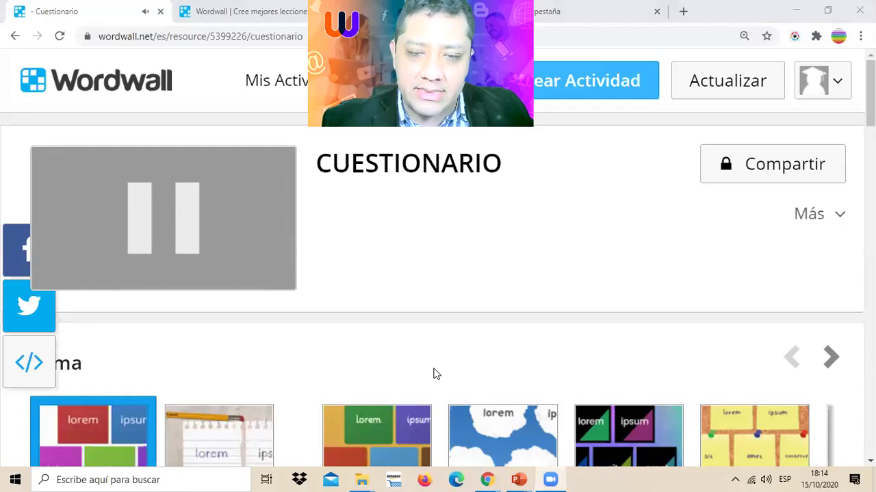
{"action": "key", "text": "alt+Tab"}
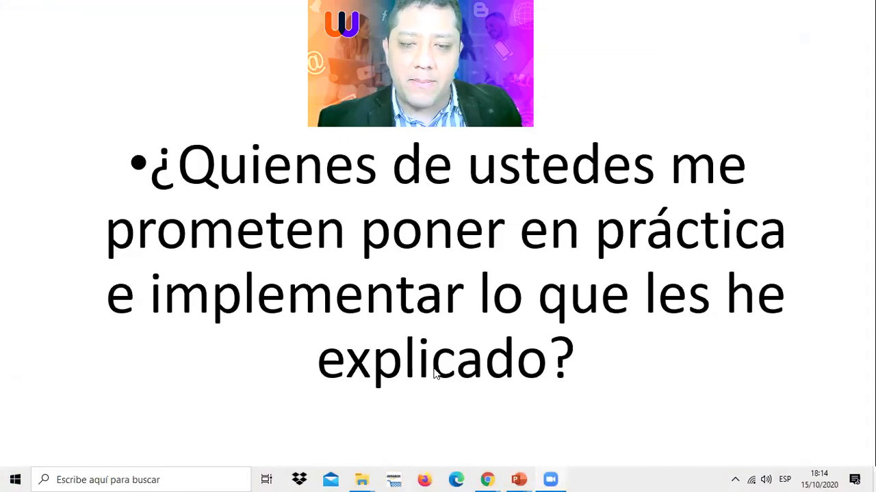